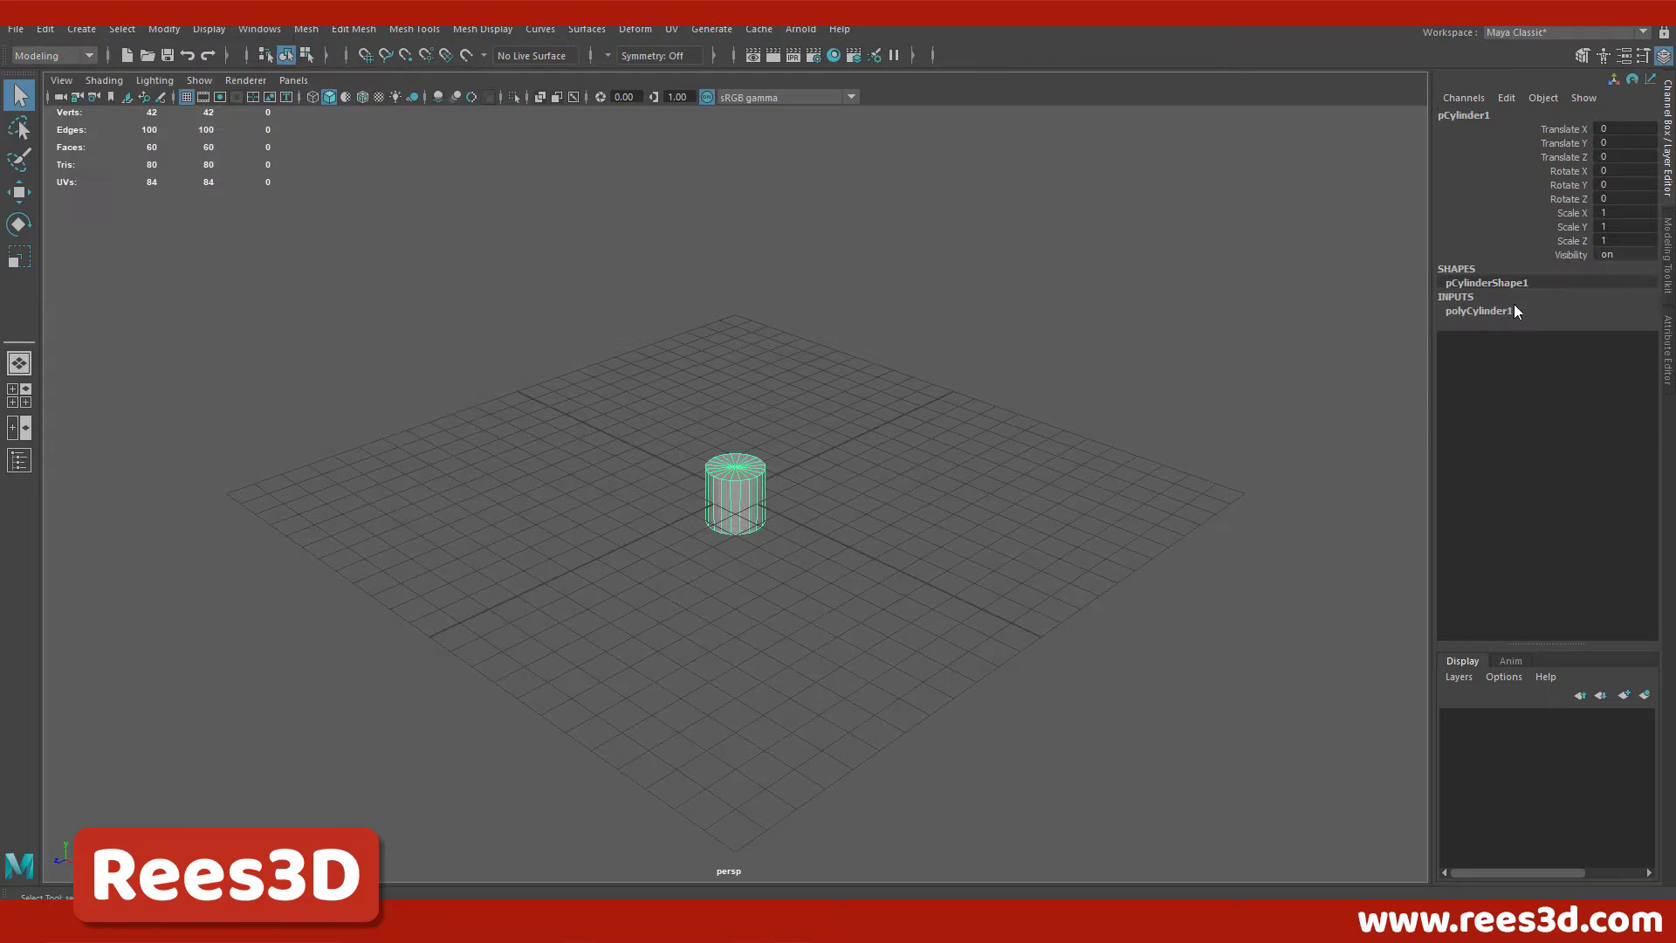
Step: Expand polyCylinder1 in the Channel Box to show its Radius, Height and Subdivisions
{"action": "left_click", "coordinate": [1516, 311]}
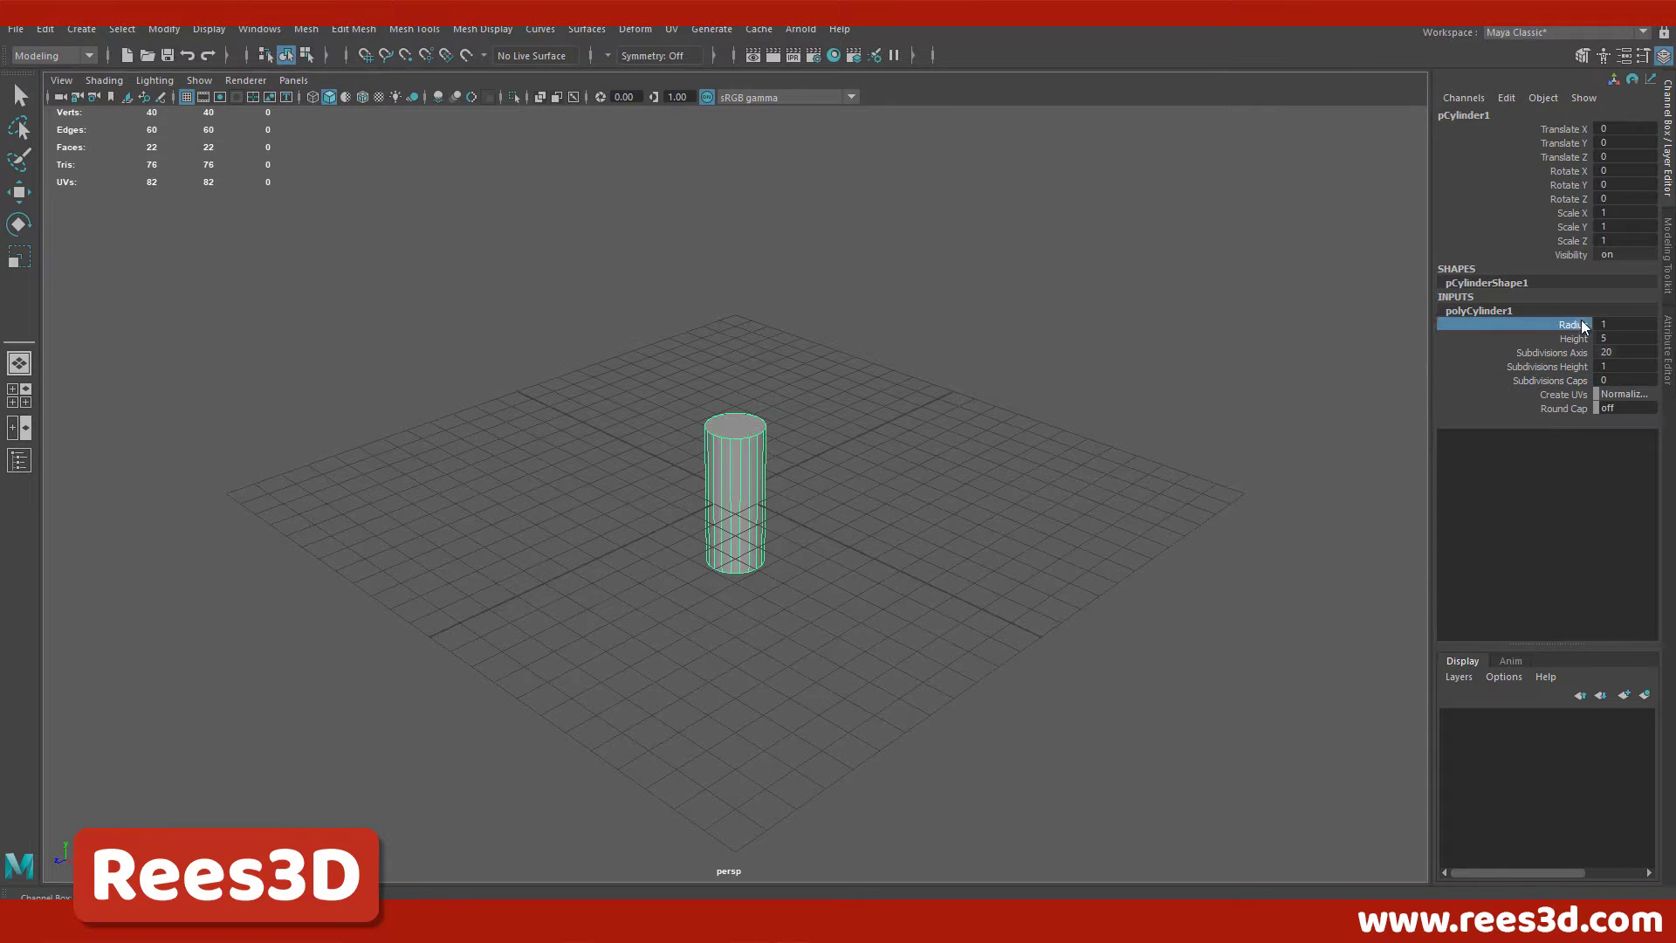
Step: Rotate the 0.2-radius tube 90° on X, slide it along X, and duplicate it
{"action": "key", "text": "e"}
{"action": "left_click_drag", "start_coordinate": [1604, 170], "coordinate": [1619, 166], "text": "ctrl"}
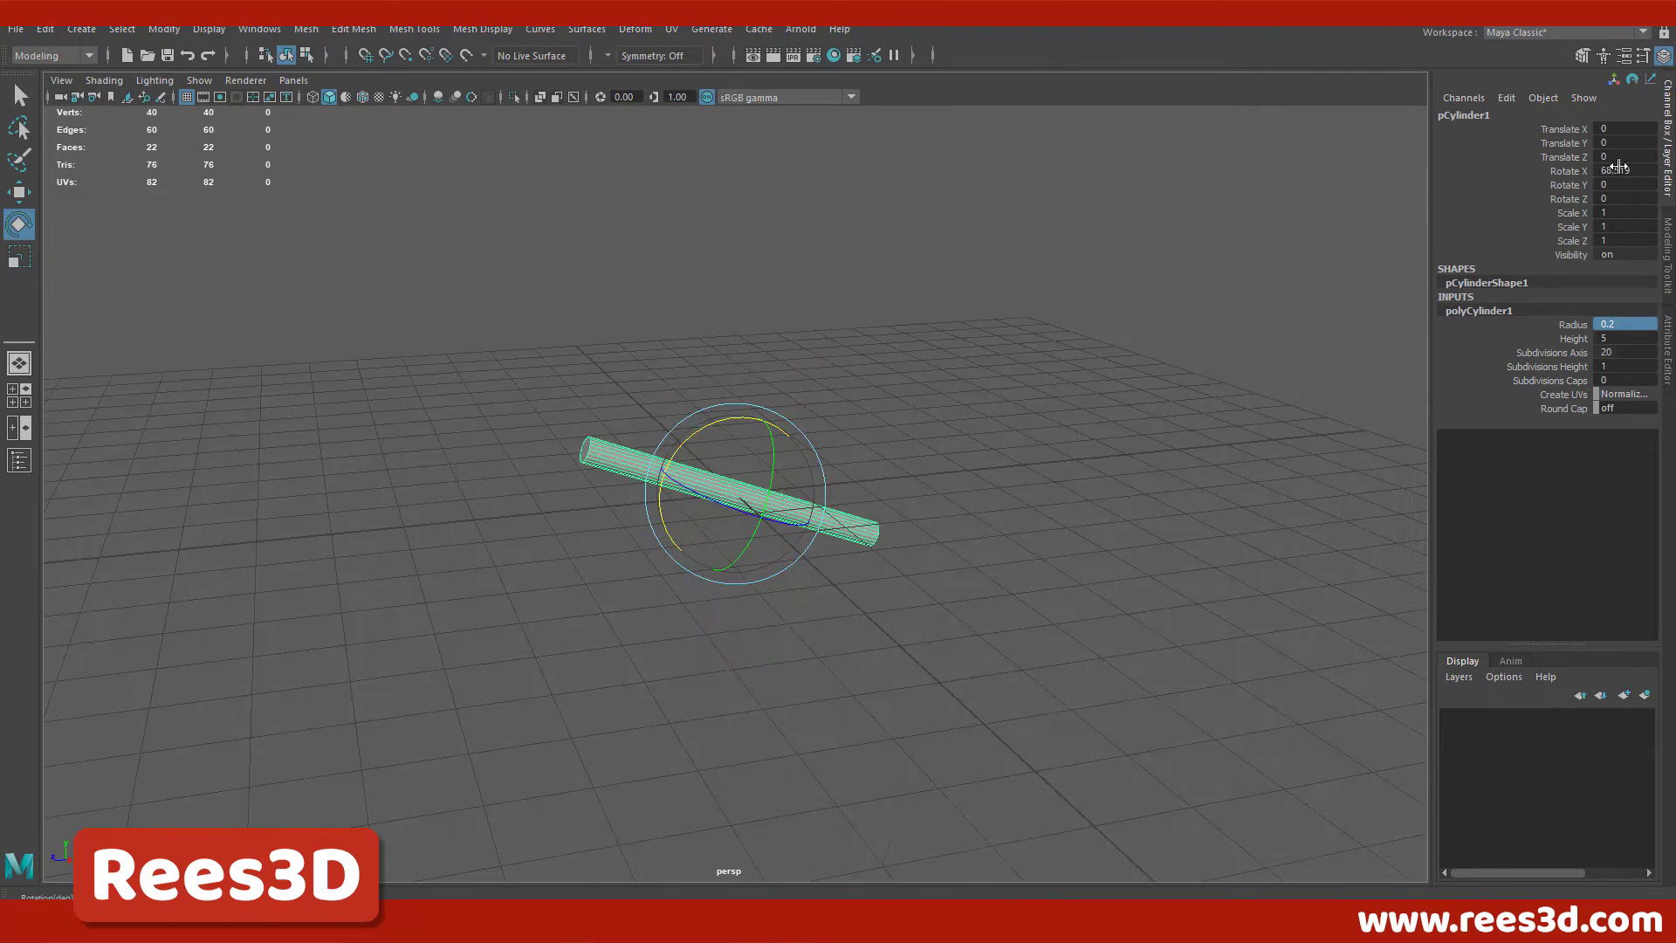
{"action": "left_click_drag", "start_coordinate": [861, 542], "coordinate": [1047, 598], "text": "alt"}
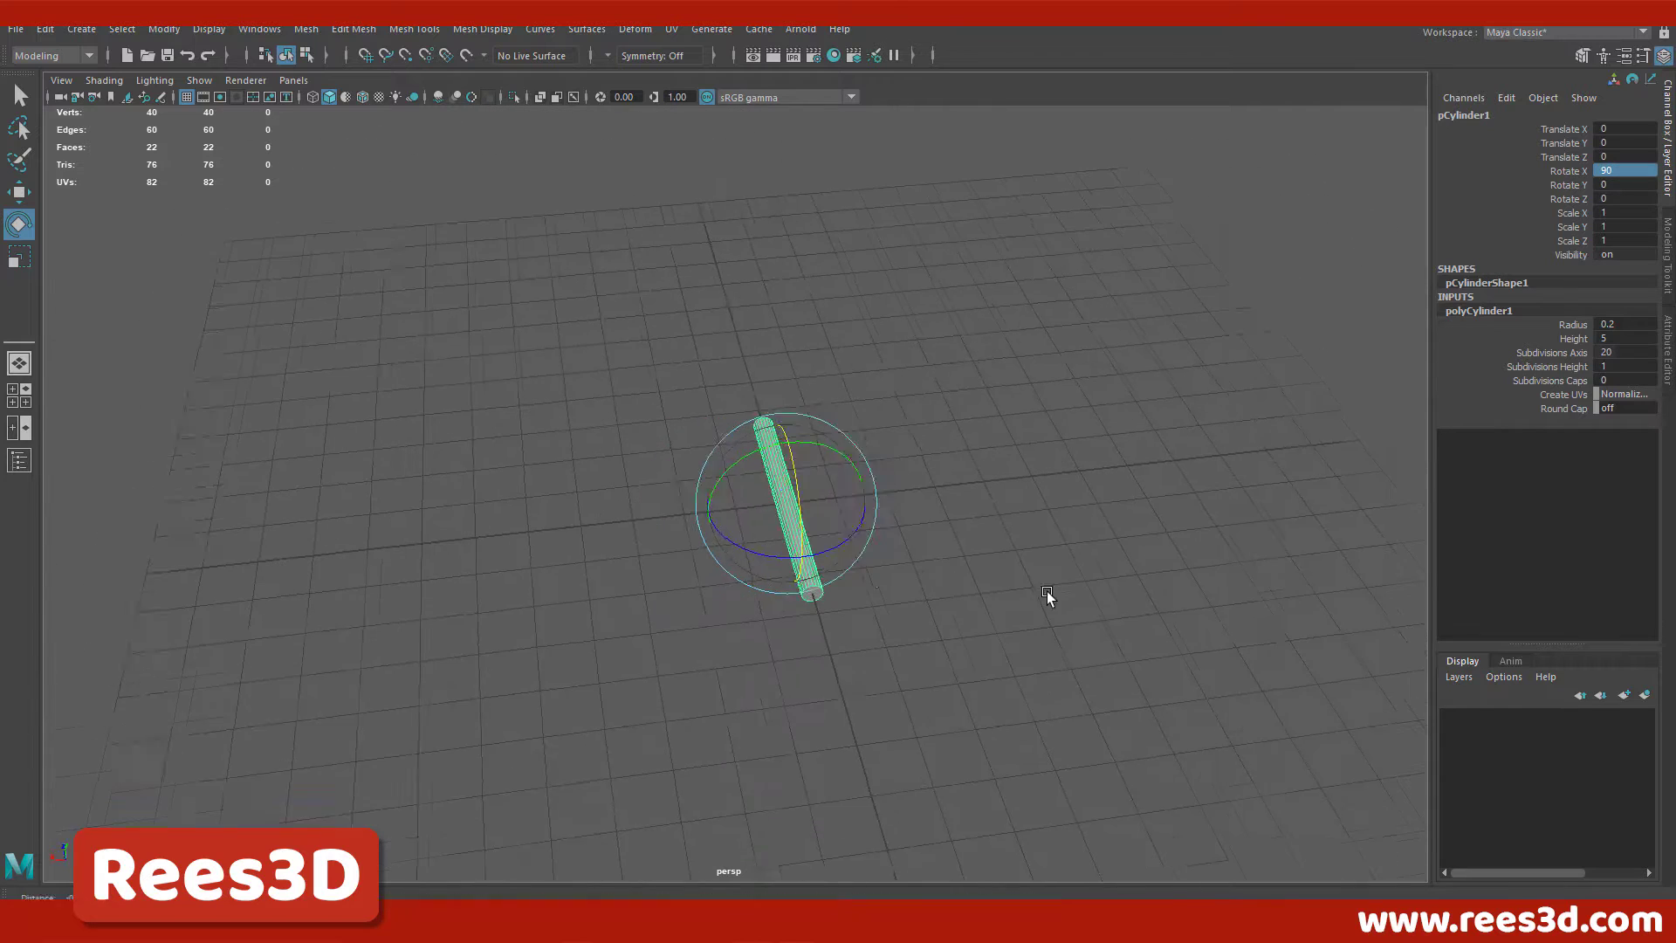
{"action": "key", "text": "w"}
{"action": "mouse_move", "coordinate": [925, 495]}
{"action": "left_mouse_down"}
{"action": "mouse_move", "coordinate": [870, 506]}
{"action": "mouse_move", "coordinate": [902, 534]}
{"action": "left_mouse_up"}
{"action": "key", "text": "ctrl+d"}
{"action": "key", "text": "e"}
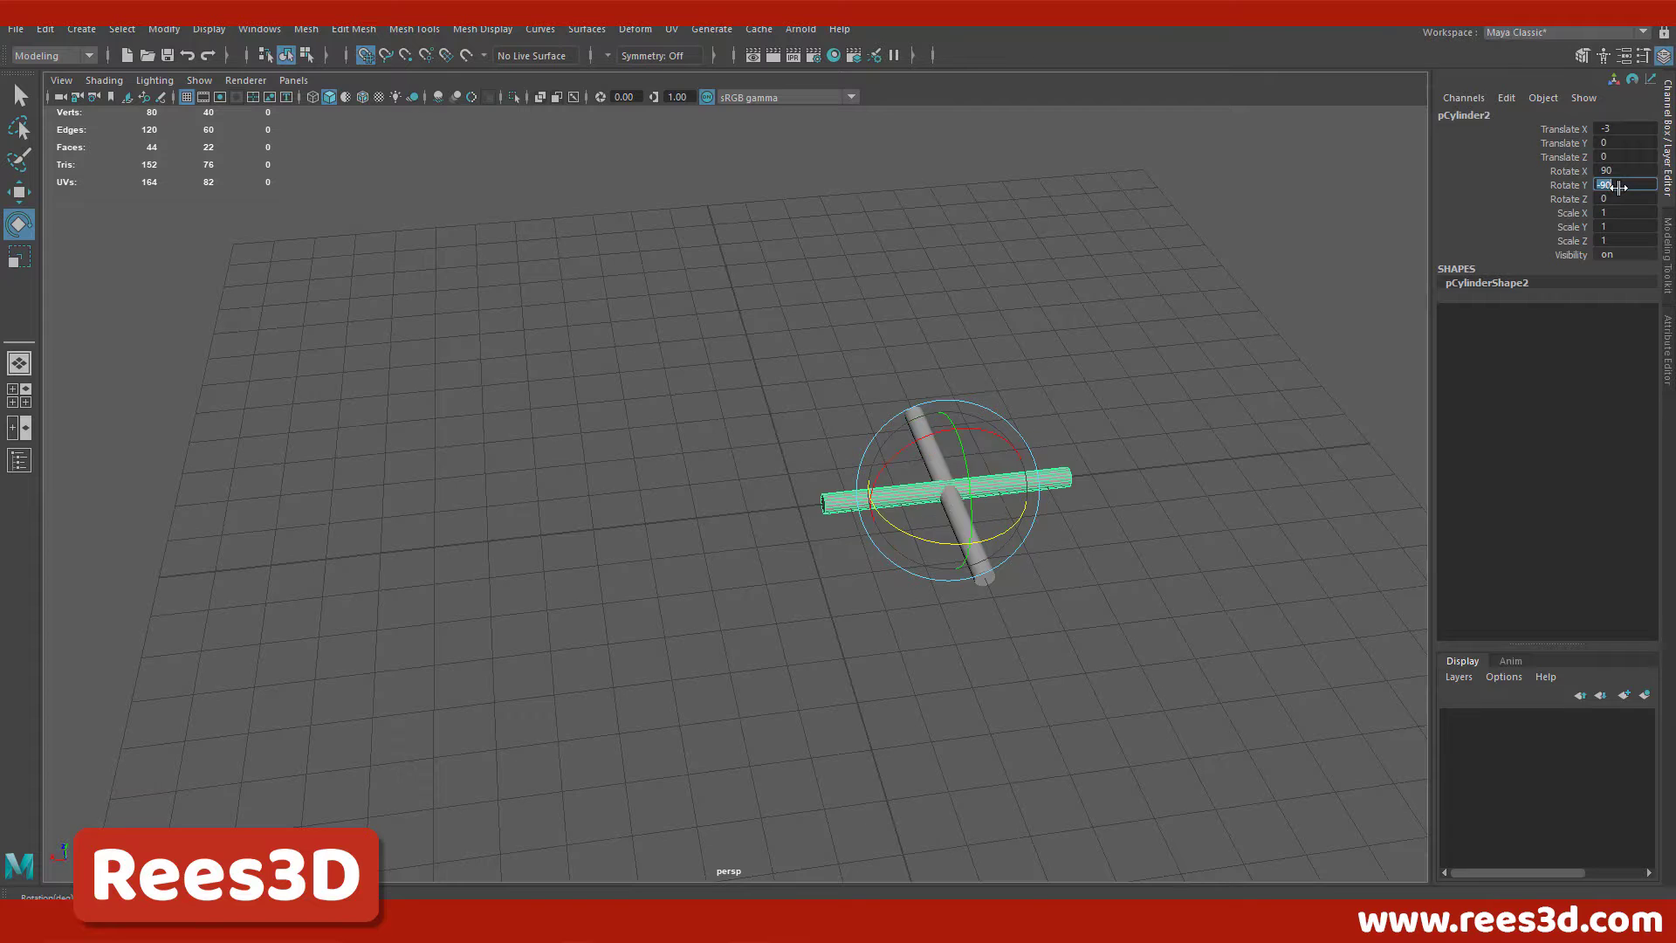
{"action": "mouse_move", "coordinate": [1022, 619]}
{"action": "left_mouse_down", "text": "alt"}
{"action": "mouse_move", "coordinate": [1059, 588]}
{"action": "mouse_move", "coordinate": [1060, 559]}
{"action": "left_mouse_up", "text": "alt"}
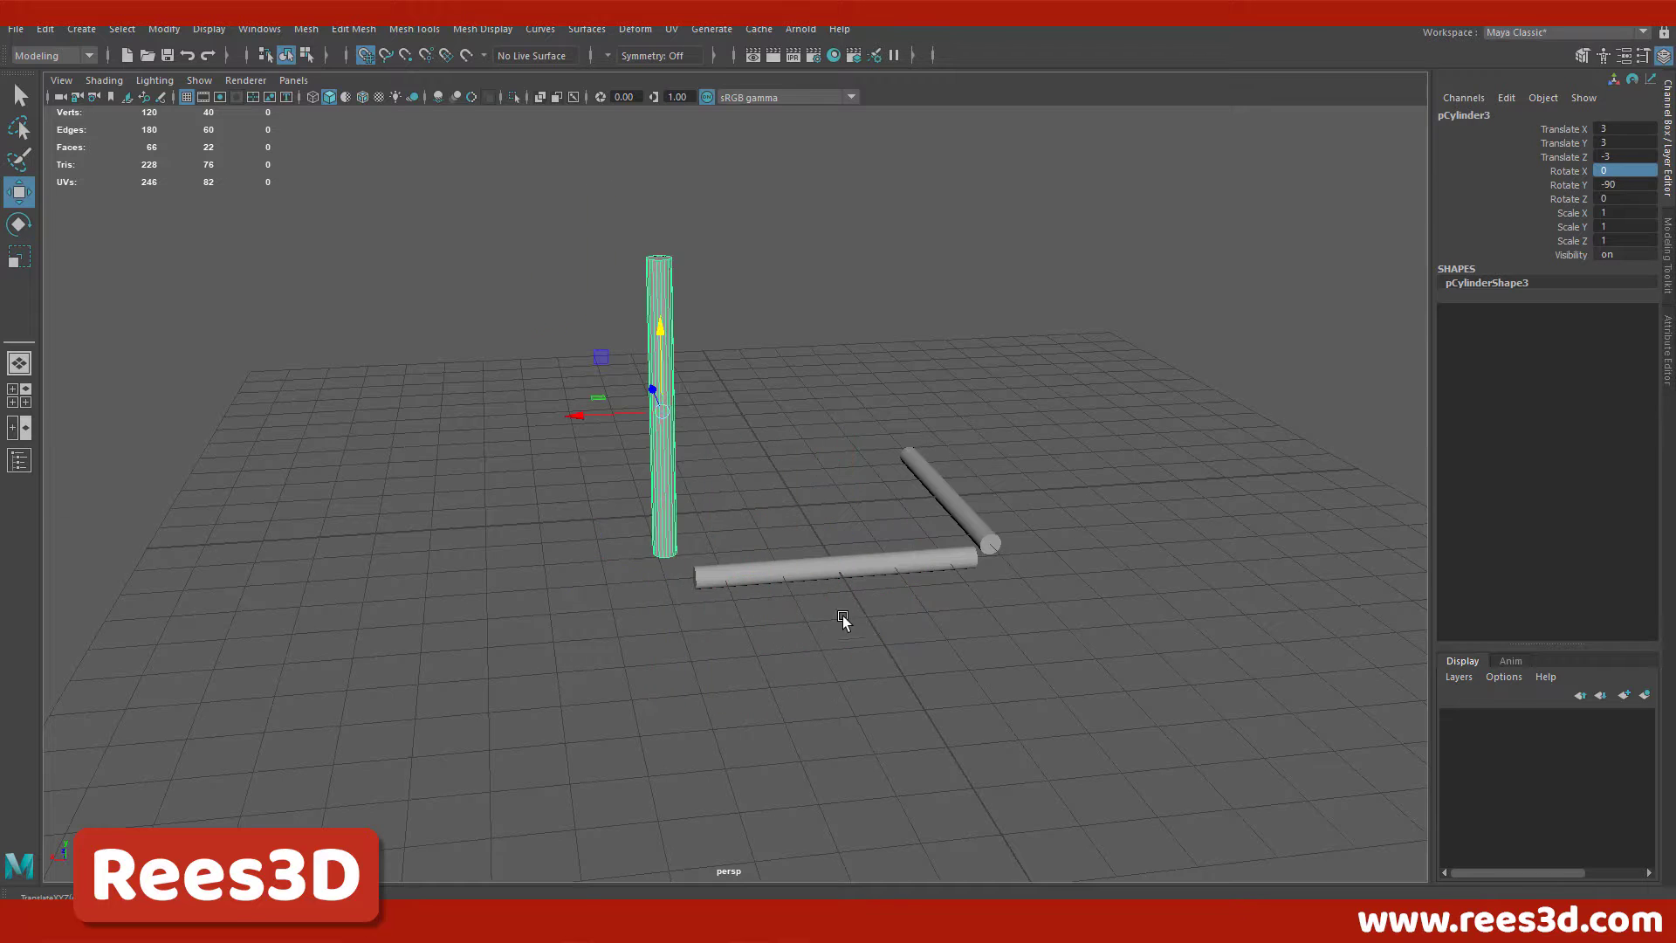
Step: Raise the upright tube to back-post height
{"action": "left_click_drag", "start_coordinate": [843, 619], "coordinate": [853, 657], "text": "alt"}
{"action": "mouse_move", "coordinate": [891, 718]}
{"action": "left_mouse_down", "text": "alt"}
{"action": "mouse_move", "coordinate": [998, 722]}
{"action": "mouse_move", "coordinate": [881, 711]}
{"action": "left_mouse_up", "text": "alt"}
{"action": "left_click", "coordinate": [664, 521]}
{"action": "mouse_move", "coordinate": [1008, 556]}
{"action": "left_mouse_down", "text": "alt"}
{"action": "mouse_move", "coordinate": [912, 602]}
{"action": "mouse_move", "coordinate": [912, 367]}
{"action": "left_mouse_up", "text": "alt"}
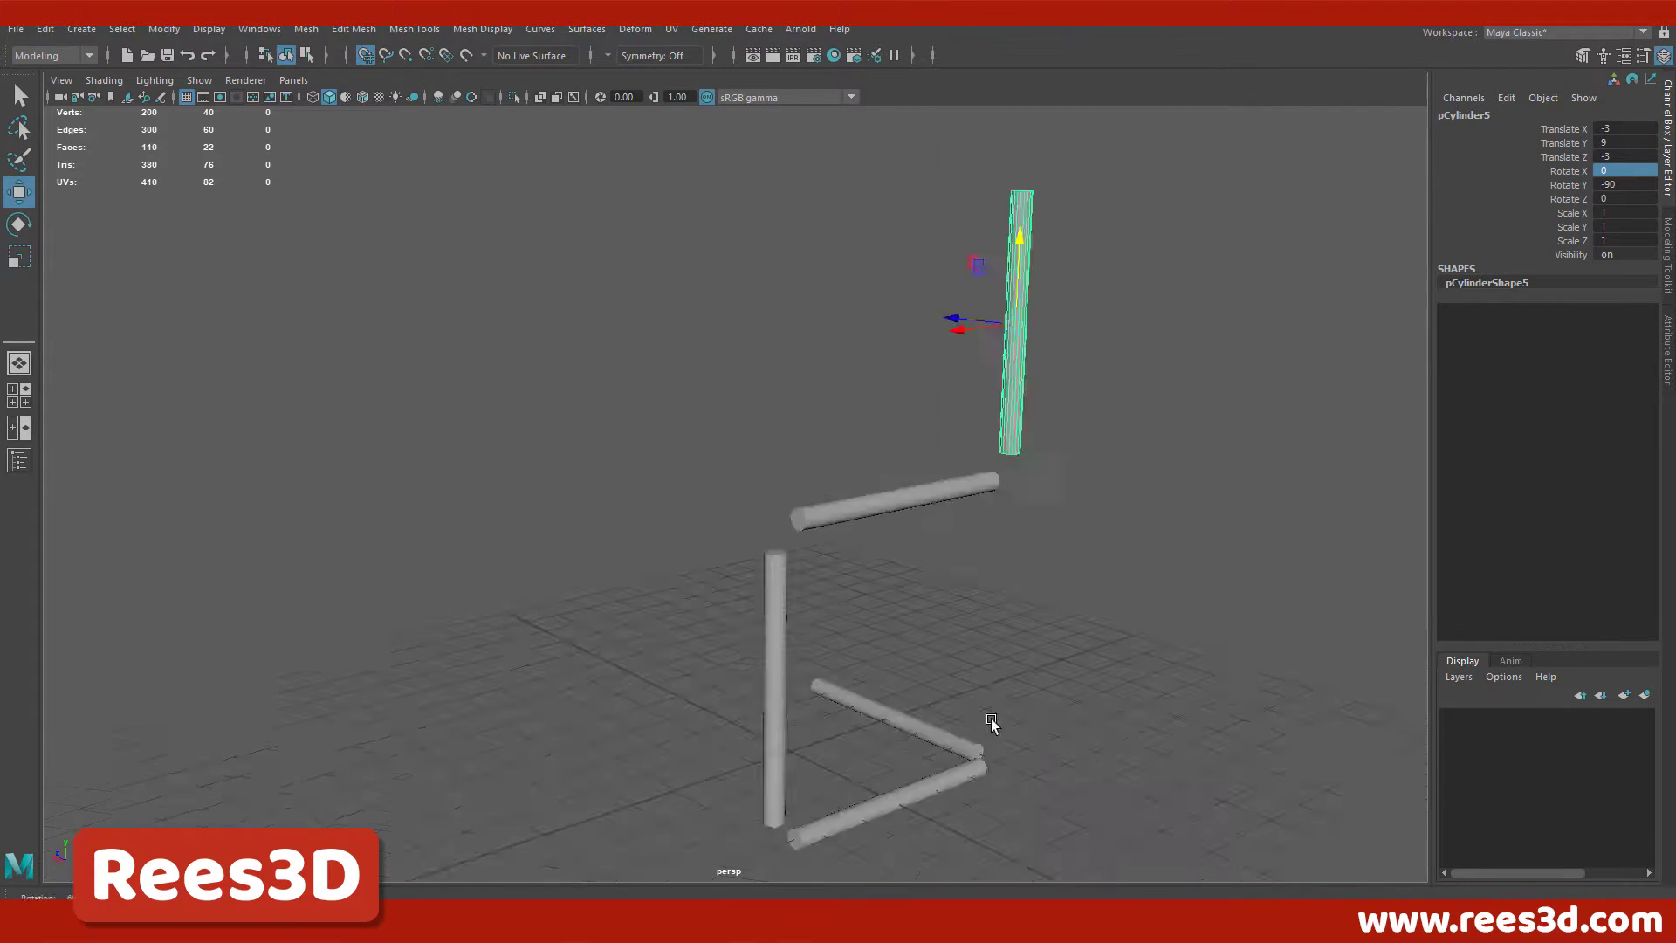
{"action": "left_click_drag", "start_coordinate": [992, 723], "coordinate": [785, 725], "text": "alt"}
Step: Position the left-side vertical tubes as legs, ending with the left leg selected
{"action": "mouse_move", "coordinate": [577, 436]}
{"action": "left_mouse_down"}
{"action": "mouse_move", "coordinate": [721, 790]}
{"action": "mouse_move", "coordinate": [1000, 828]}
{"action": "mouse_move", "coordinate": [790, 621]}
{"action": "mouse_move", "coordinate": [703, 382]}
{"action": "mouse_move", "coordinate": [641, 524]}
{"action": "mouse_move", "coordinate": [367, 580]}
{"action": "mouse_move", "coordinate": [678, 597]}
{"action": "mouse_move", "coordinate": [604, 498]}
{"action": "mouse_move", "coordinate": [561, 486]}
{"action": "mouse_move", "coordinate": [836, 441]}
{"action": "mouse_move", "coordinate": [794, 682]}
{"action": "left_mouse_up"}
{"action": "left_click", "coordinate": [703, 382]}
{"action": "left_click", "coordinate": [642, 524]}
{"action": "left_click", "coordinate": [678, 597]}
{"action": "left_click", "coordinate": [836, 442]}
{"action": "scroll", "coordinate": [794, 682], "scroll_direction": "up", "scroll_amount": 5}
{"action": "scroll", "coordinate": [761, 631], "scroll_direction": "down", "scroll_amount": 5}
{"action": "left_click_drag", "start_coordinate": [666, 714], "coordinate": [853, 457], "text": "alt"}
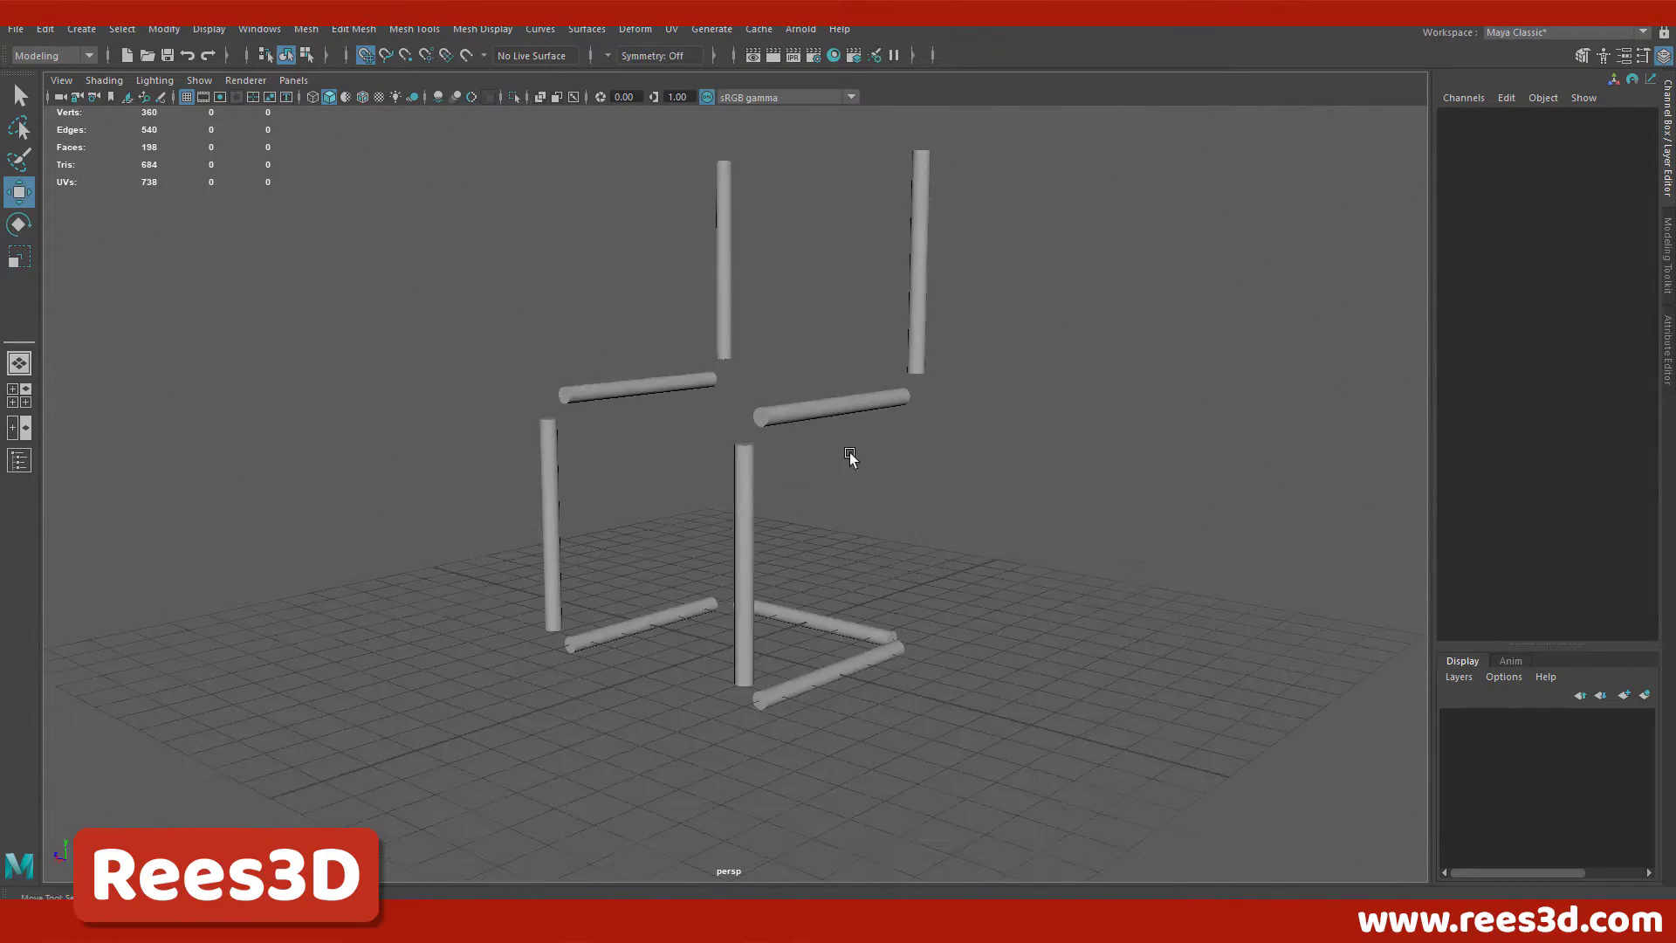
{"action": "left_click", "coordinate": [552, 611]}
Step: Combine the tubes into one mesh and delete its construction history
{"action": "key", "text": "4"}
{"action": "right_click_drag", "start_coordinate": [930, 417], "coordinate": [904, 813], "text": "shift"}
{"action": "left_click", "coordinate": [45, 28]}
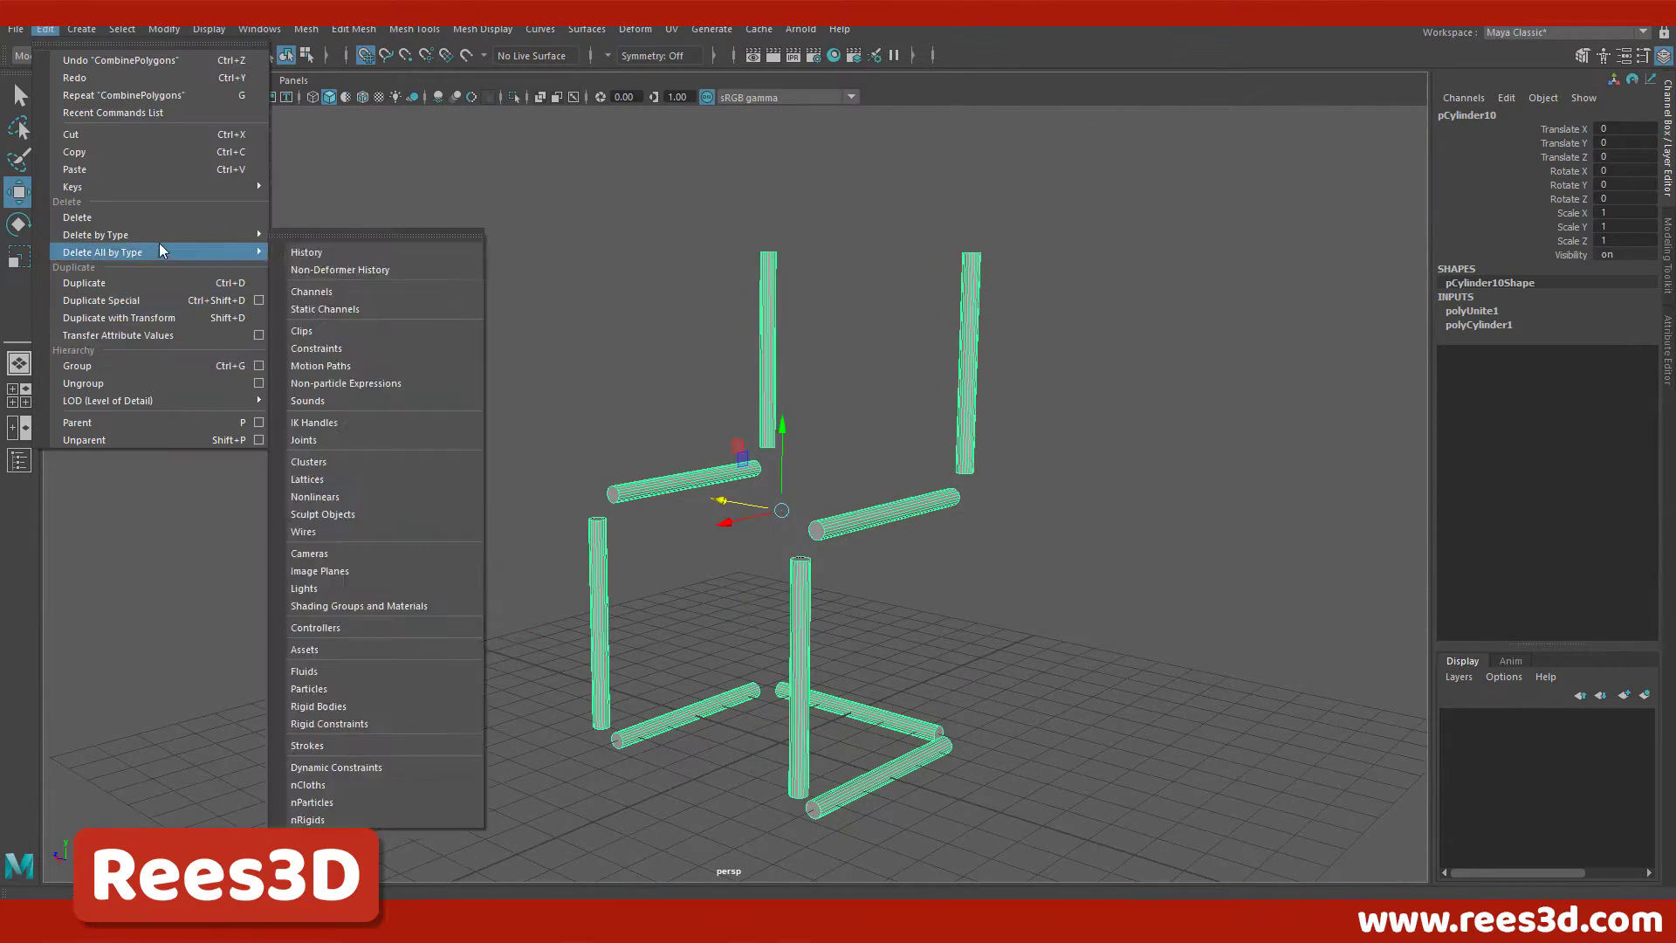
{"action": "left_click", "coordinate": [332, 234]}
{"action": "mouse_move", "coordinate": [332, 234]}
{"action": "left_mouse_down", "text": "alt"}
{"action": "mouse_move", "coordinate": [717, 464]}
{"action": "mouse_move", "coordinate": [668, 483]}
{"action": "left_mouse_up", "text": "alt"}
Step: Bridge the first pair of tube end faces with 5 divisions and Blend curve type
{"action": "key", "text": "5"}
{"action": "scroll", "coordinate": [718, 464], "scroll_direction": "up", "scroll_amount": 5}
{"action": "right_click", "coordinate": [646, 469], "text": "shift"}
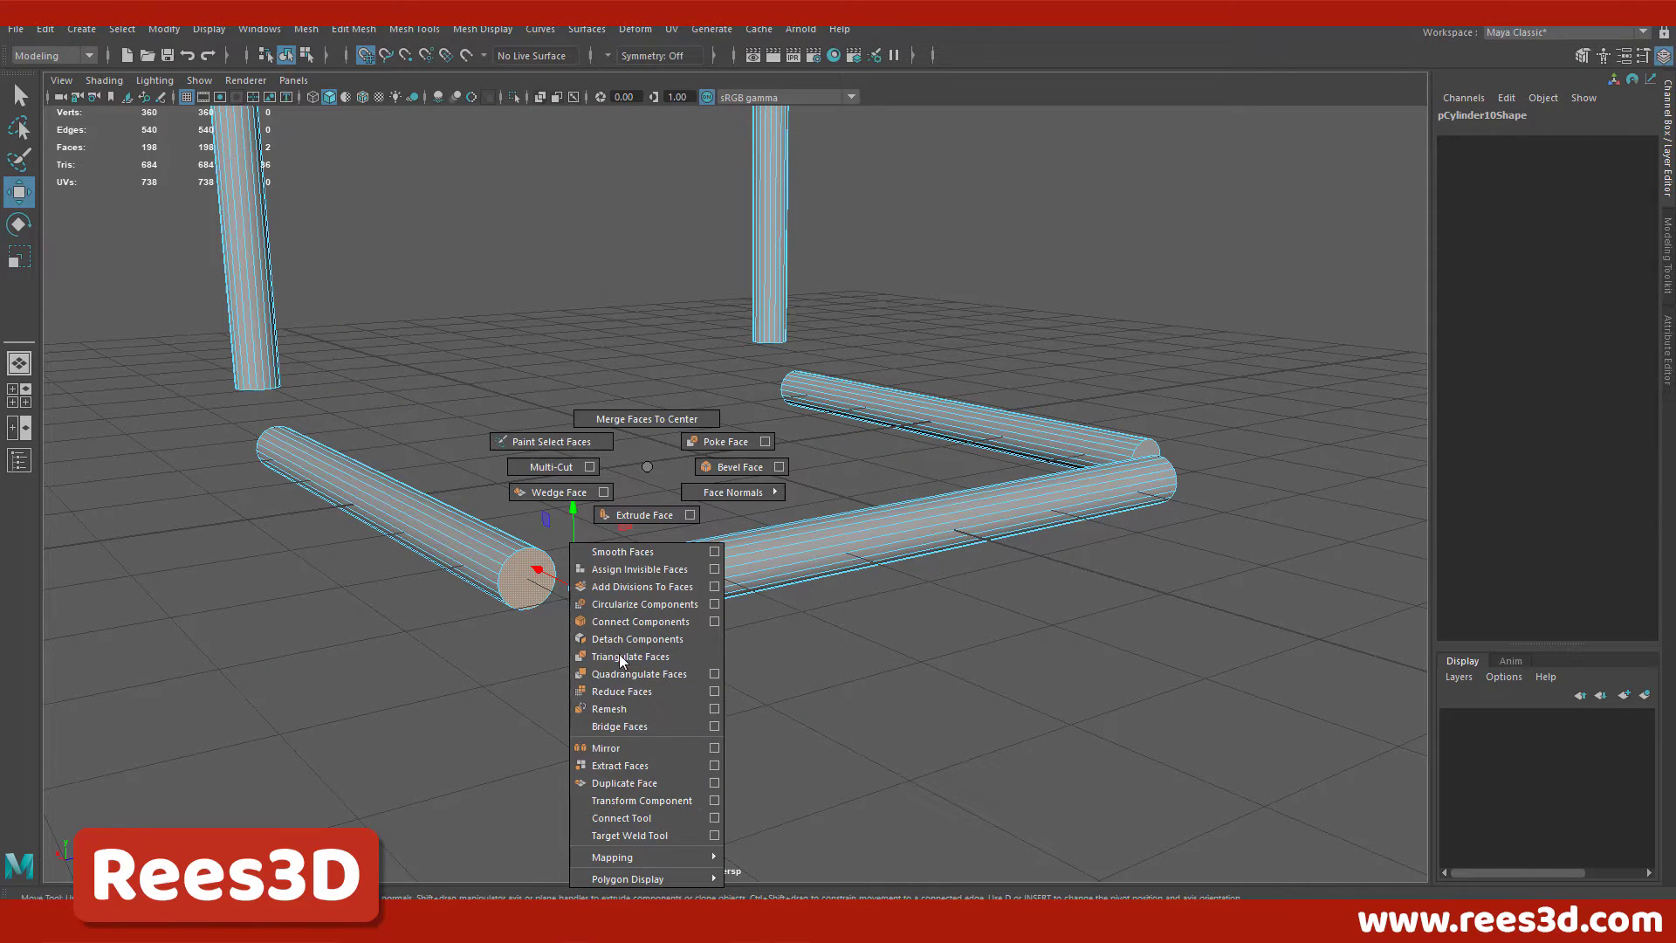
{"action": "left_click", "coordinate": [640, 724]}
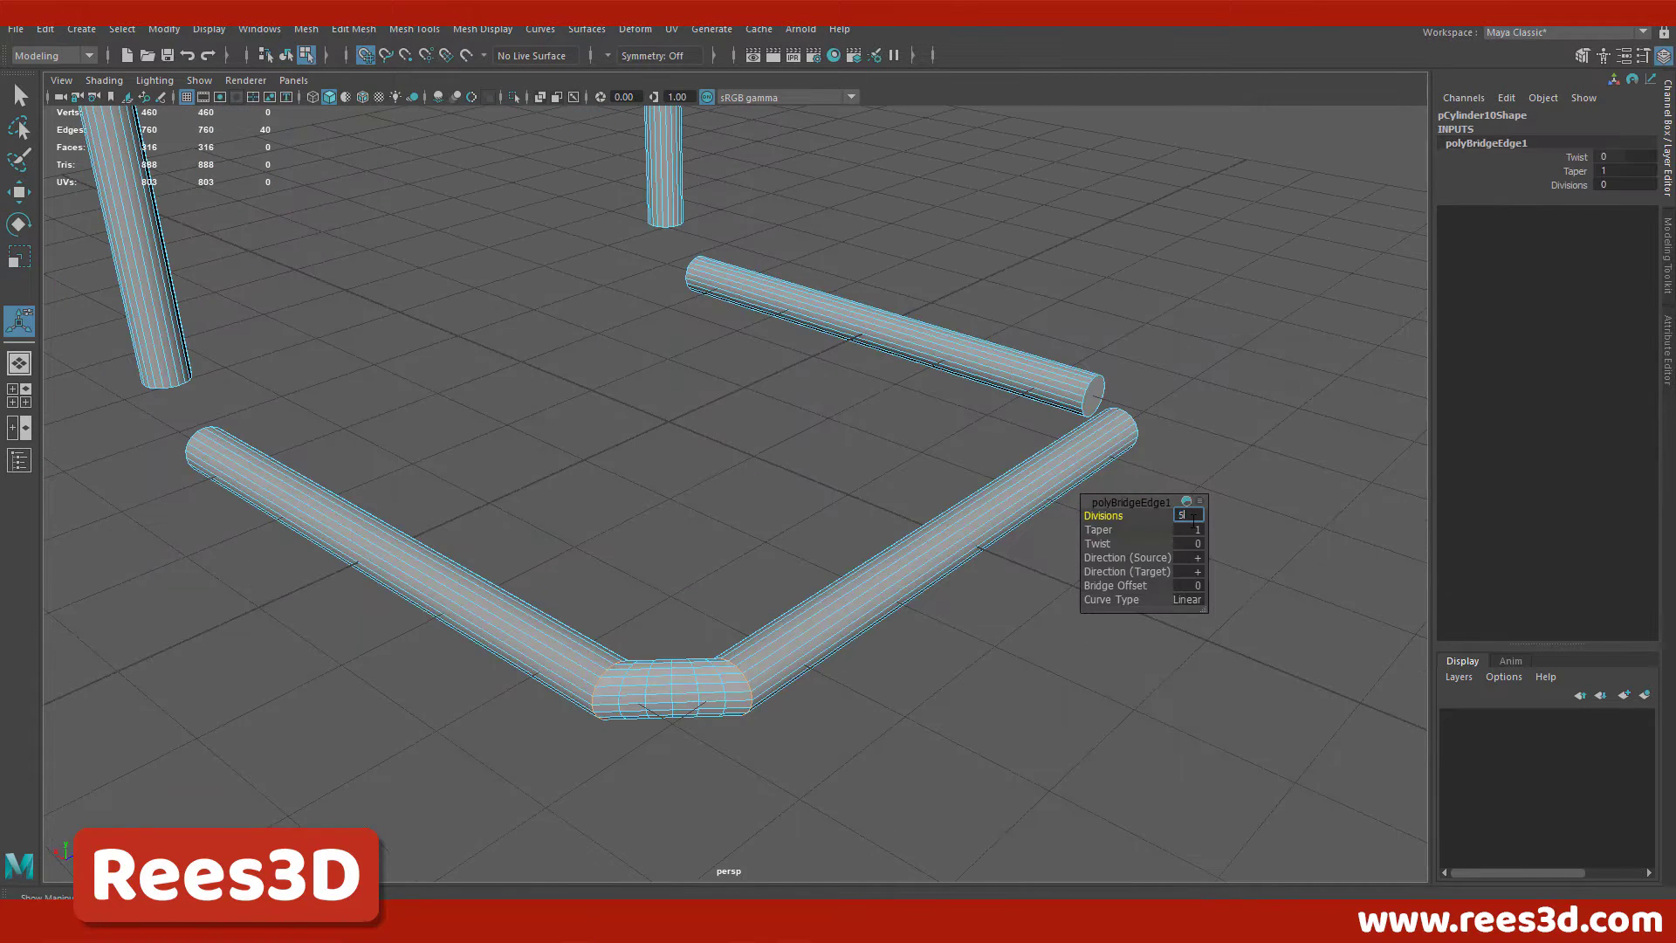
{"action": "left_click", "coordinate": [1187, 599]}
{"action": "left_click", "coordinate": [1292, 626]}
Step: Bridge the next two pairs of tube ends with smooth blended bends
{"action": "mouse_move", "coordinate": [960, 611]}
{"action": "left_mouse_down", "text": "alt"}
{"action": "mouse_move", "coordinate": [920, 646]}
{"action": "mouse_move", "coordinate": [916, 743]}
{"action": "left_mouse_up", "text": "alt"}
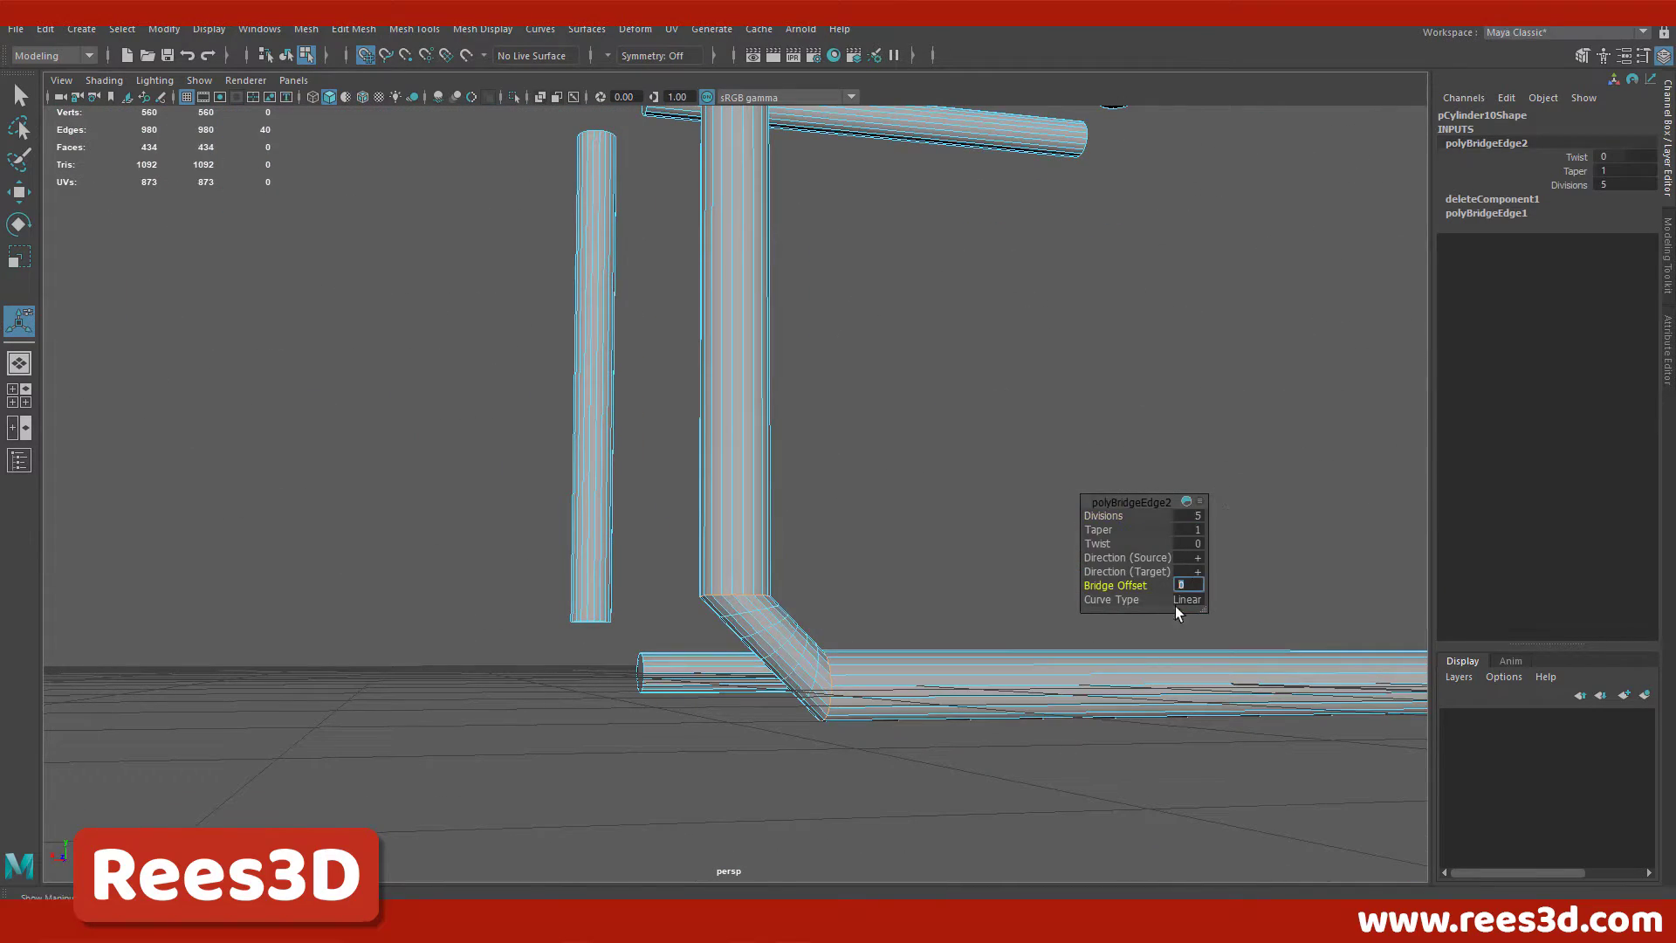
{"action": "left_click", "coordinate": [1175, 606]}
{"action": "left_click", "coordinate": [1292, 626]}
{"action": "mouse_move", "coordinate": [1292, 627]}
{"action": "left_mouse_down", "text": "alt"}
{"action": "mouse_move", "coordinate": [909, 677]}
{"action": "mouse_move", "coordinate": [692, 486]}
{"action": "mouse_move", "coordinate": [789, 385]}
{"action": "mouse_move", "coordinate": [1122, 795]}
{"action": "left_mouse_up", "text": "alt"}
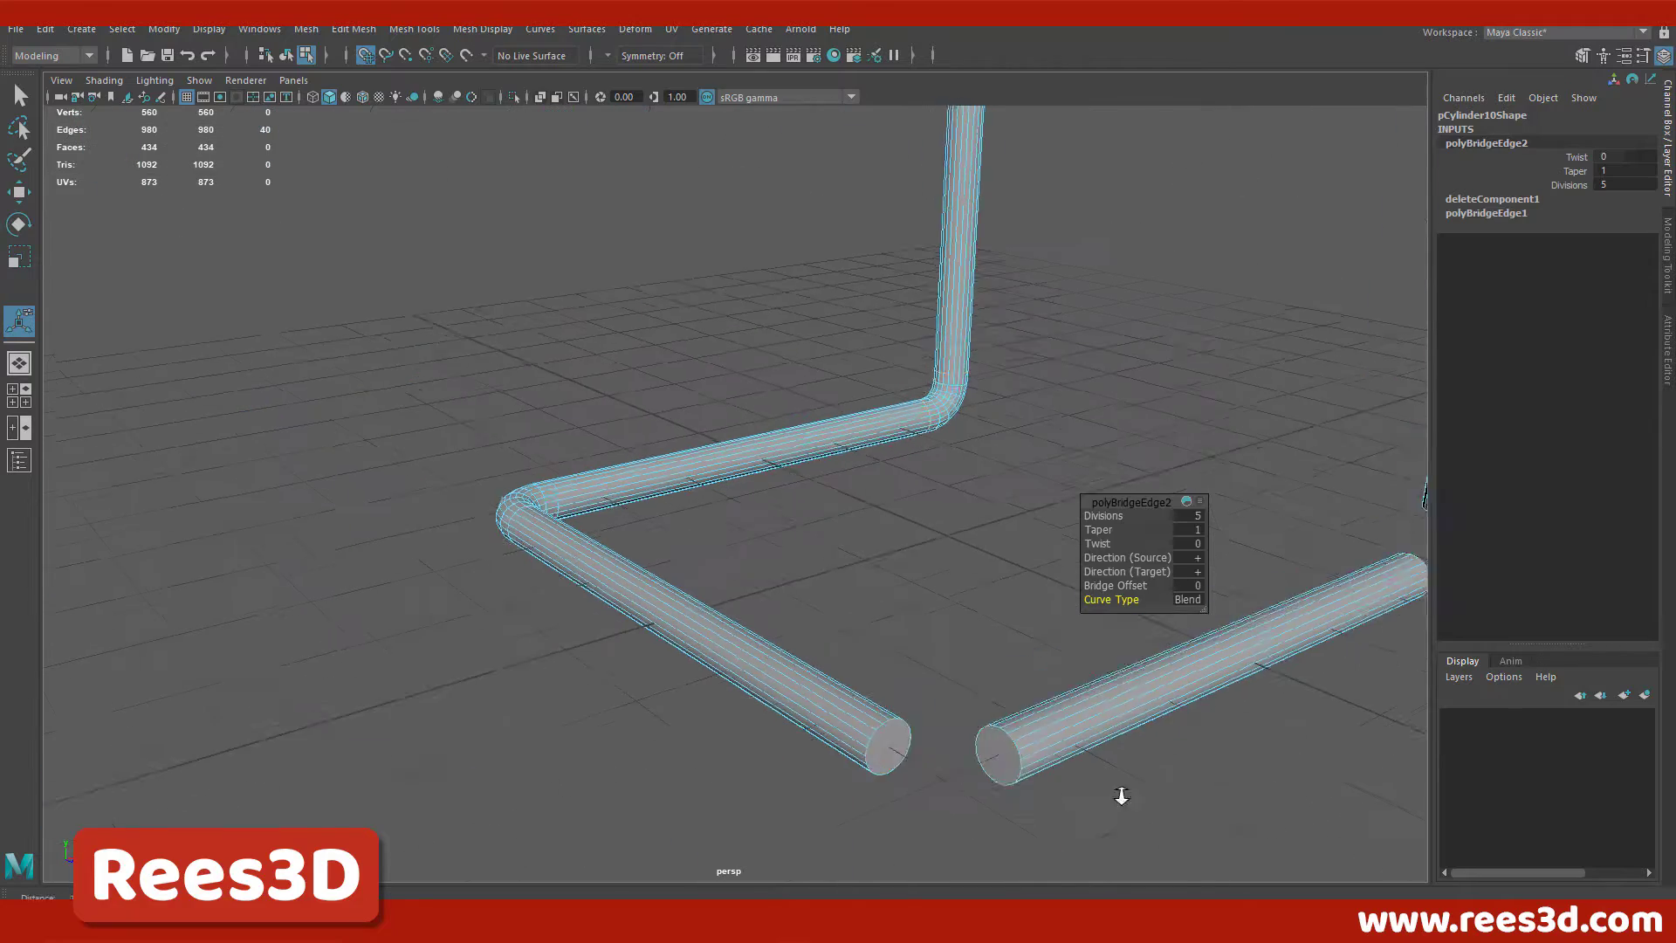
{"action": "right_click_drag", "start_coordinate": [1096, 444], "coordinate": [1096, 623]}
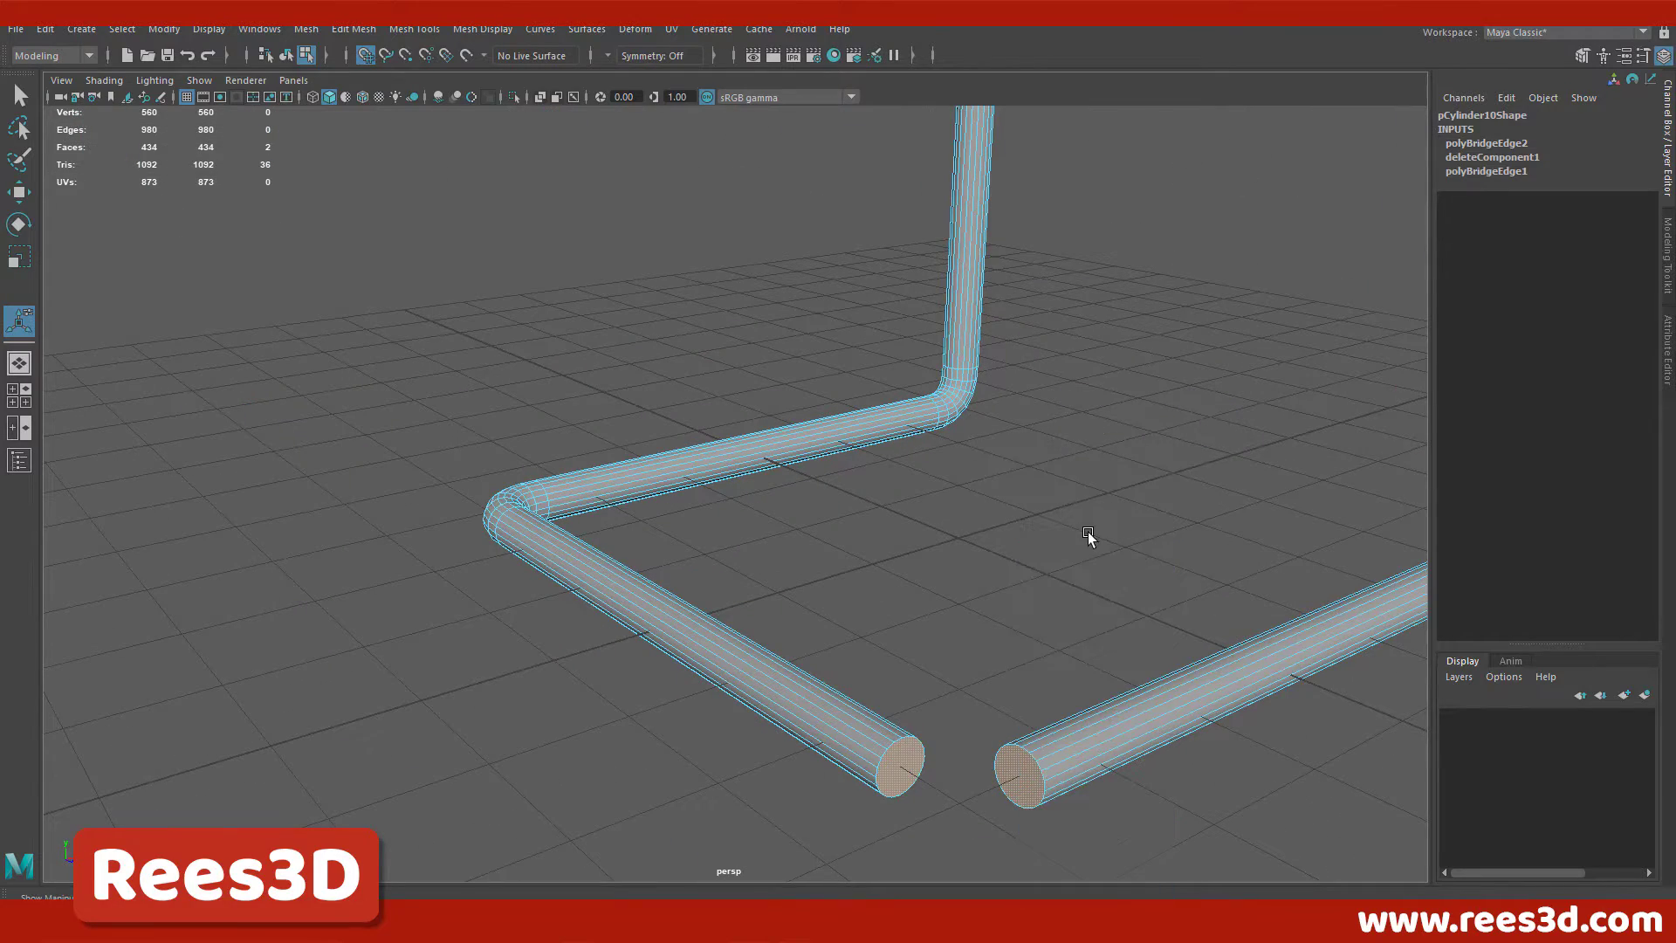
{"action": "right_click_drag", "start_coordinate": [1091, 535], "coordinate": [1196, 511], "text": "shift"}
Step: Bridge the top and bottom end caps of the next corner
{"action": "mouse_move", "coordinate": [1192, 597]}
{"action": "left_mouse_down", "text": "alt"}
{"action": "mouse_move", "coordinate": [599, 588]}
{"action": "mouse_move", "coordinate": [977, 610]}
{"action": "mouse_move", "coordinate": [864, 436]}
{"action": "left_mouse_up", "text": "alt"}
{"action": "left_click", "coordinate": [864, 341]}
{"action": "left_click", "coordinate": [722, 635], "text": "shift"}
{"action": "right_click_drag", "start_coordinate": [723, 636], "coordinate": [741, 629], "text": "shift"}
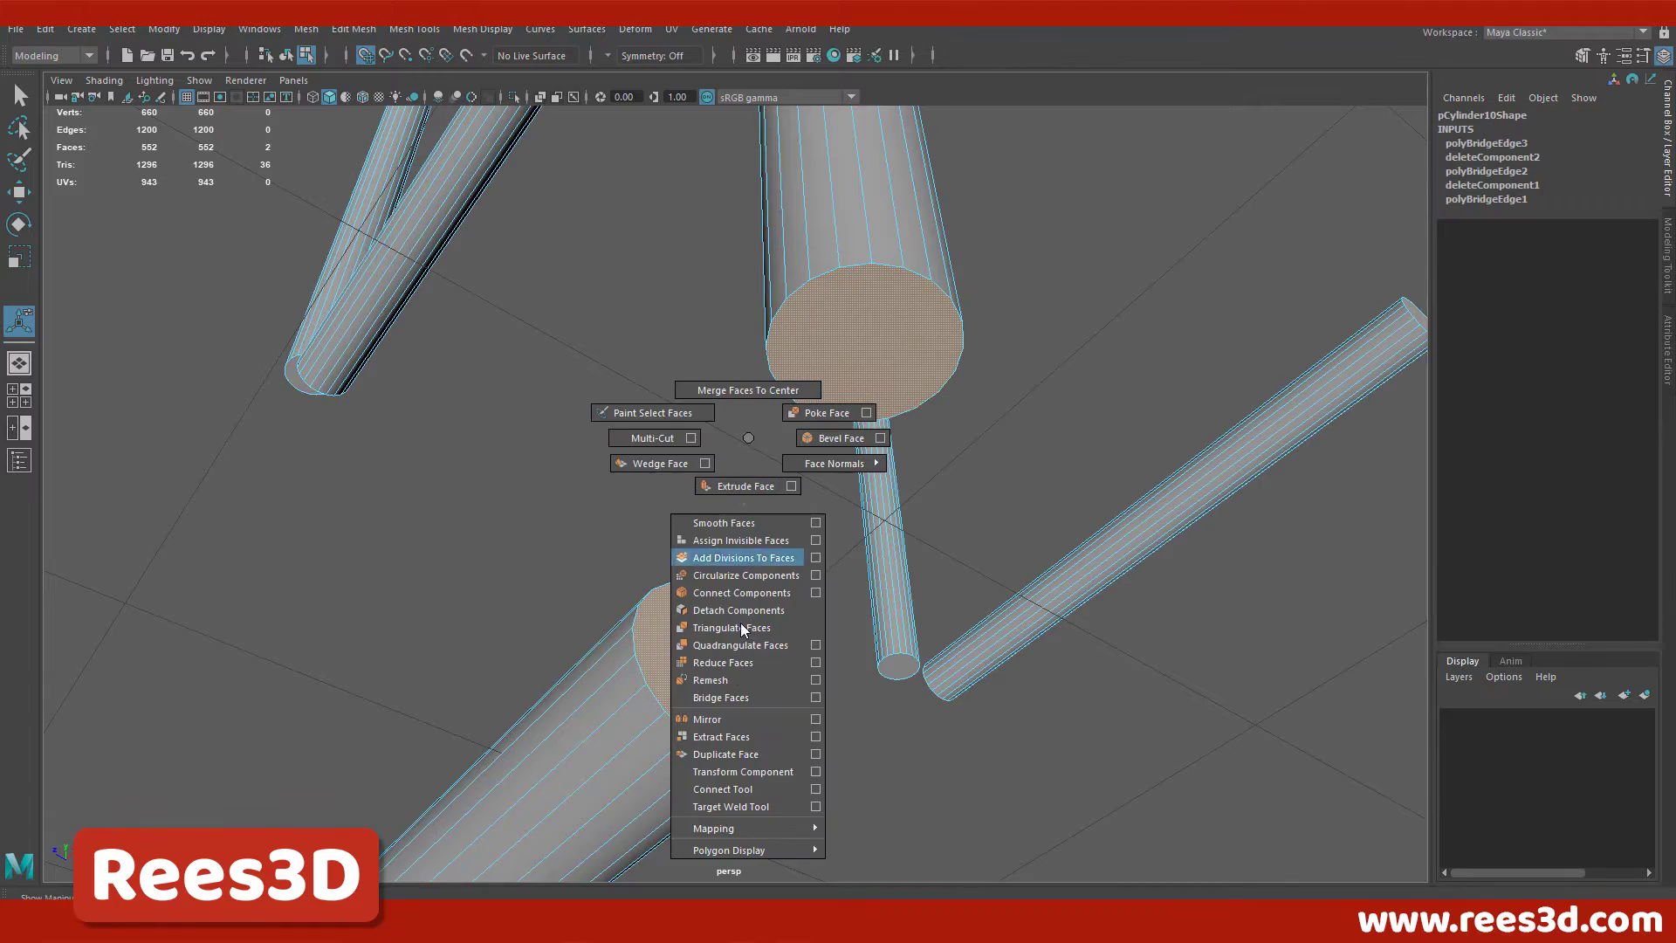
{"action": "left_click", "coordinate": [740, 701]}
Step: Repeat the bridge with G on two more pairs of facing end caps
{"action": "mouse_move", "coordinate": [1272, 597]}
{"action": "left_mouse_down", "text": "alt"}
{"action": "mouse_move", "coordinate": [972, 486]}
{"action": "mouse_move", "coordinate": [442, 506]}
{"action": "mouse_move", "coordinate": [663, 489]}
{"action": "left_mouse_up", "text": "alt"}
{"action": "left_click", "coordinate": [608, 561]}
{"action": "left_click", "coordinate": [651, 461], "text": "shift"}
{"action": "key", "text": "g"}
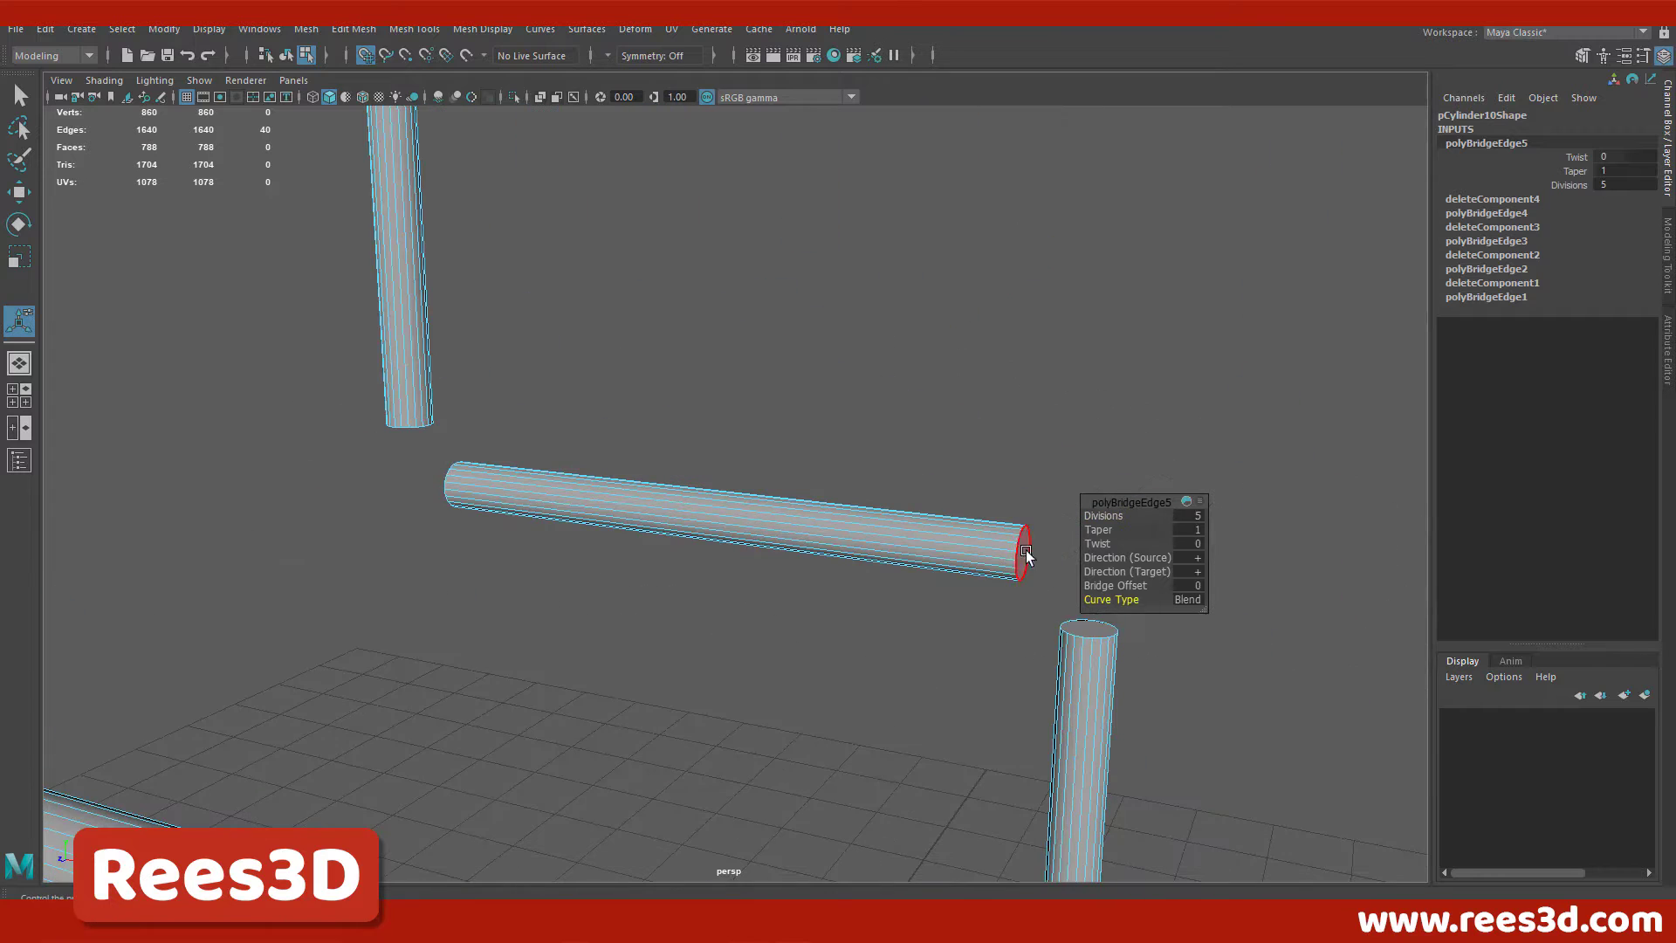
{"action": "right_click_drag", "start_coordinate": [1231, 467], "coordinate": [1277, 721], "text": "shift"}
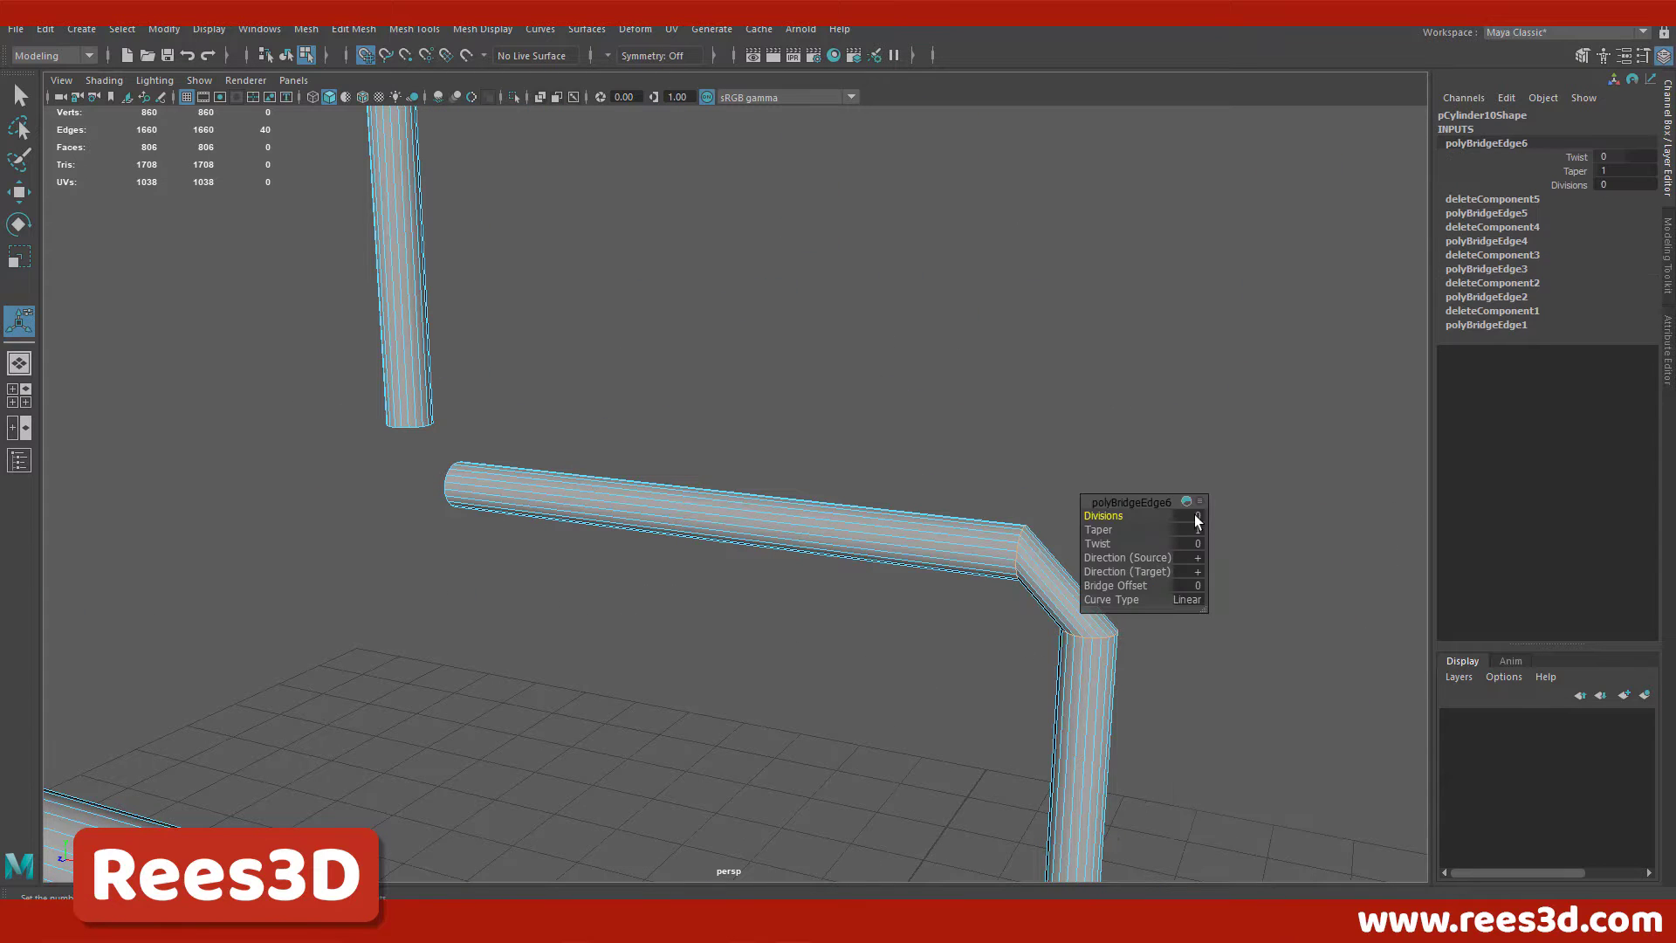
Step: Bridge the last remaining pairs of tube ends
{"action": "mouse_move", "coordinate": [695, 562]}
{"action": "left_mouse_down", "text": "alt"}
{"action": "mouse_move", "coordinate": [64, 599]}
{"action": "mouse_move", "coordinate": [515, 354]}
{"action": "left_mouse_up", "text": "alt"}
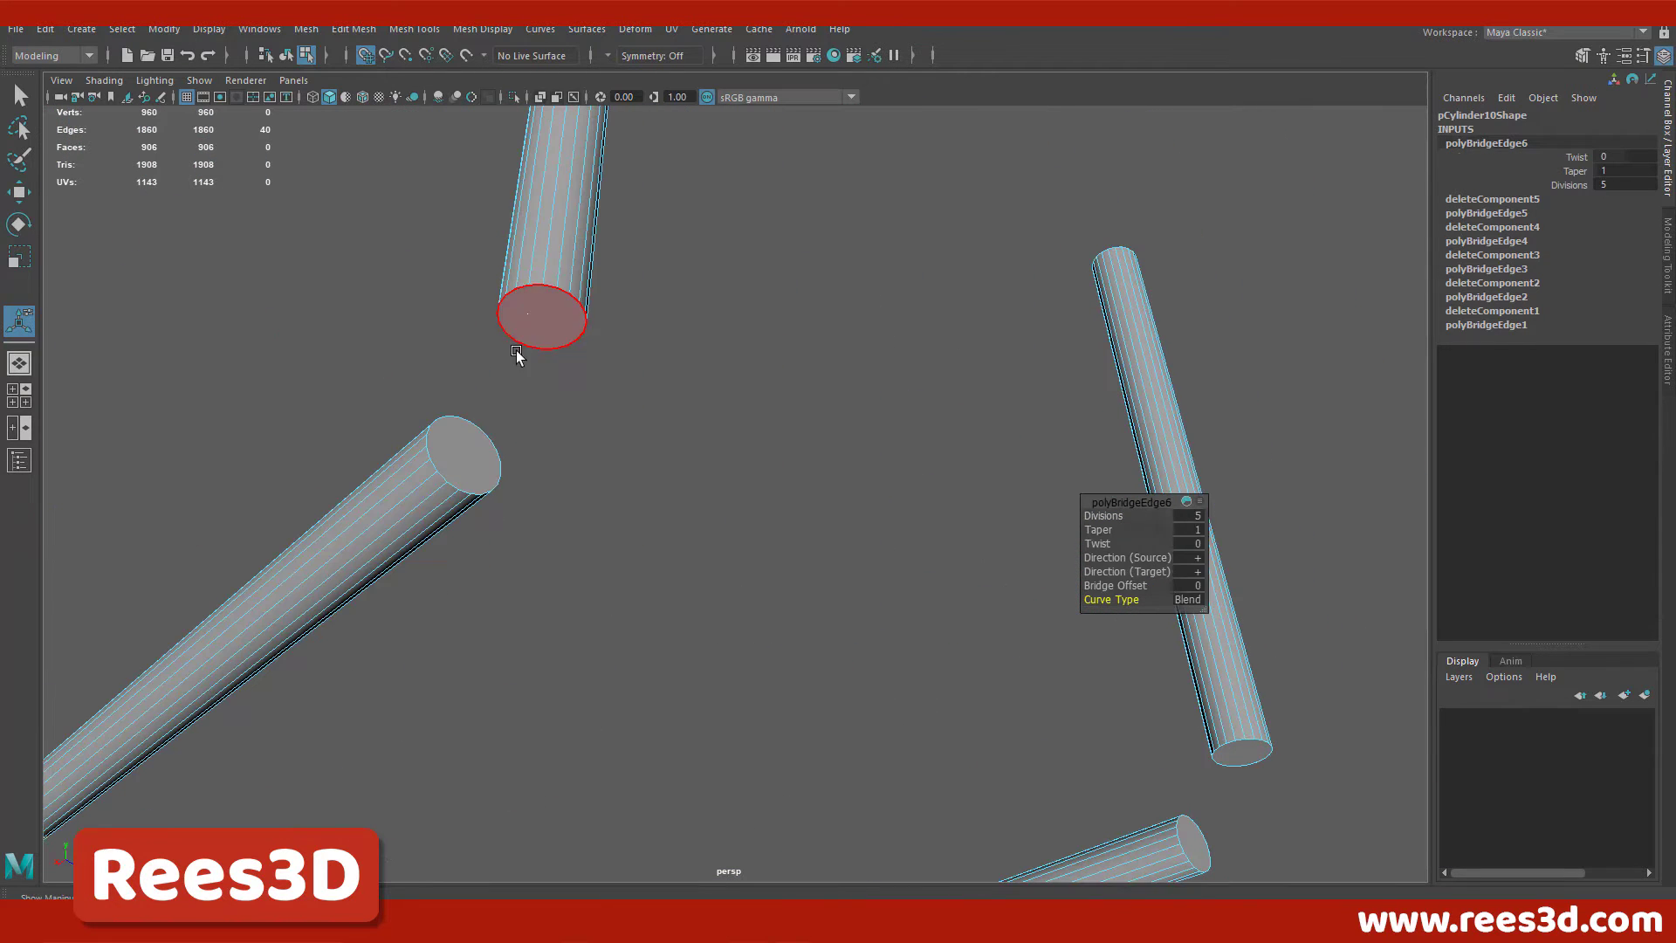
{"action": "left_click", "coordinate": [542, 318]}
{"action": "left_click", "coordinate": [441, 447], "text": "shift"}
{"action": "right_click_drag", "start_coordinate": [698, 331], "coordinate": [710, 242], "text": "shift"}
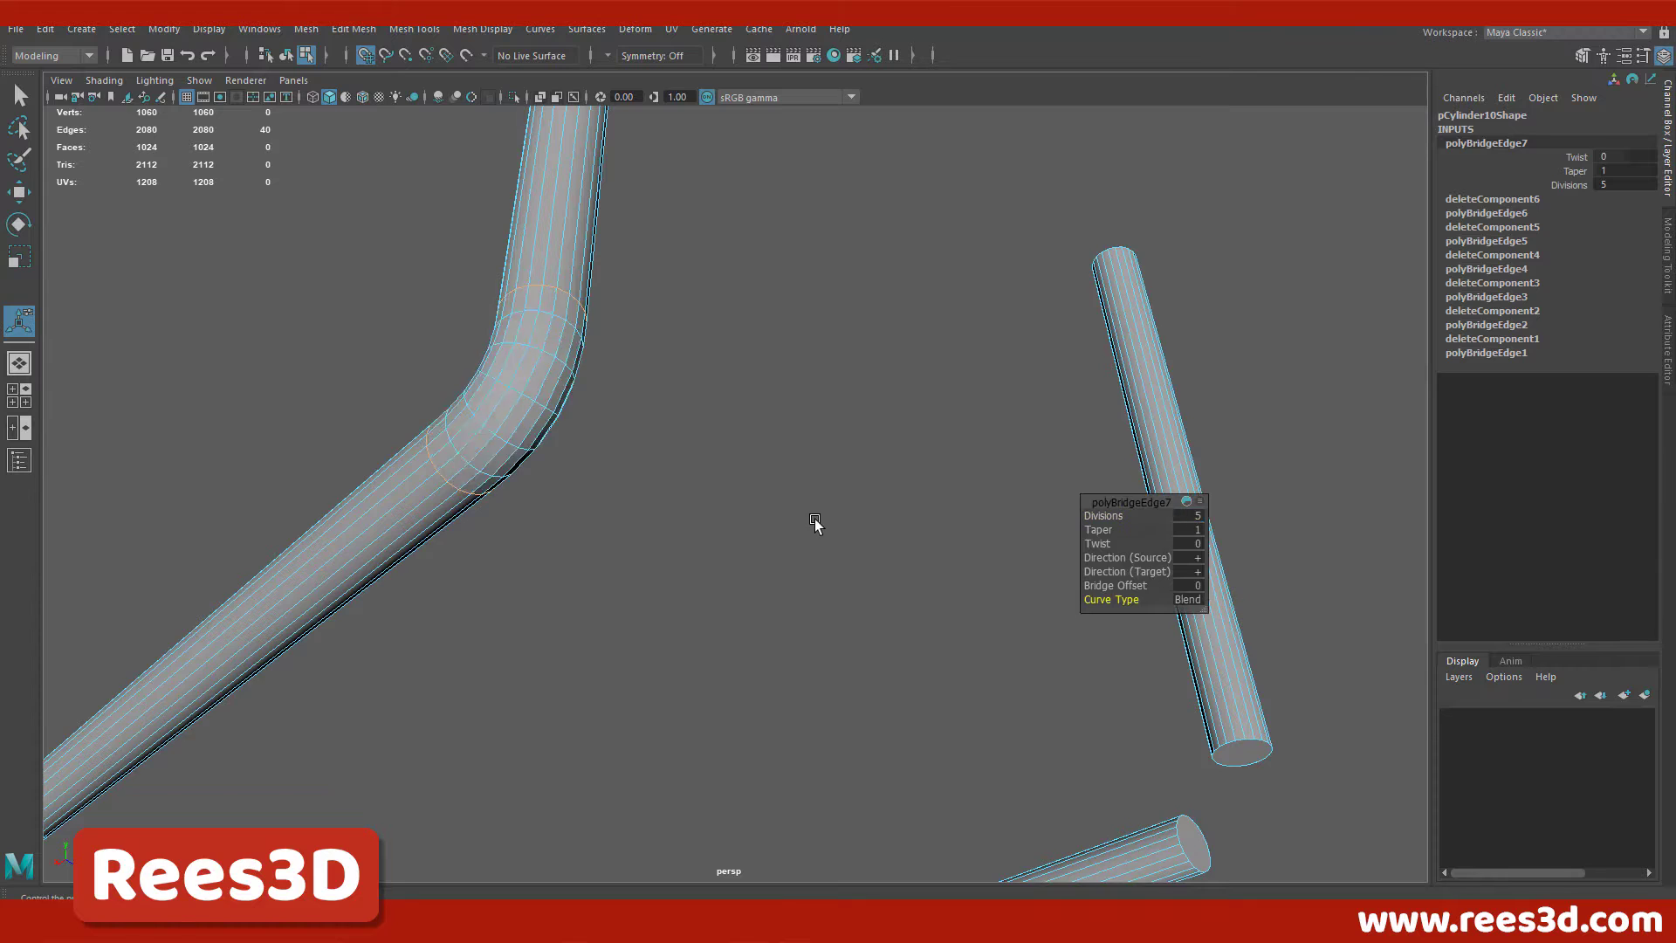
{"action": "right_click_drag", "start_coordinate": [855, 483], "coordinate": [873, 663], "text": "shift"}
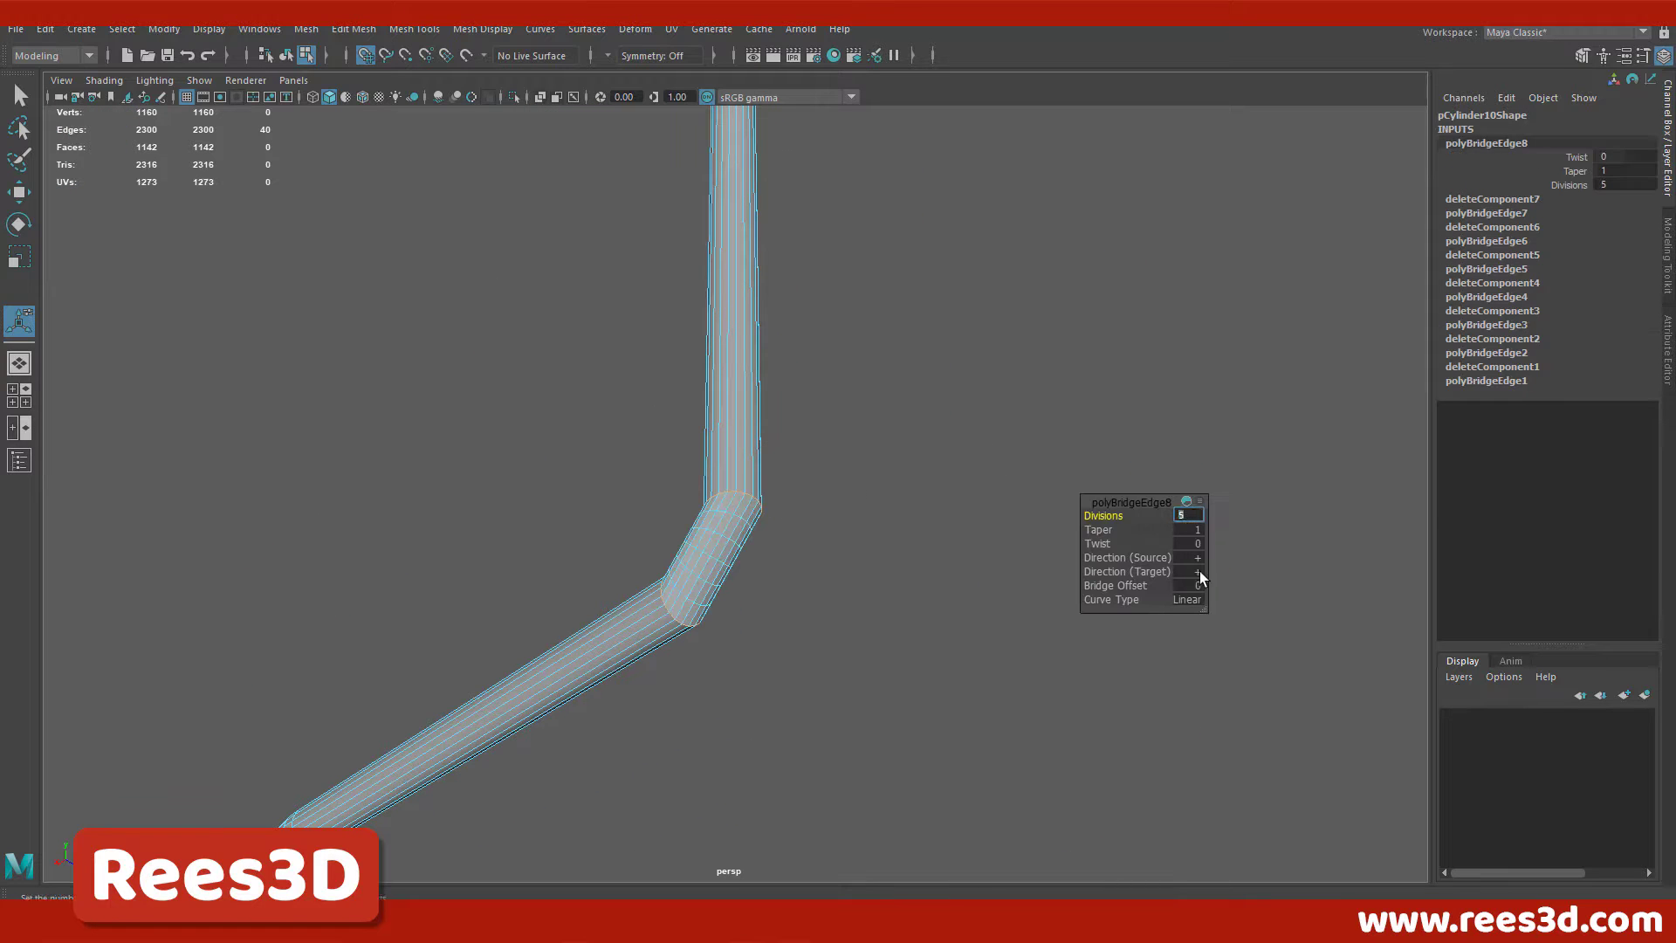
Step: Return to object mode and delete the frame's construction history
{"action": "mouse_move", "coordinate": [602, 553]}
{"action": "left_mouse_down", "text": "alt"}
{"action": "mouse_move", "coordinate": [374, 520]}
{"action": "mouse_move", "coordinate": [770, 628]}
{"action": "left_mouse_up", "text": "alt"}
{"action": "right_click_drag", "start_coordinate": [882, 441], "coordinate": [887, 393]}
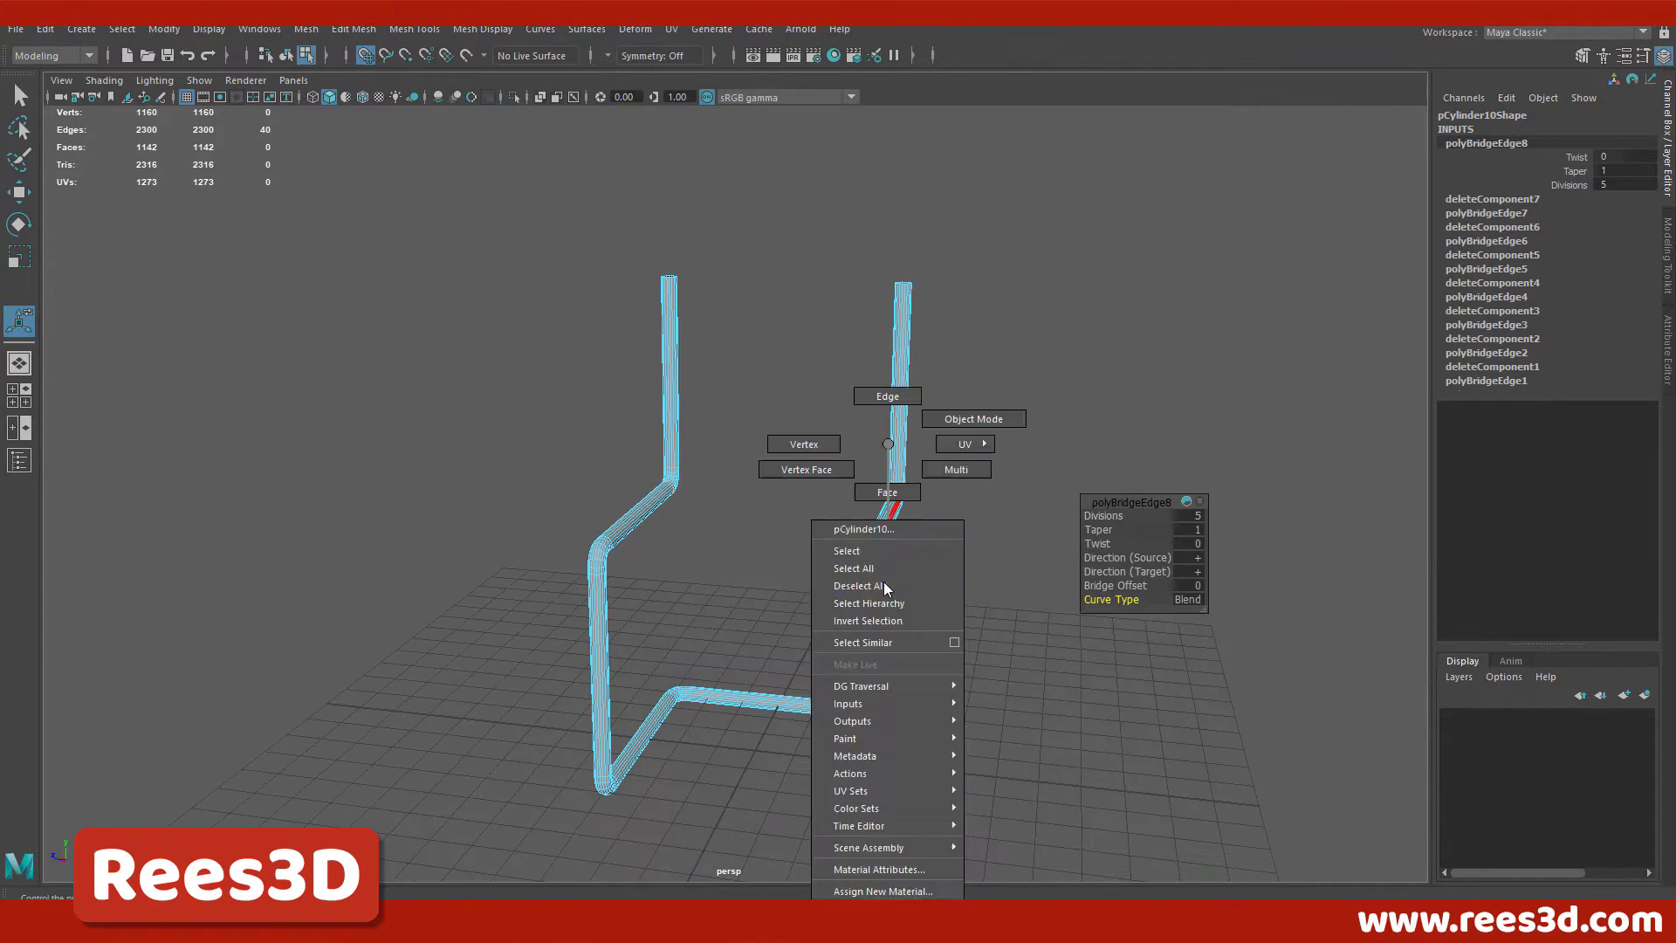
{"action": "left_click", "coordinate": [45, 29]}
{"action": "mouse_move", "coordinate": [117, 249]}
{"action": "left_click", "coordinate": [306, 252]}
{"action": "left_click_drag", "start_coordinate": [785, 624], "coordinate": [1022, 627], "text": "alt"}
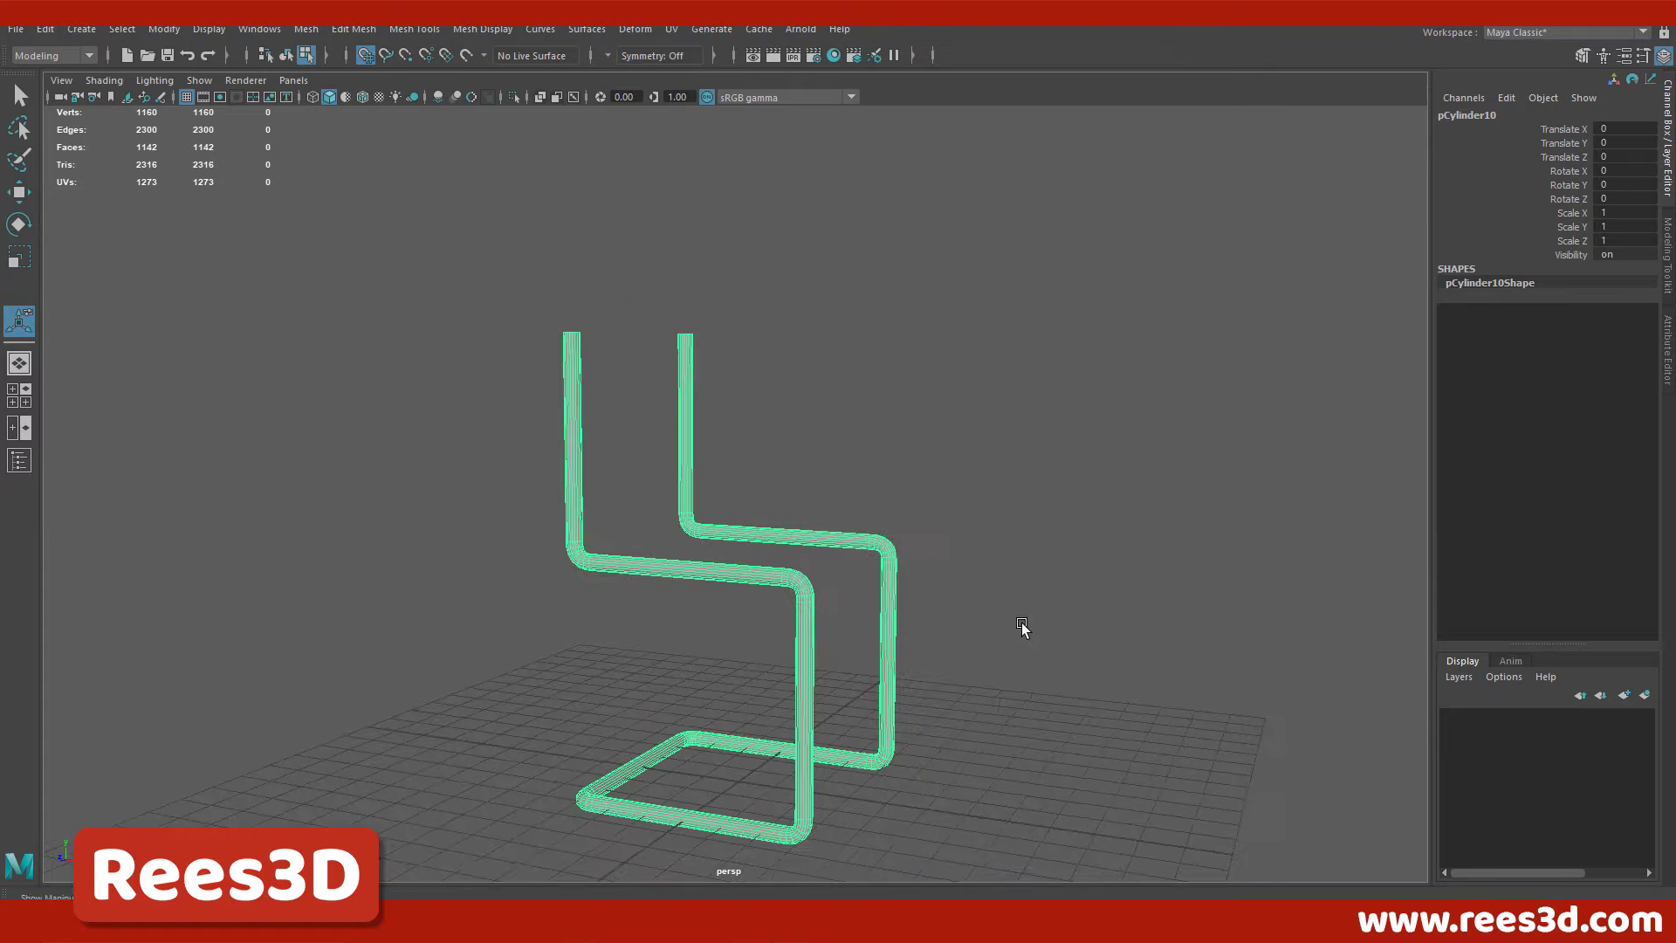
Step: Create a polygon cube for the seat board
{"action": "left_click", "coordinate": [48, 29]}
{"action": "left_click", "coordinate": [345, 114]}
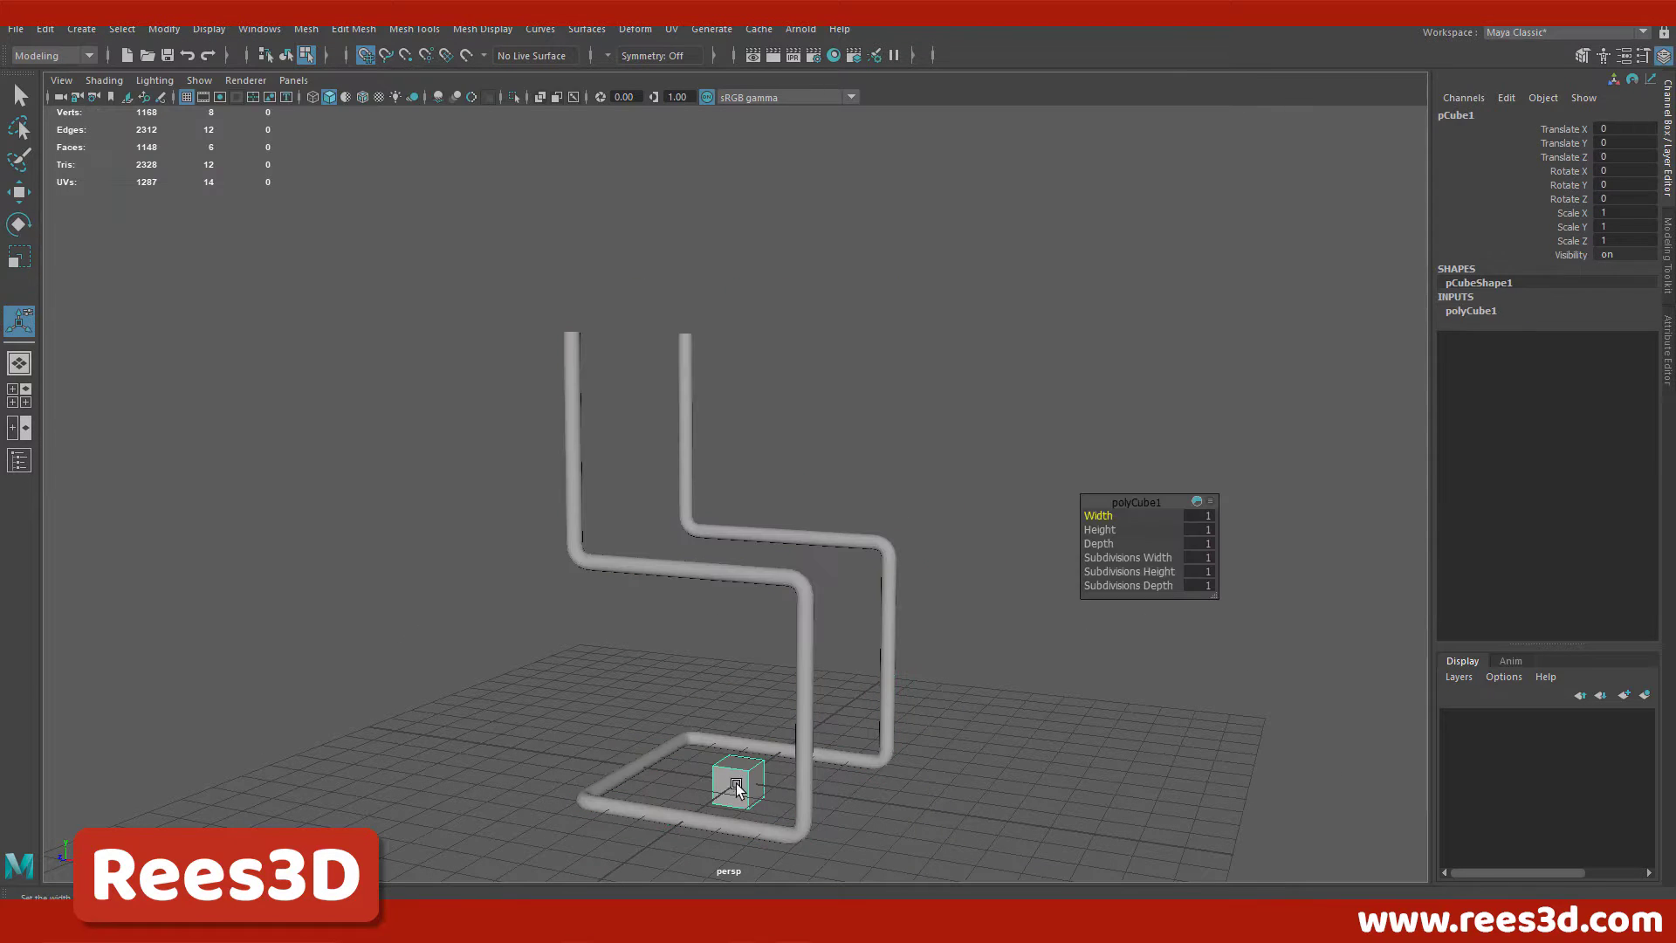
{"action": "key", "text": "r"}
{"action": "left_click", "coordinate": [742, 768]}
Step: Flatten the seat board to Scale Y 0.26 in the front view
{"action": "left_click_drag", "start_coordinate": [752, 543], "coordinate": [453, 517]}
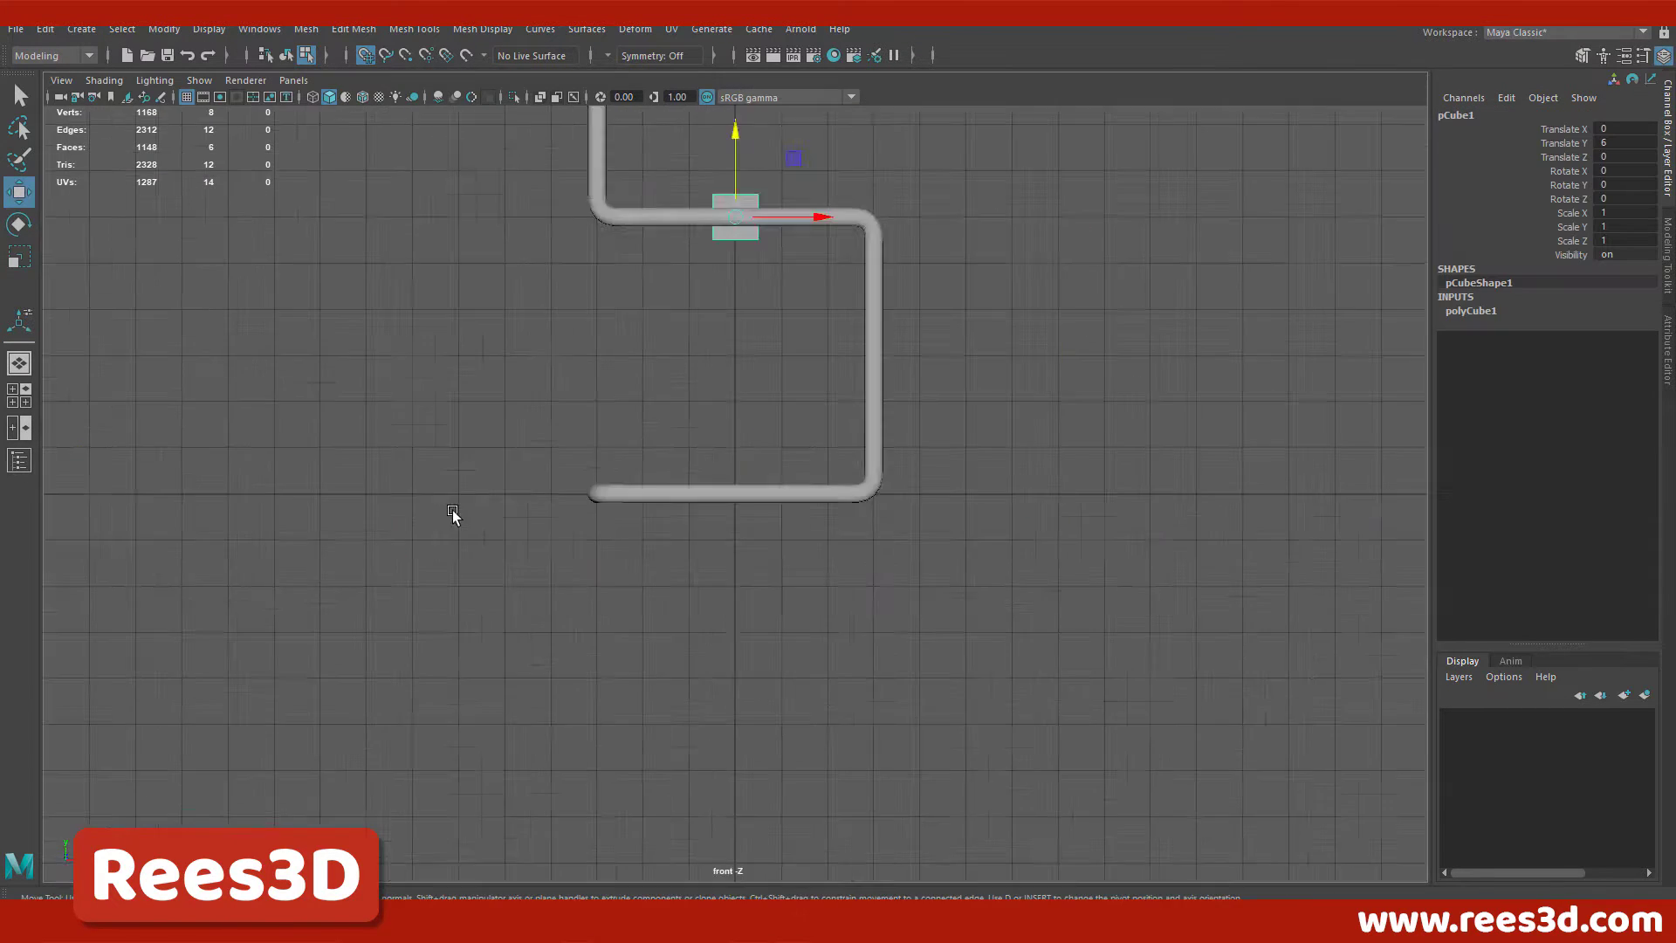
{"action": "key", "text": "f"}
{"action": "key", "text": "4"}
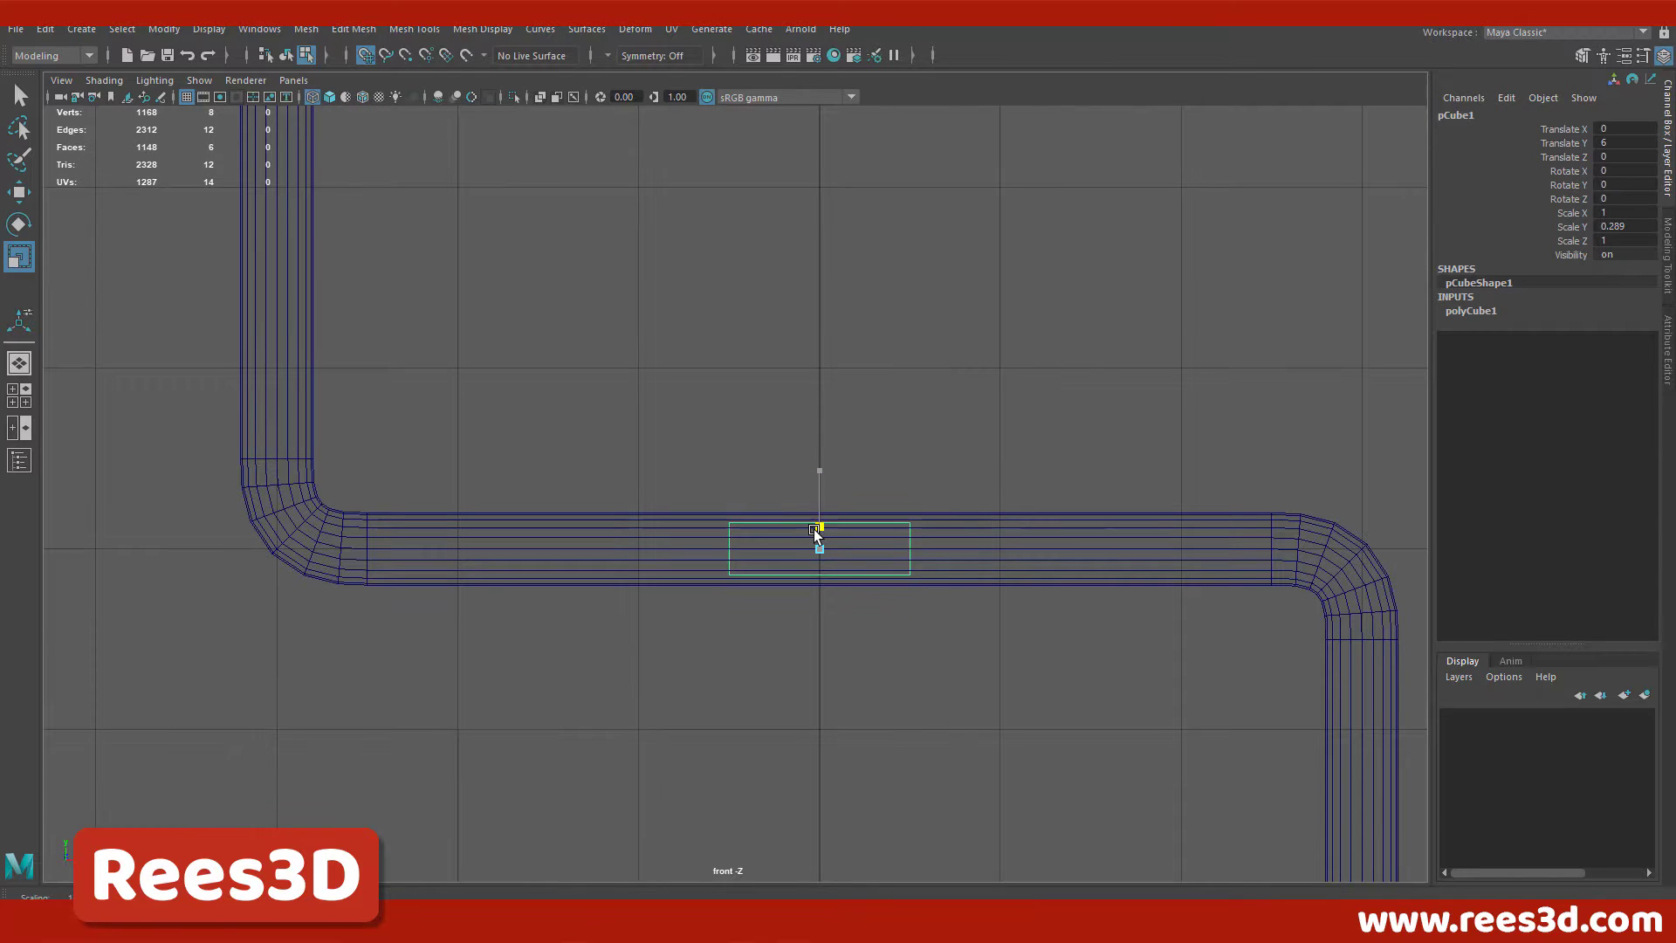
{"action": "left_click_drag", "start_coordinate": [813, 528], "coordinate": [895, 687]}
{"action": "key", "text": "space"}
{"action": "key", "text": "space"}
{"action": "key", "text": "space"}
{"action": "key", "text": "space"}
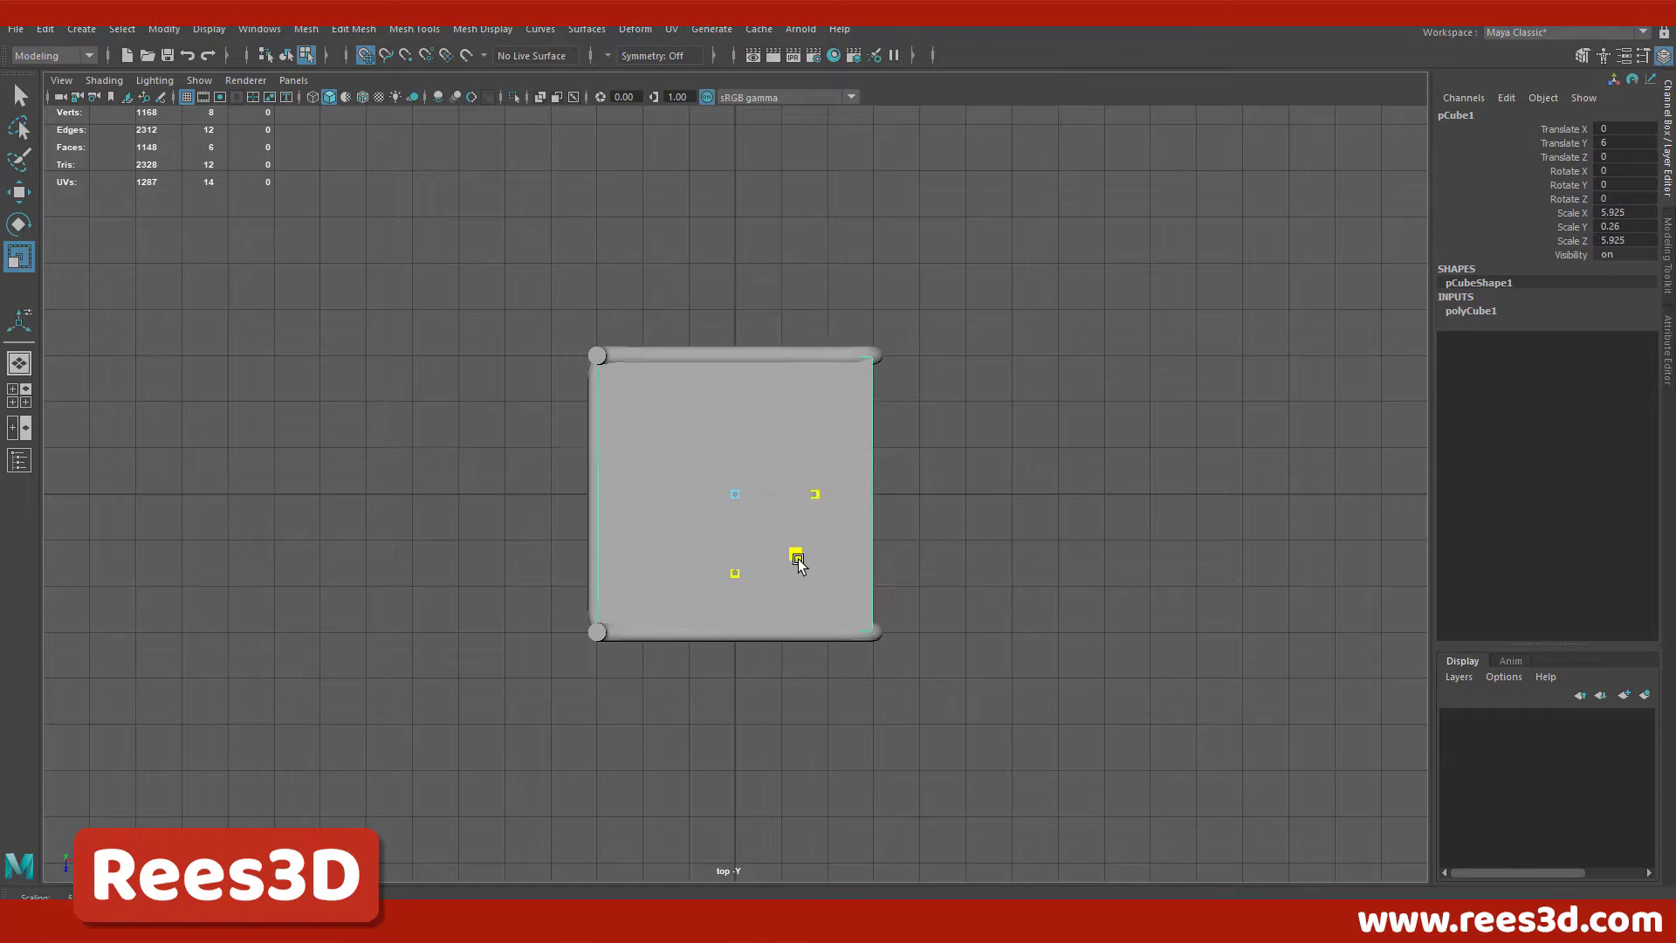
Step: Shrink the board's X and Z scale to 5.613 to fit the seat tubes
{"action": "left_click_drag", "start_coordinate": [798, 563], "coordinate": [807, 555]}
{"action": "key", "text": "space"}
{"action": "key", "text": "space"}
{"action": "key", "text": "f"}
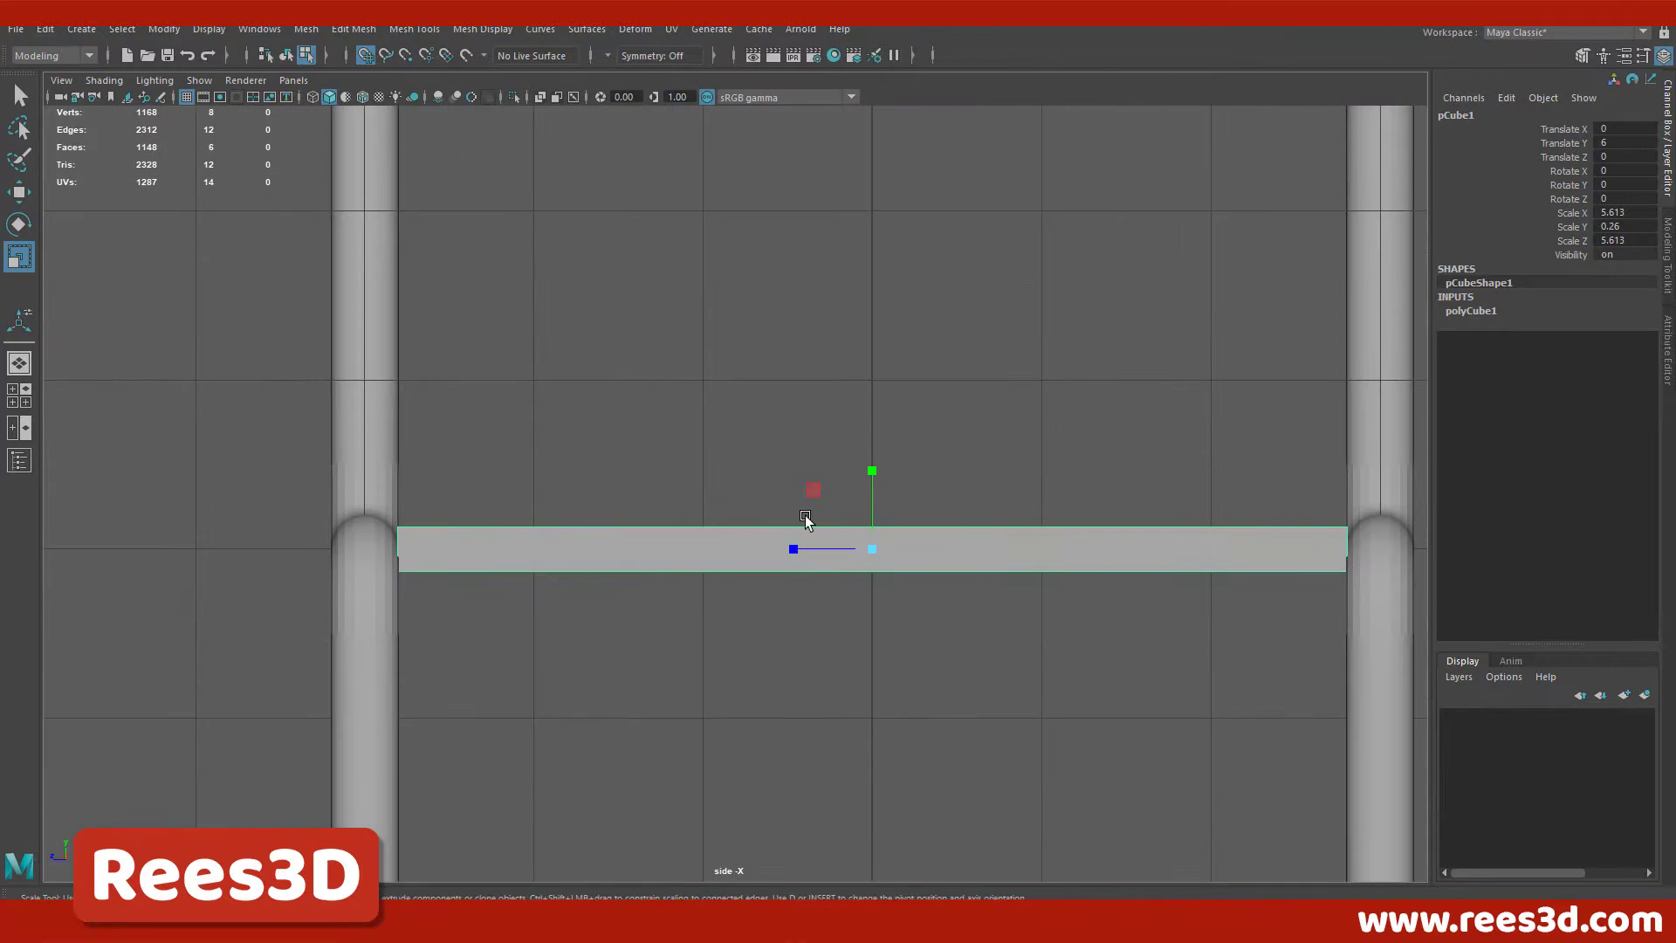
{"action": "key", "text": "space"}
{"action": "key", "text": "space"}
{"action": "mouse_move", "coordinate": [886, 497]}
{"action": "left_mouse_down", "text": "alt"}
{"action": "mouse_move", "coordinate": [853, 527]}
{"action": "mouse_move", "coordinate": [914, 615]}
{"action": "left_mouse_up", "text": "alt"}
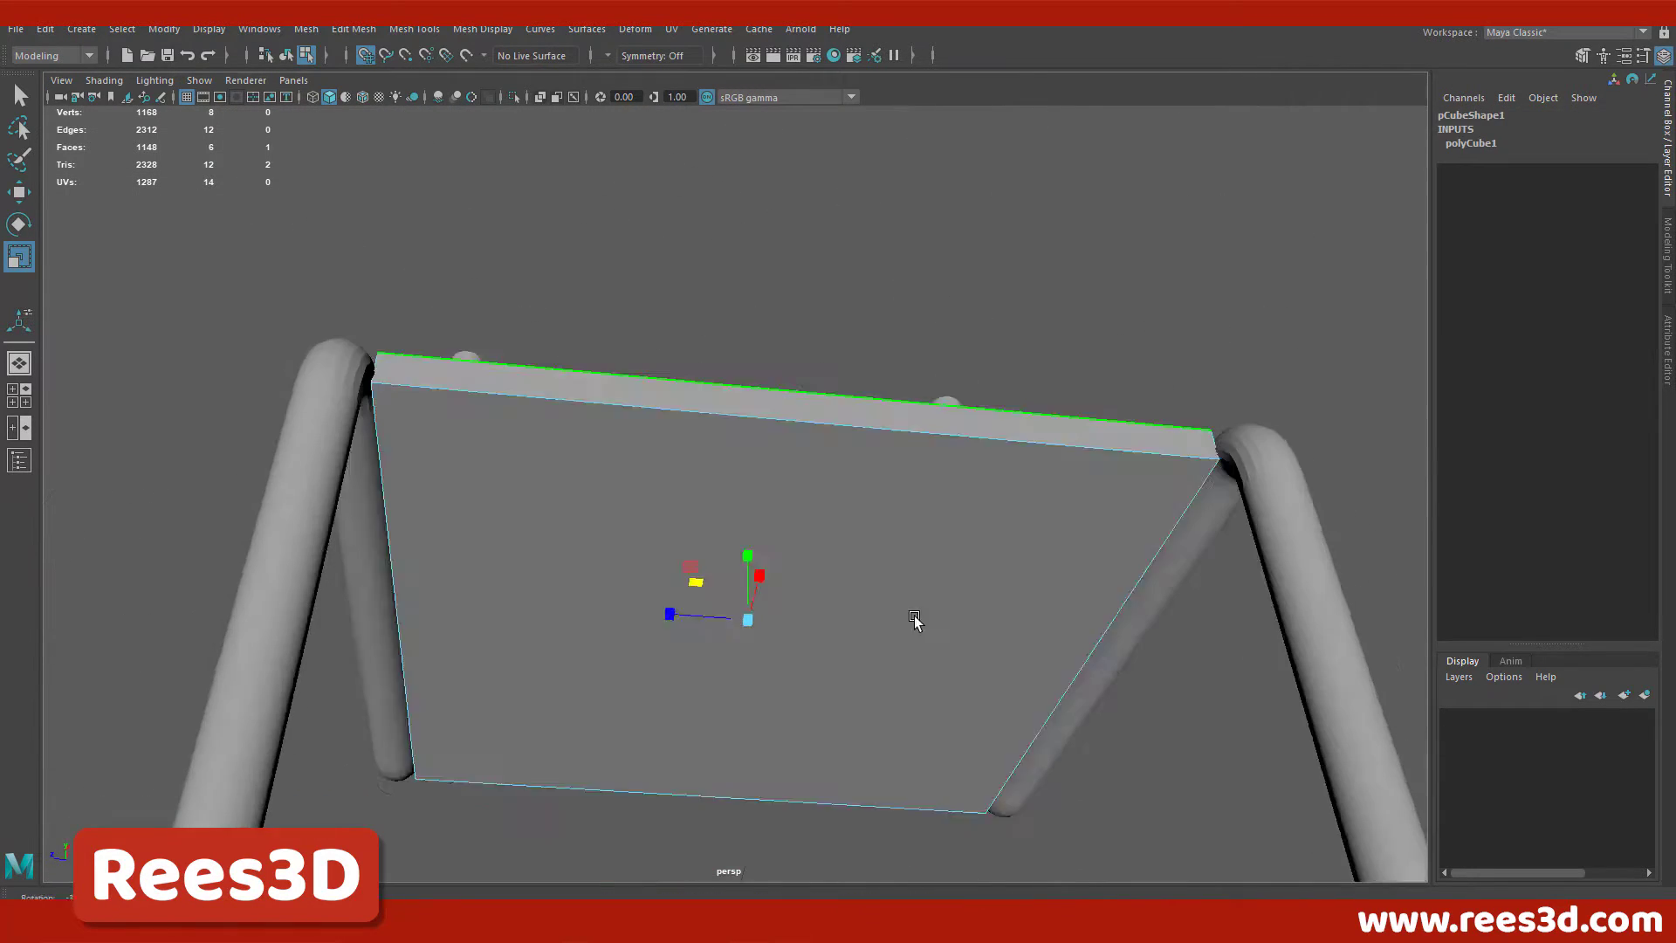
Step: Extrude the board faces inward to a 0.935 inset and delete the centre faces
{"action": "left_click", "coordinate": [914, 615], "text": "shift"}
{"action": "right_click", "coordinate": [1010, 297], "text": "shift"}
{"action": "left_click", "coordinate": [1007, 344]}
{"action": "left_click_drag", "start_coordinate": [1007, 344], "coordinate": [821, 591], "text": "alt"}
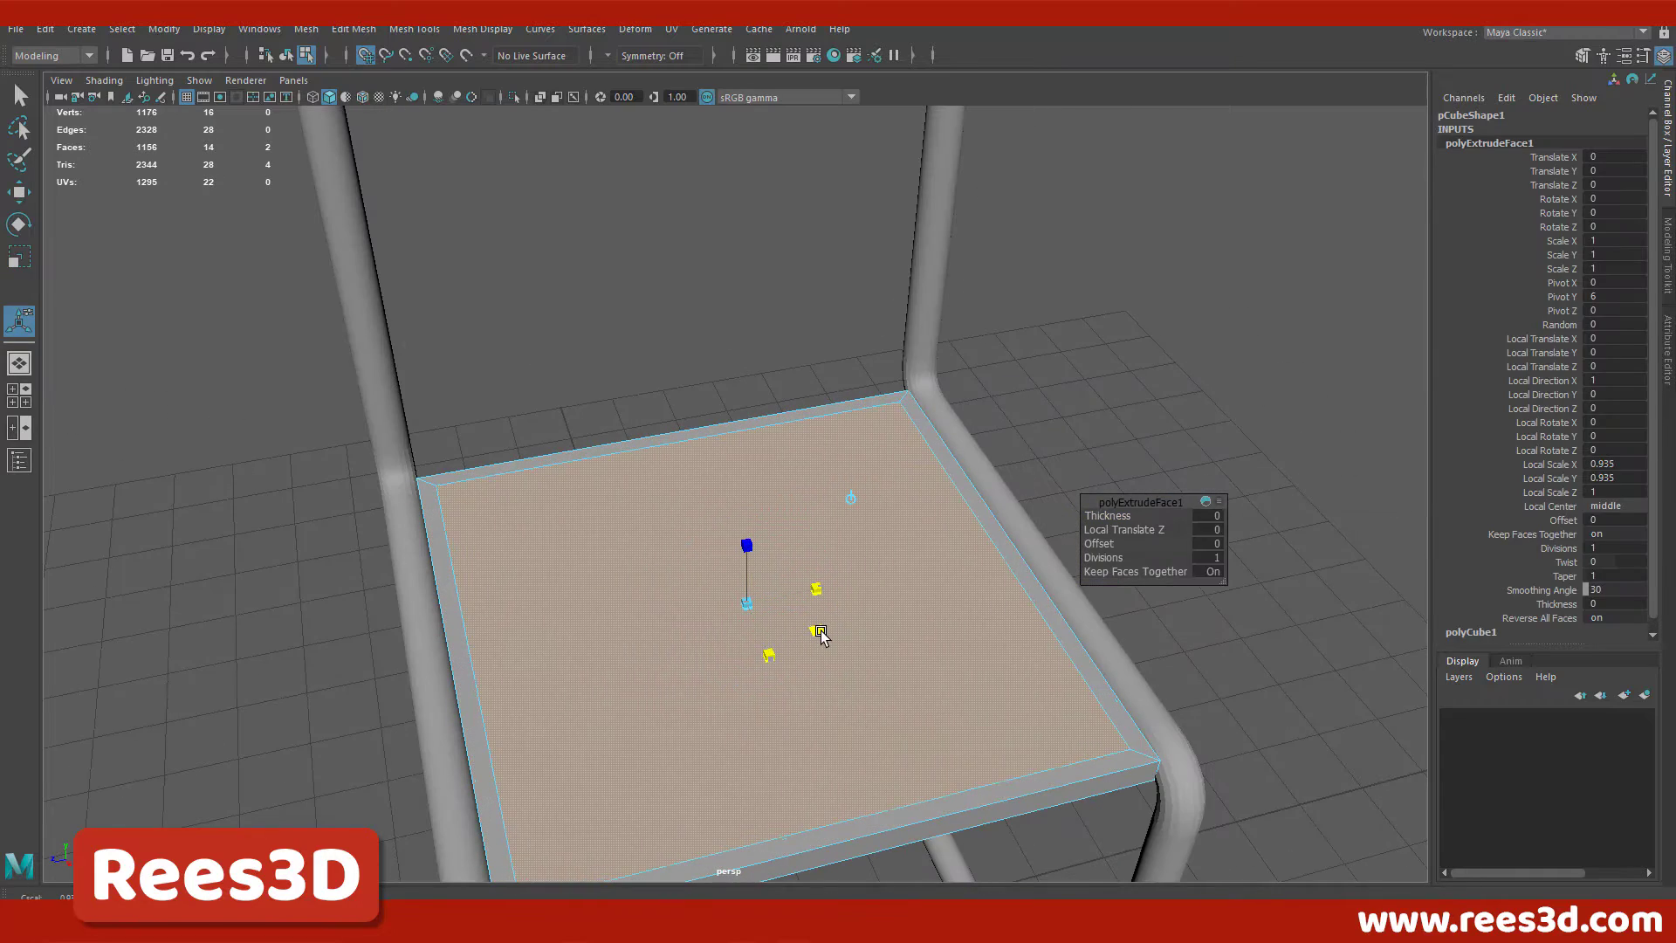
{"action": "mouse_move", "coordinate": [837, 691]}
{"action": "left_mouse_down", "text": "alt"}
{"action": "mouse_move", "coordinate": [876, 647]}
{"action": "mouse_move", "coordinate": [687, 572]}
{"action": "left_mouse_up", "text": "alt"}
{"action": "key", "text": "Delete"}
Step: Bridge the opposite inner edges of the seat border
{"action": "key", "text": "q"}
{"action": "left_click", "coordinate": [590, 546], "text": "shift"}
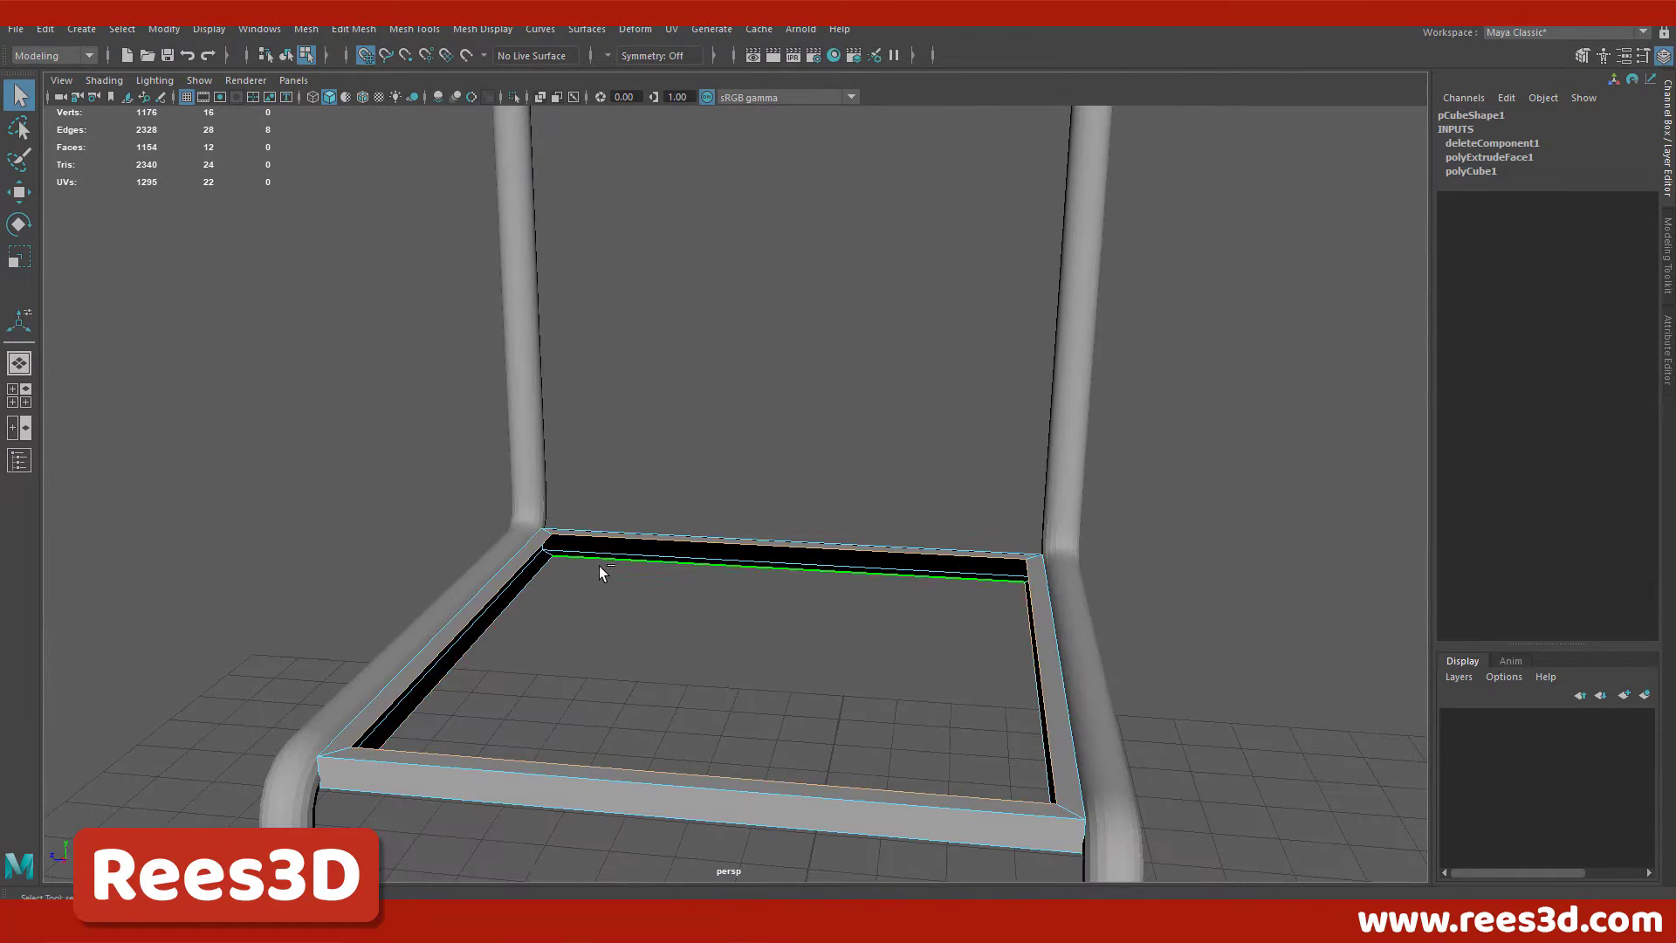
{"action": "right_click_drag", "start_coordinate": [712, 412], "coordinate": [721, 463], "text": "shift"}
{"action": "left_click_drag", "start_coordinate": [678, 655], "coordinate": [507, 443], "text": "alt"}
{"action": "right_click_drag", "start_coordinate": [507, 443], "coordinate": [499, 591]}
Step: Duplicate the seat border, rotate it 90° on Z, and move it to X -3, Y 9
{"action": "left_click", "coordinate": [46, 29]}
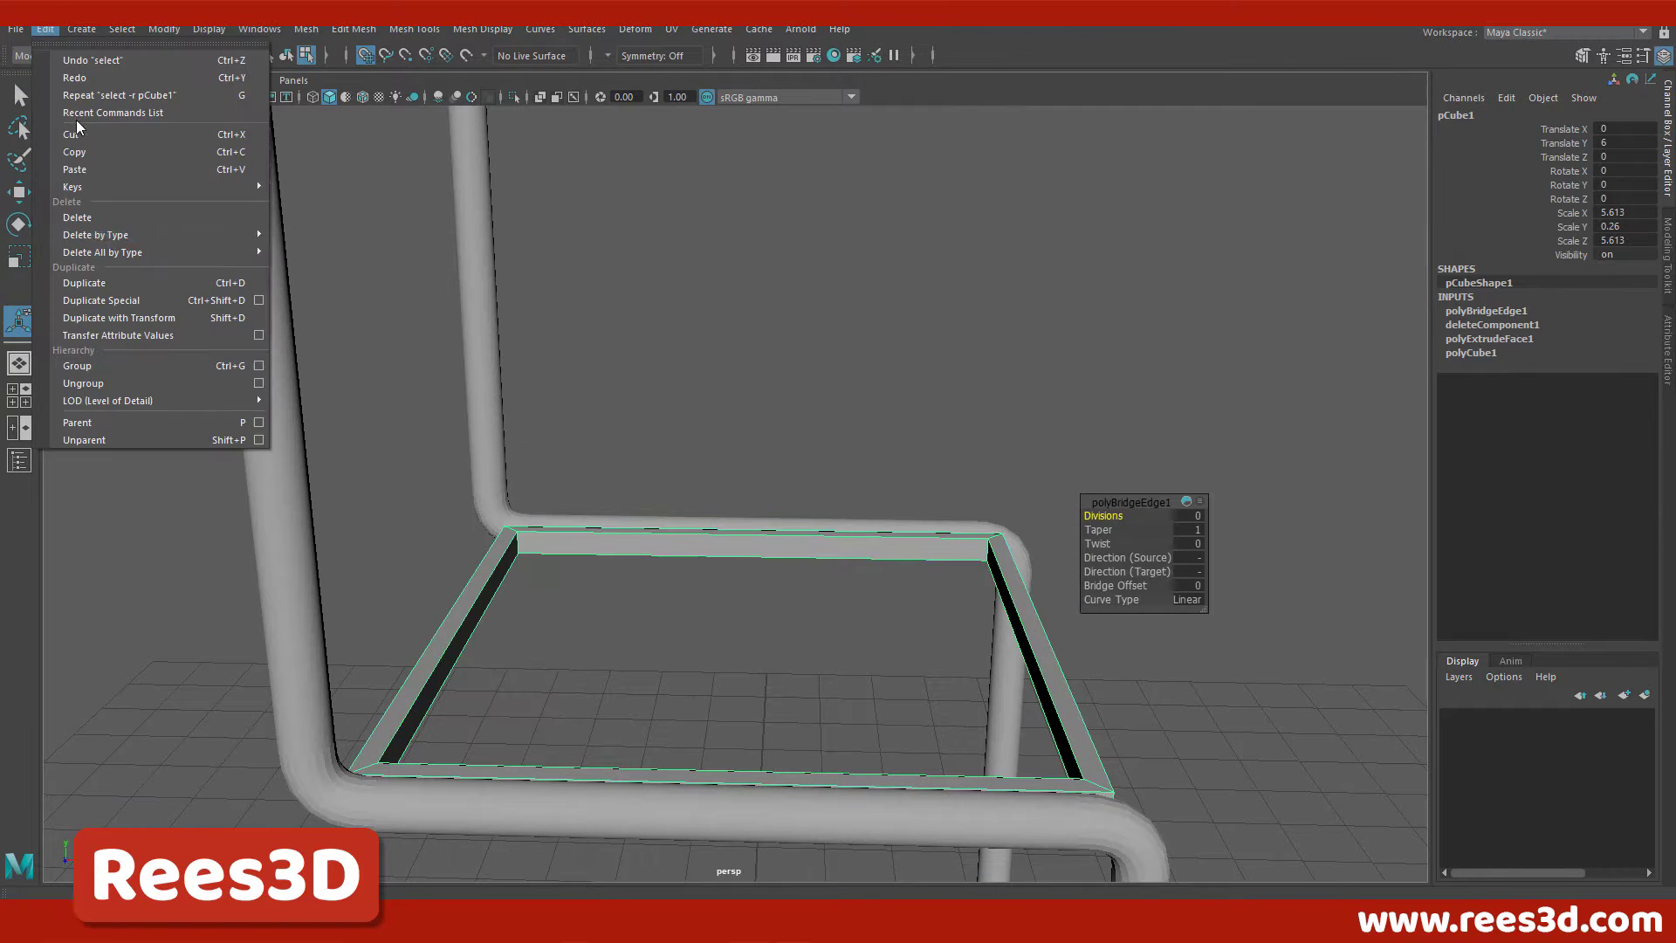
{"action": "left_click", "coordinate": [87, 262]}
{"action": "type", "text": "90"}
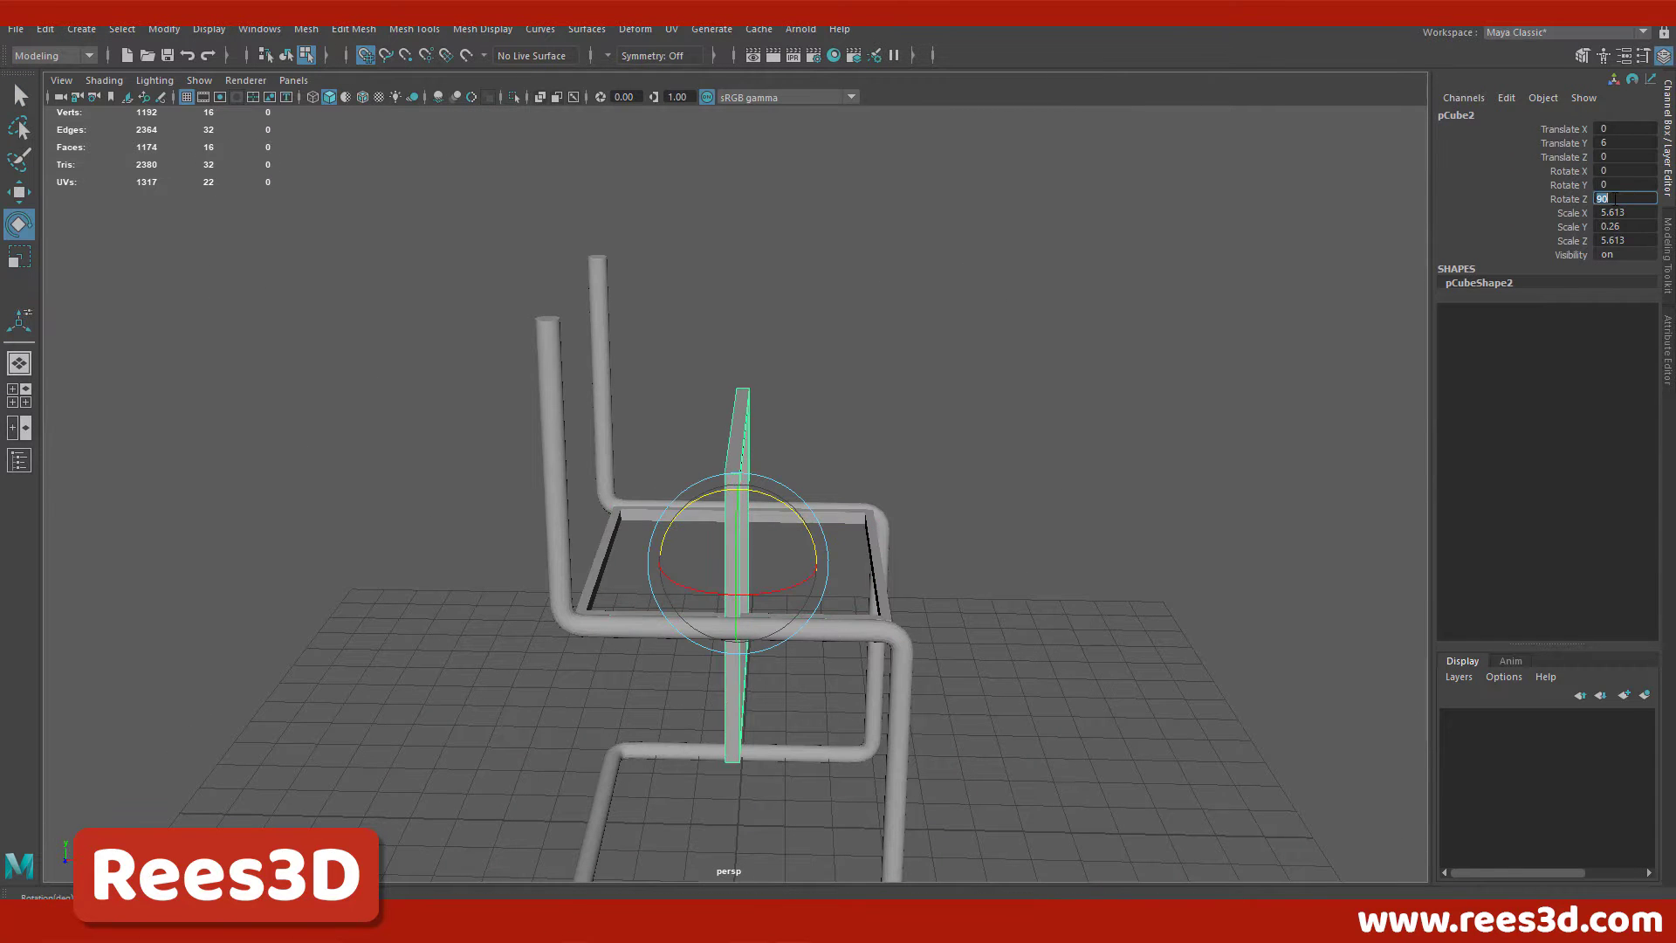
{"action": "left_click", "coordinate": [750, 597]}
{"action": "key", "text": "space"}
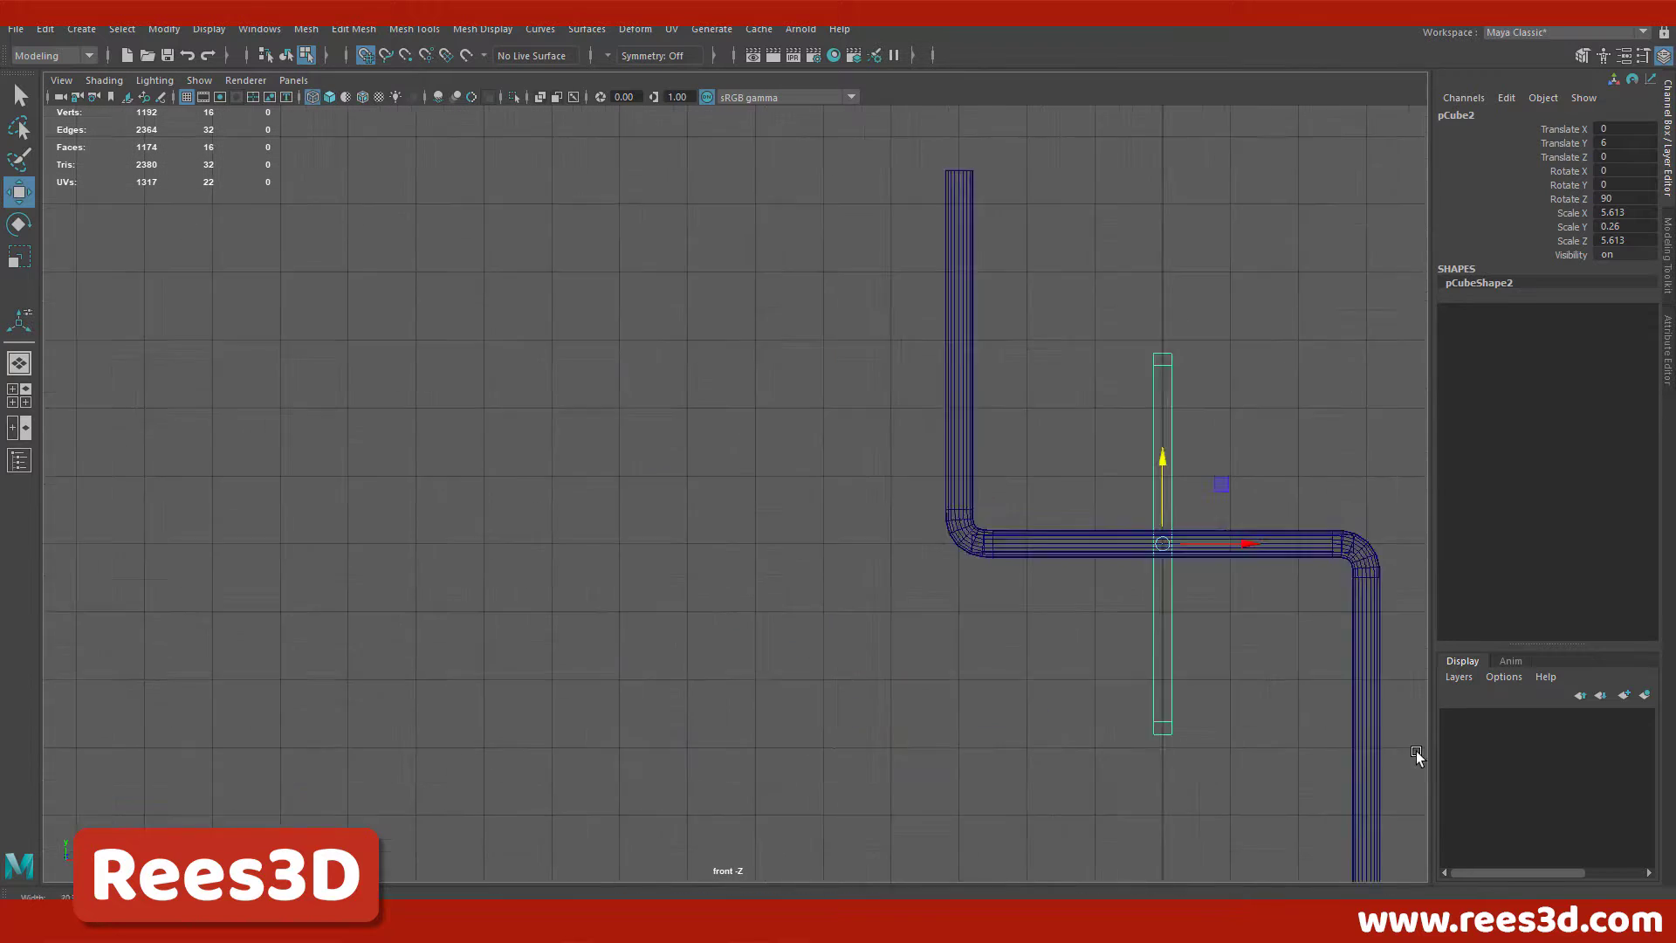
{"action": "left_click_drag", "start_coordinate": [1176, 598], "coordinate": [504, 381]}
Step: Lower the backrest border's top vertices in the side view to fit
{"action": "key", "text": "space"}
{"action": "key", "text": "space"}
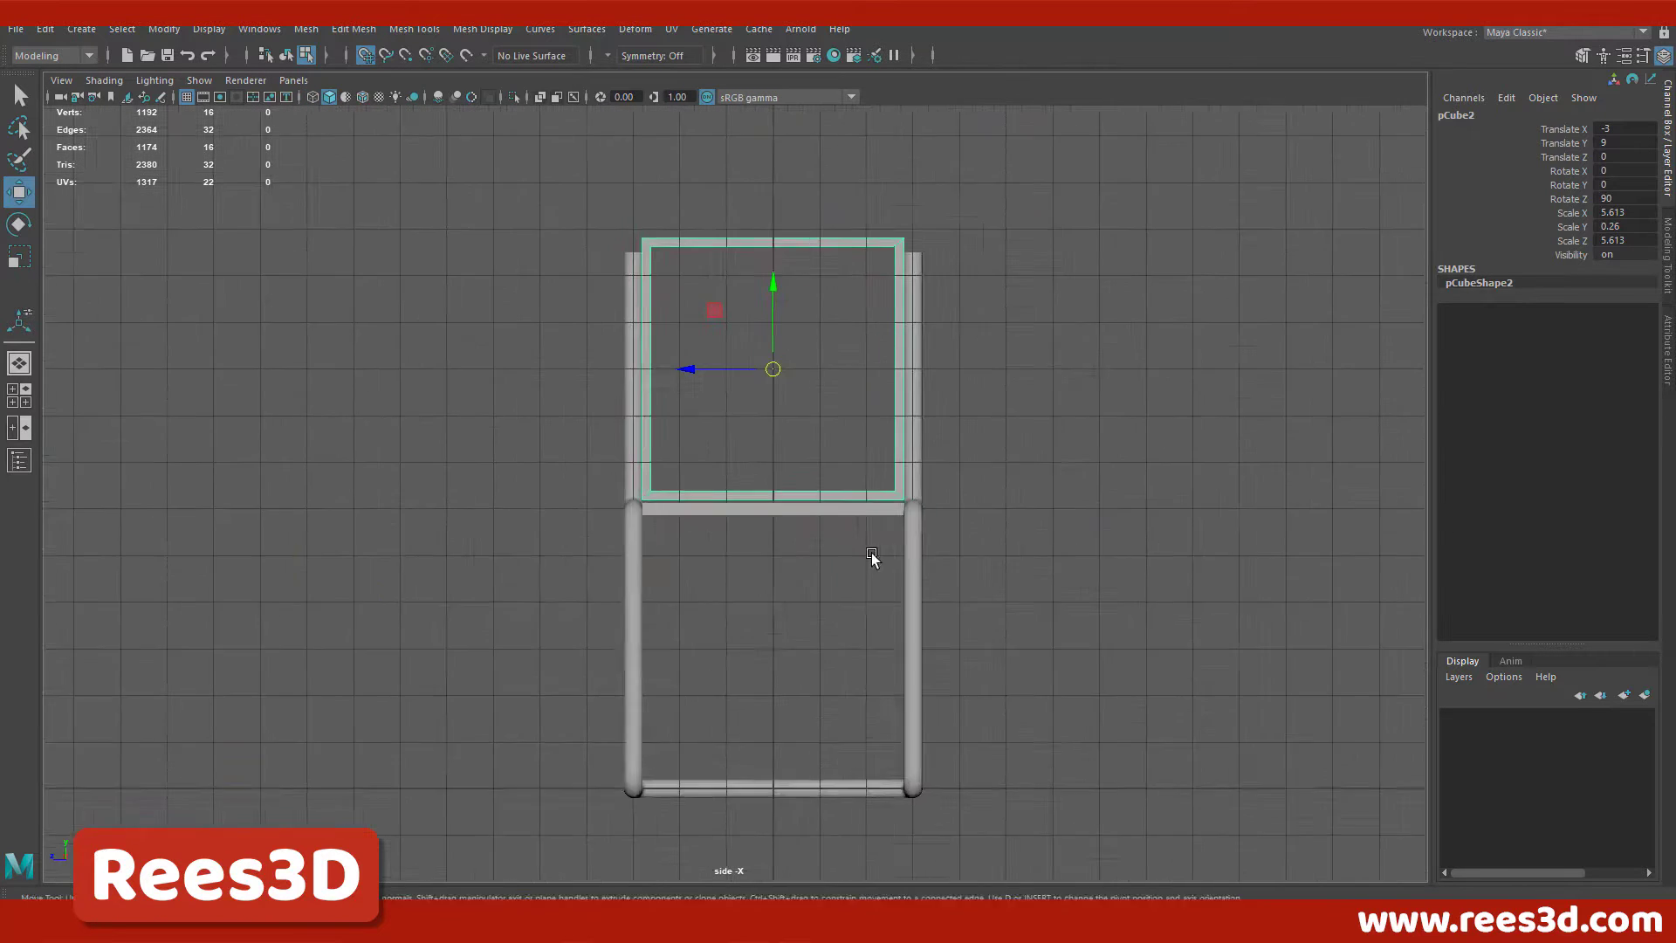
{"action": "scroll", "coordinate": [871, 552], "scroll_direction": "up", "scroll_amount": 3}
{"action": "left_click_drag", "start_coordinate": [262, 209], "coordinate": [1179, 411]}
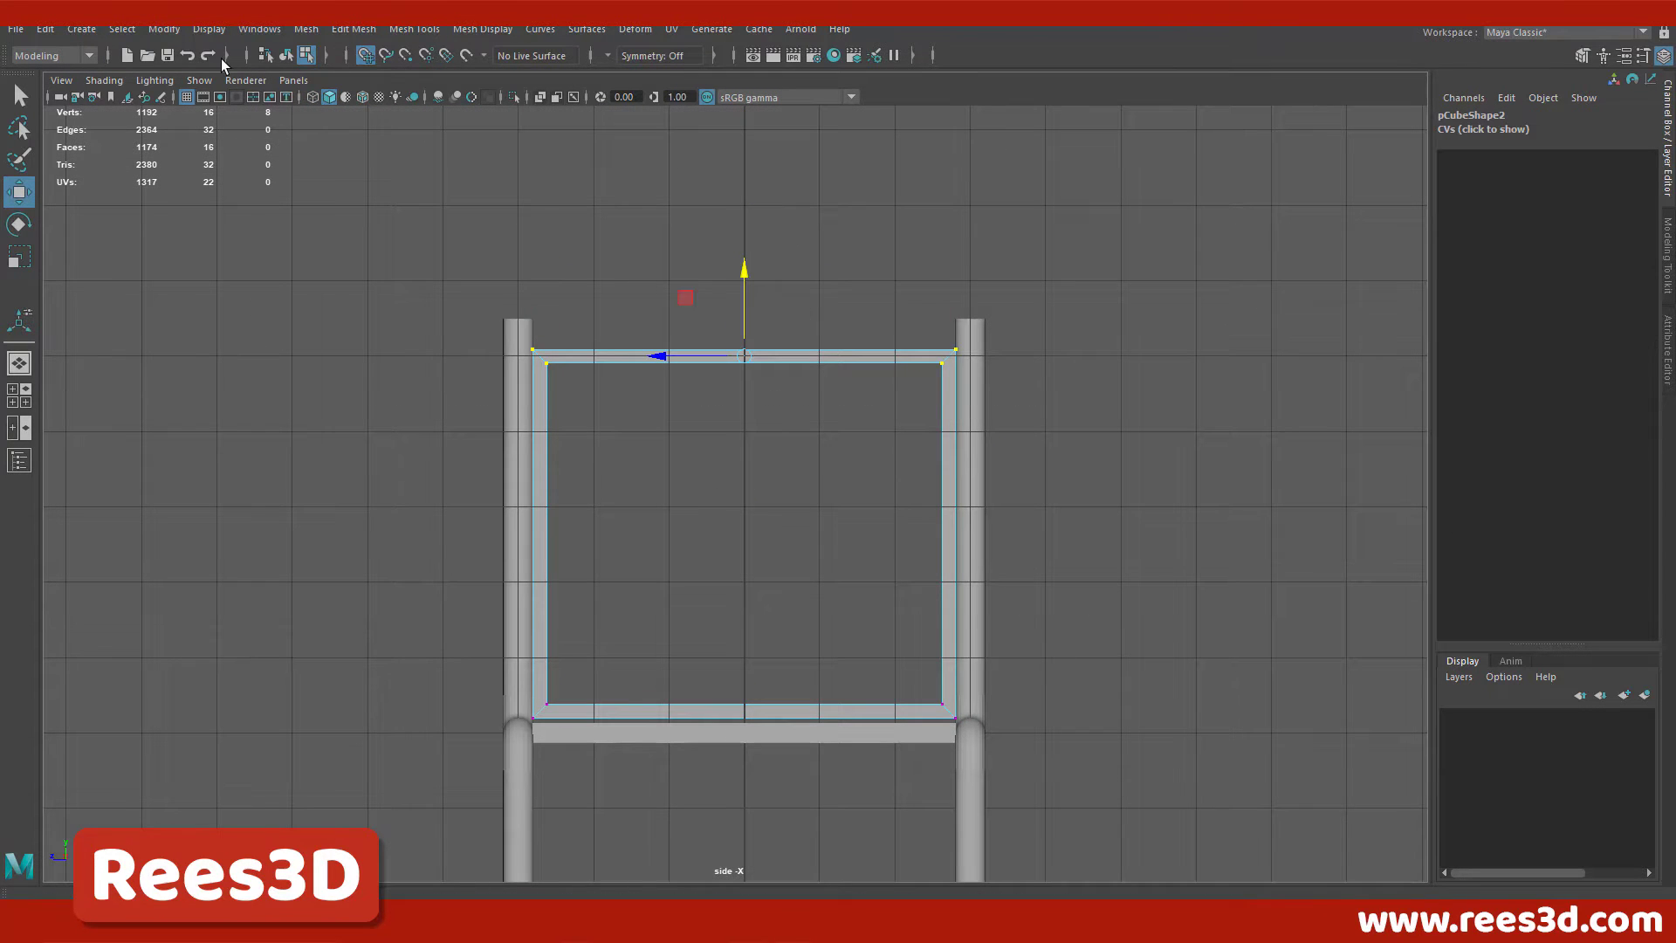
{"action": "key", "text": "F8"}
{"action": "scroll", "coordinate": [558, 262], "scroll_direction": "up", "scroll_amount": 3}
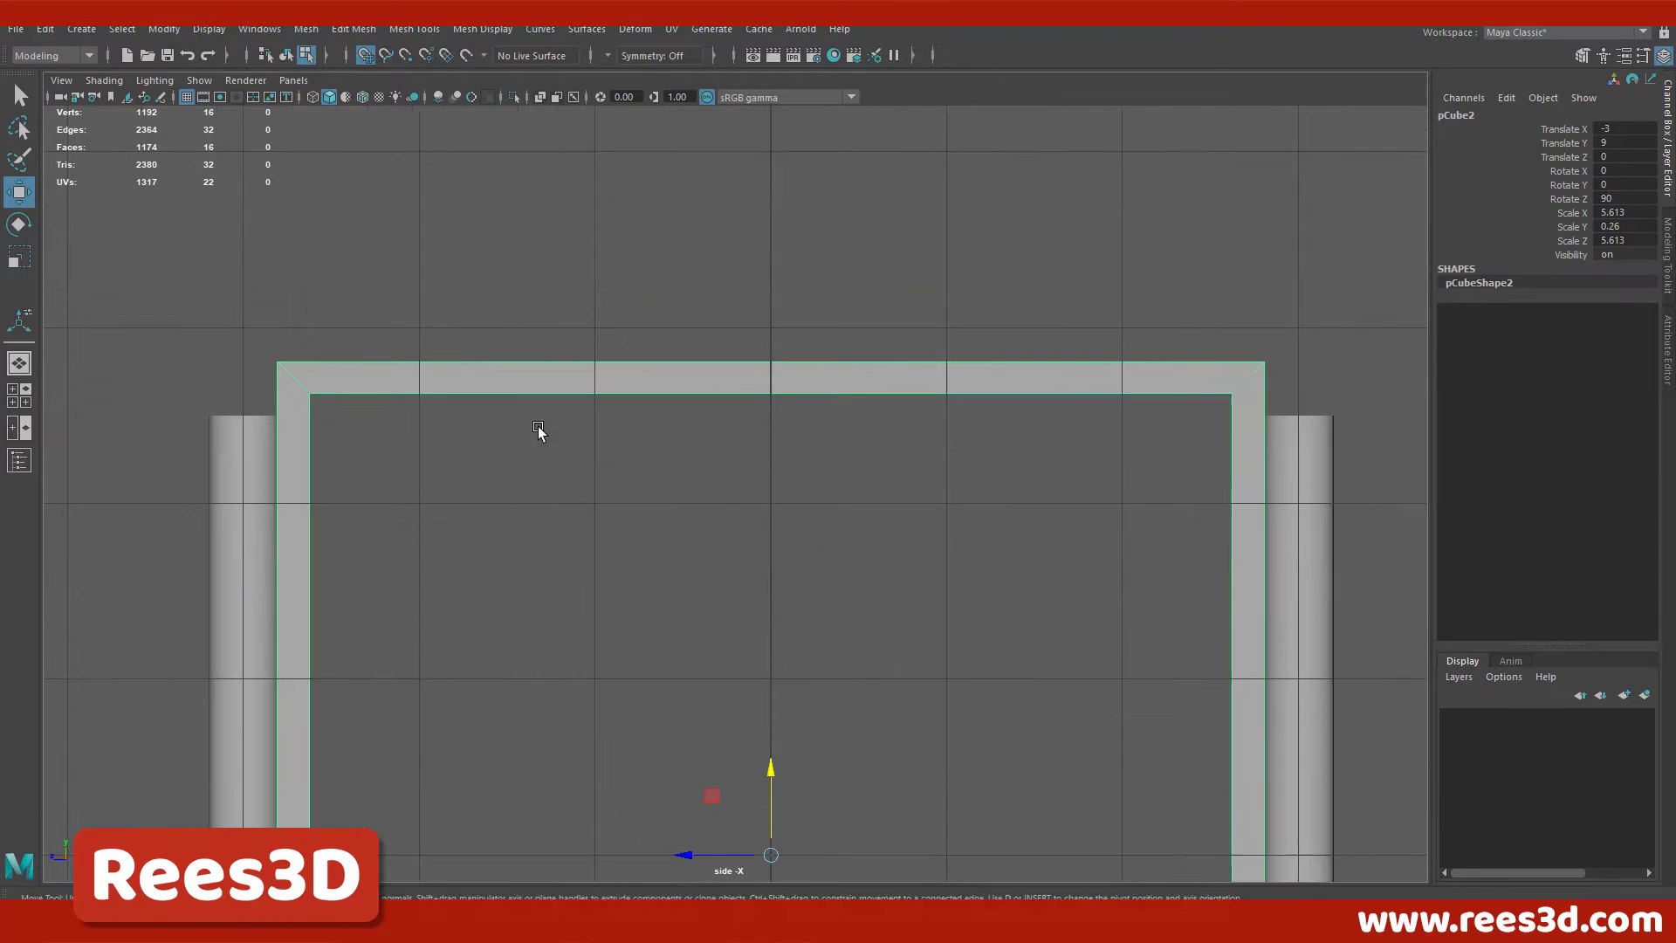
{"action": "left_click", "coordinate": [541, 429]}
{"action": "left_click_drag", "start_coordinate": [784, 304], "coordinate": [887, 467]}
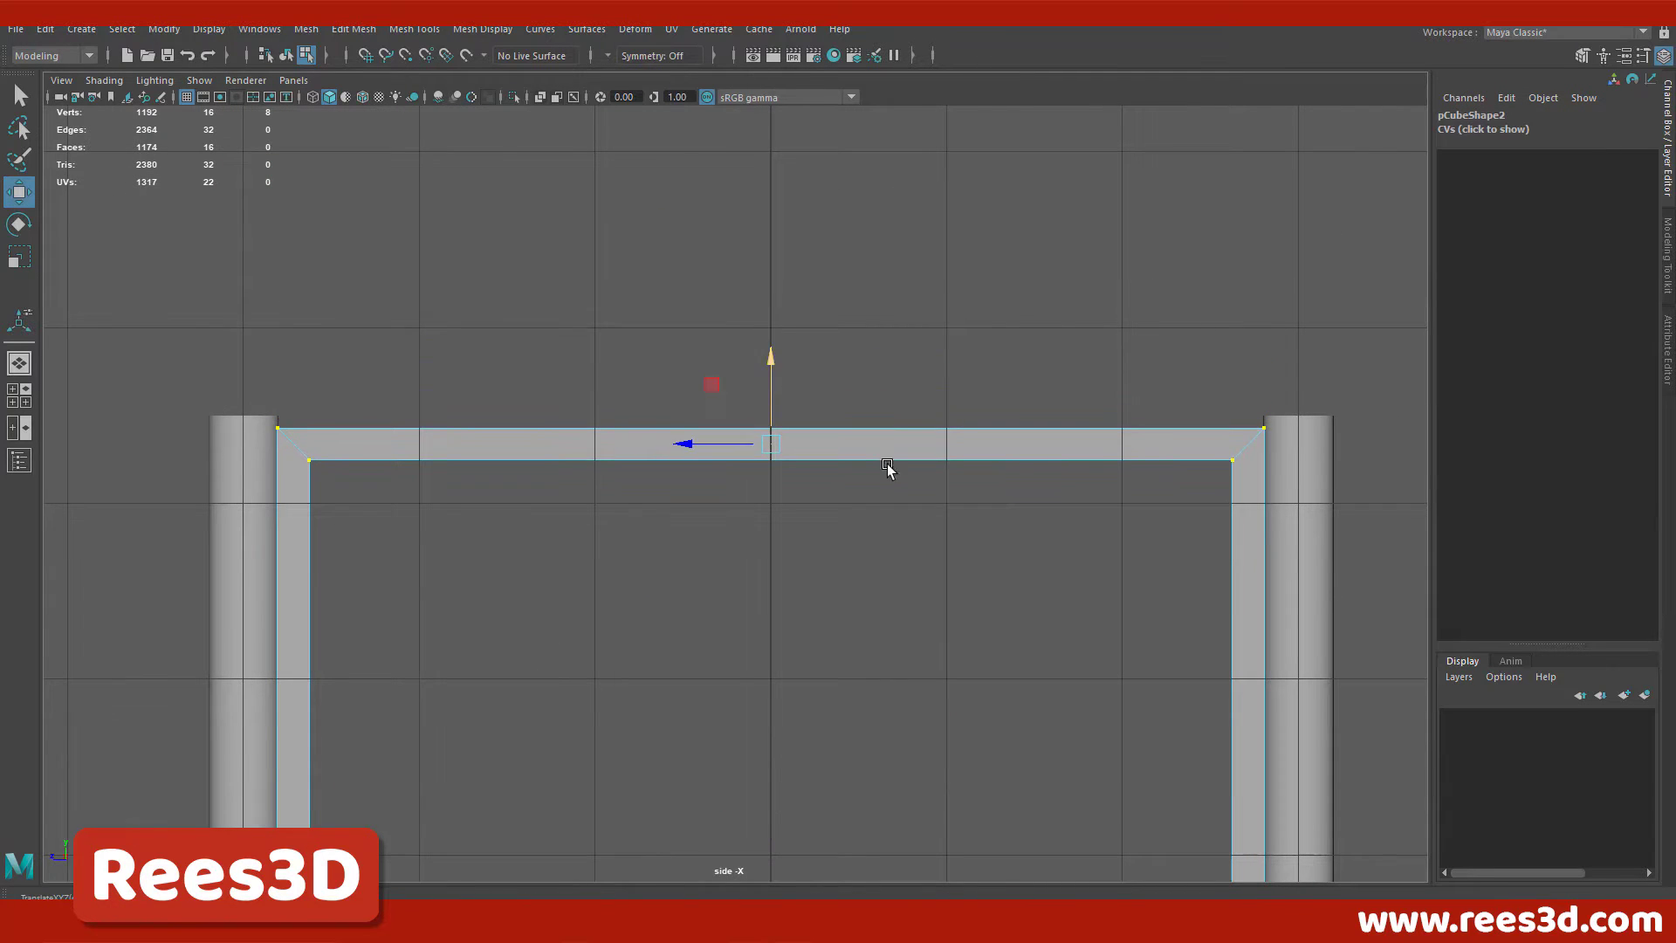
Step: Select the open top faces of both back posts
{"action": "key", "text": "space"}
{"action": "key", "text": "space"}
{"action": "left_click_drag", "start_coordinate": [520, 479], "coordinate": [1056, 444], "text": "alt"}
{"action": "right_click_drag", "start_coordinate": [1056, 443], "coordinate": [1052, 552]}
Step: Extrude the back post tops three times with insets to round them off
{"action": "key", "text": "ctrl+e"}
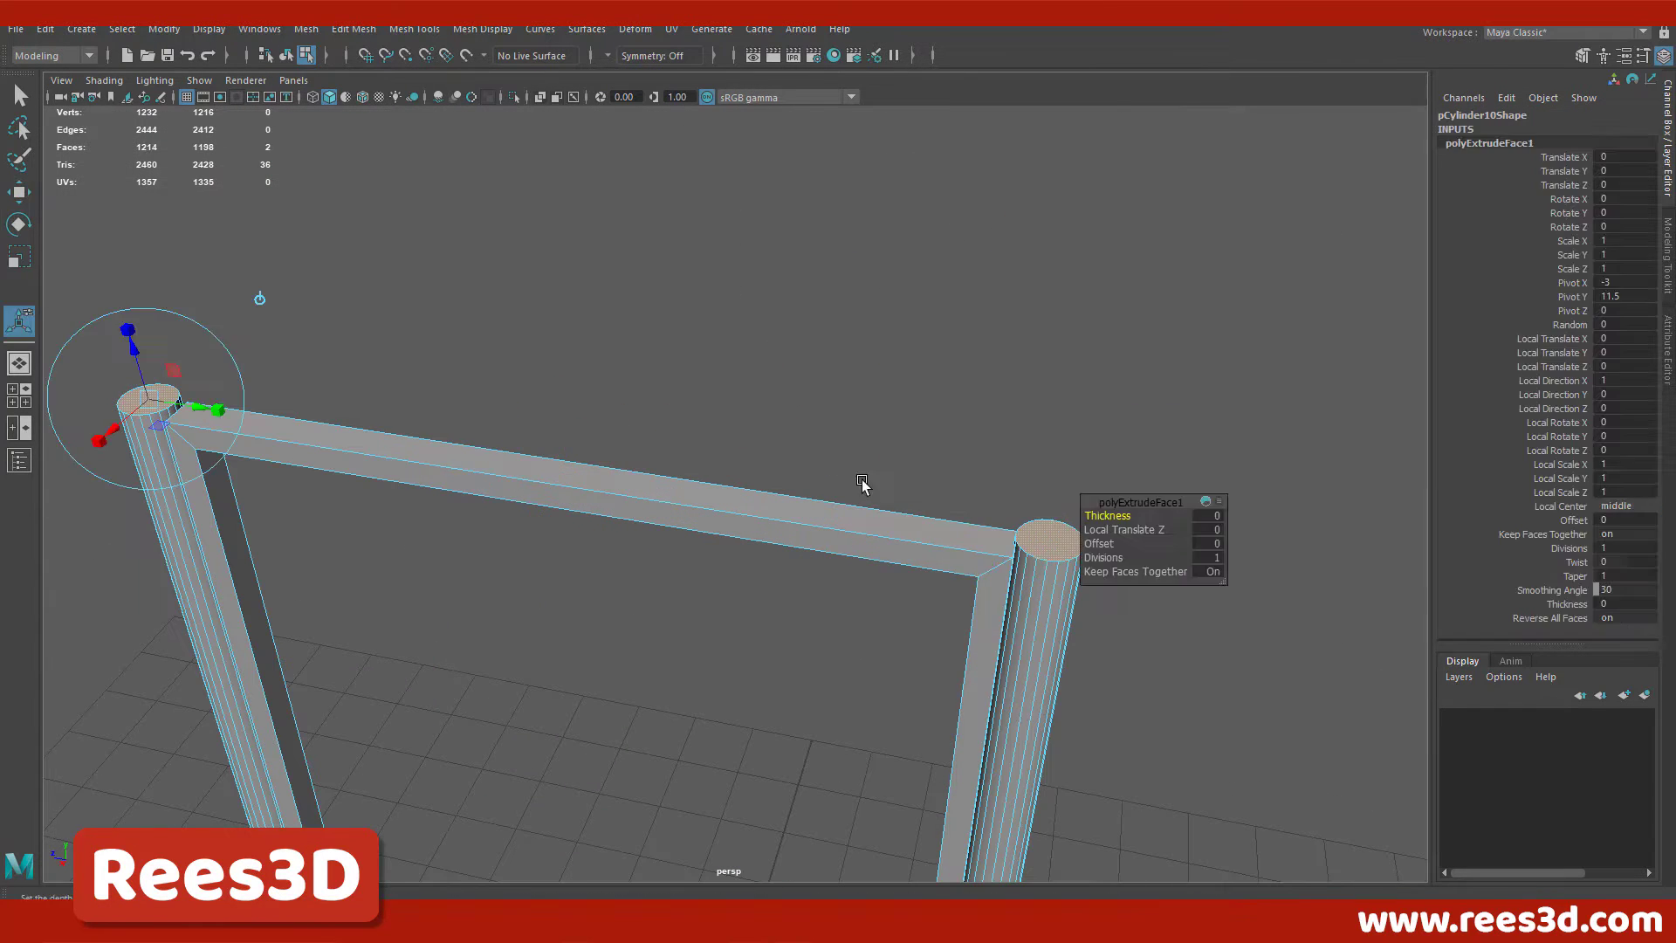
{"action": "right_click_drag", "start_coordinate": [463, 362], "coordinate": [460, 410], "text": "shift"}
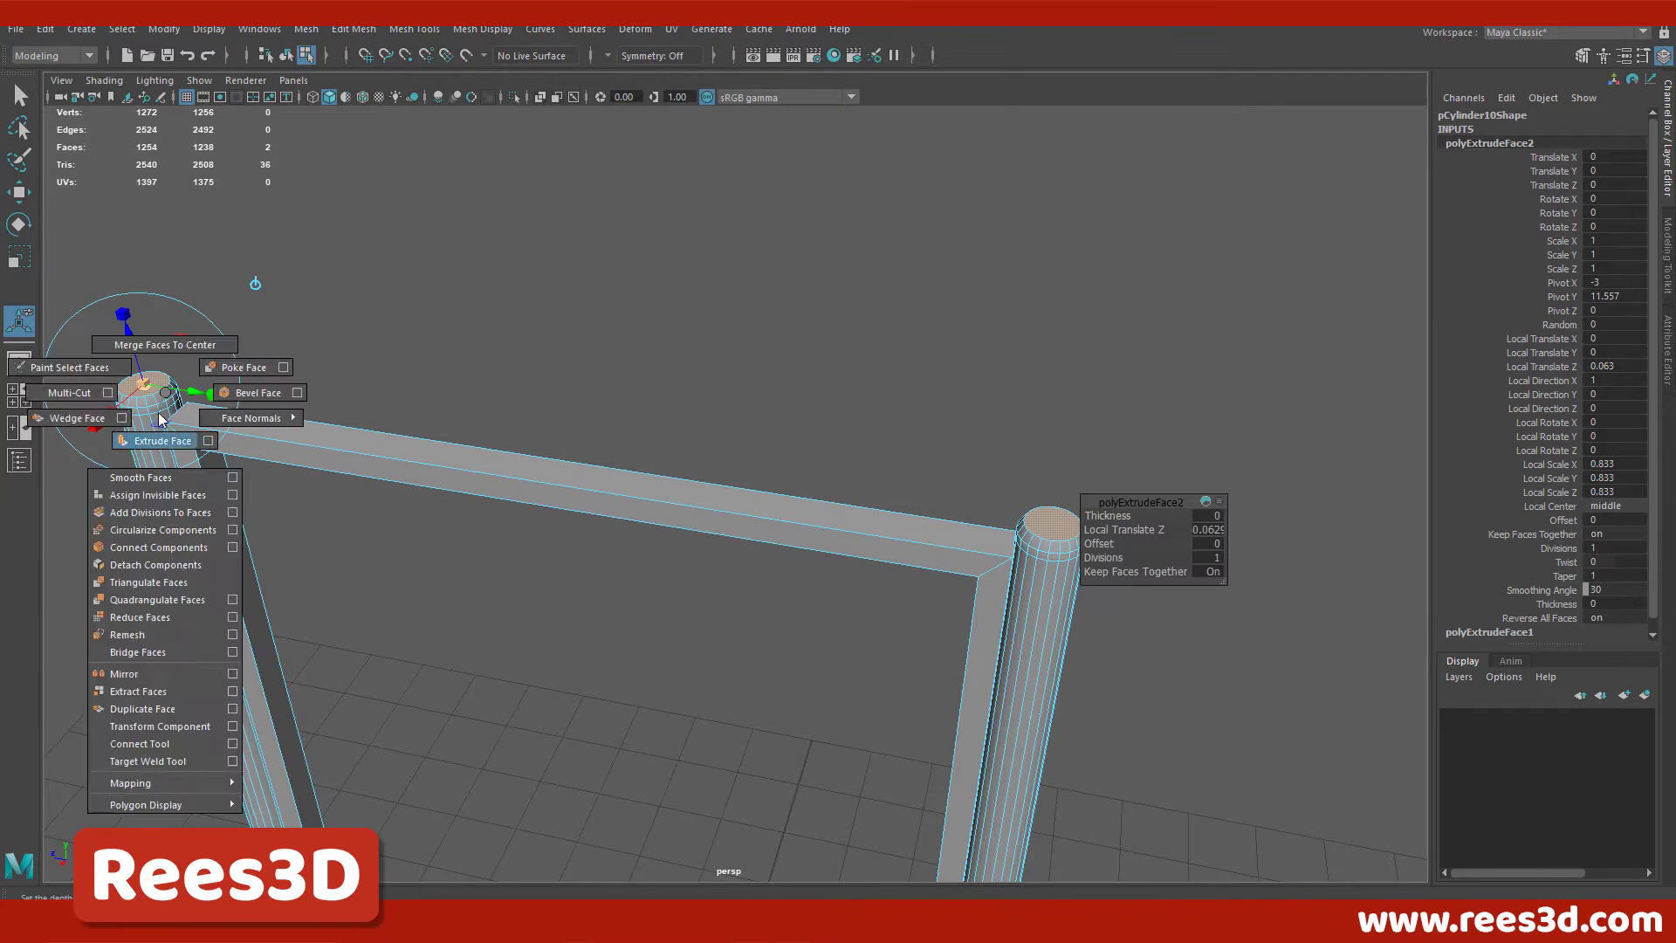
{"action": "right_click_drag", "start_coordinate": [135, 388], "coordinate": [133, 348], "text": "shift"}
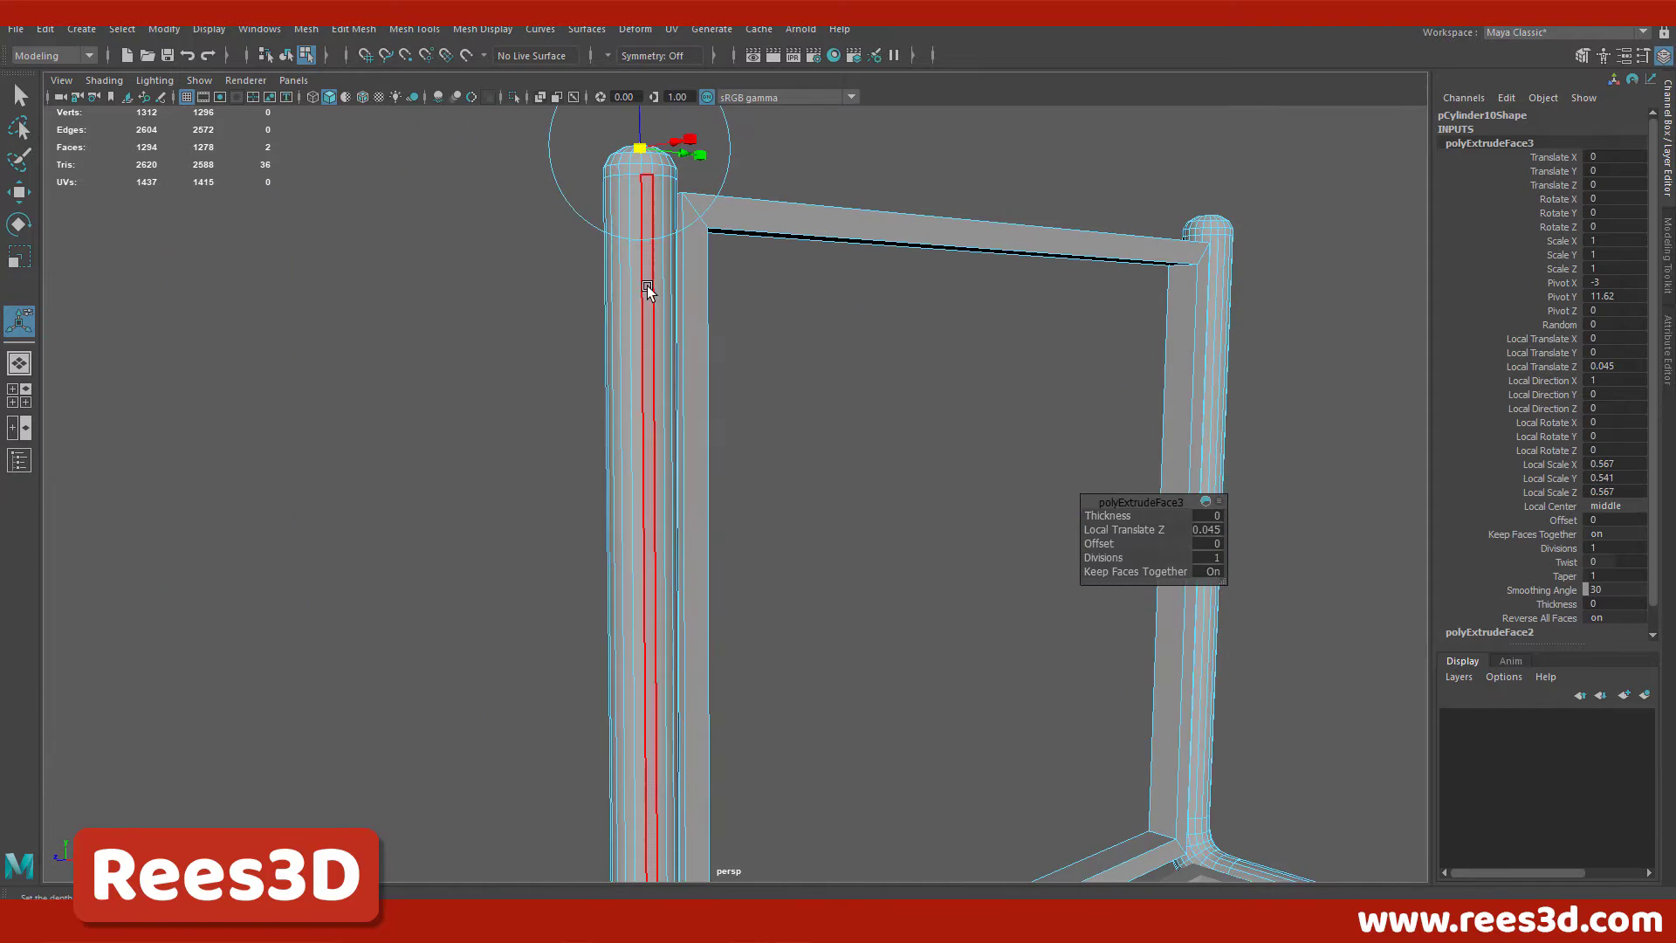
{"action": "left_click", "coordinate": [523, 498]}
{"action": "left_click_drag", "start_coordinate": [677, 562], "coordinate": [576, 489], "text": "alt"}
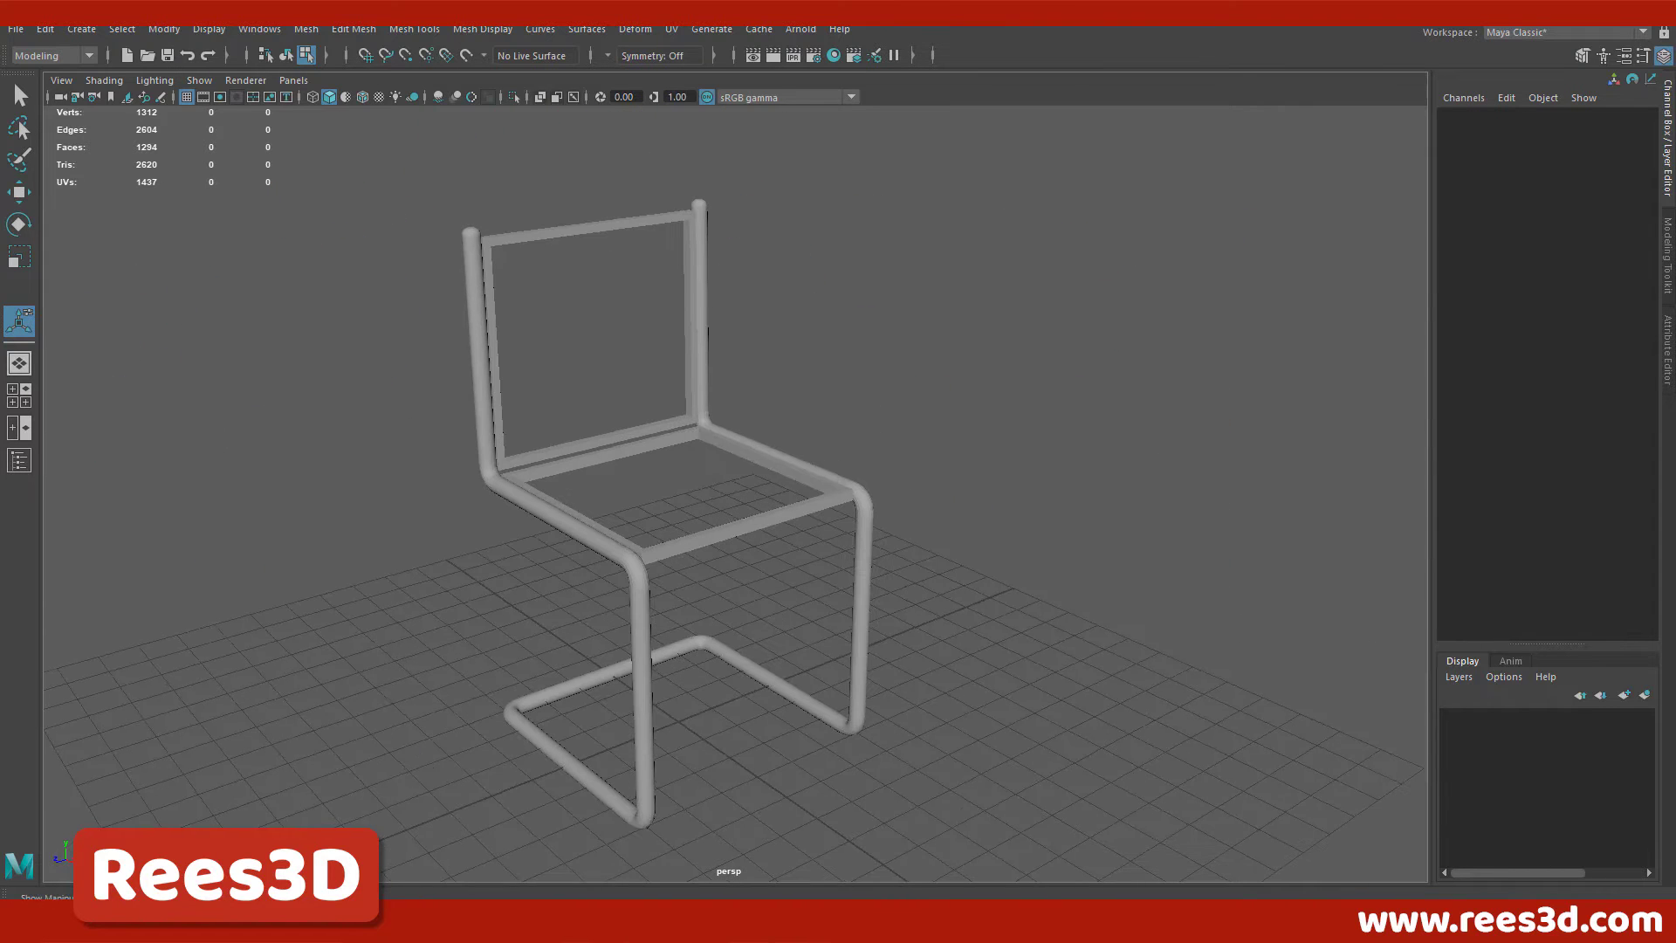
{"action": "left_click", "coordinate": [82, 29]}
{"action": "mouse_move", "coordinate": [134, 91]}
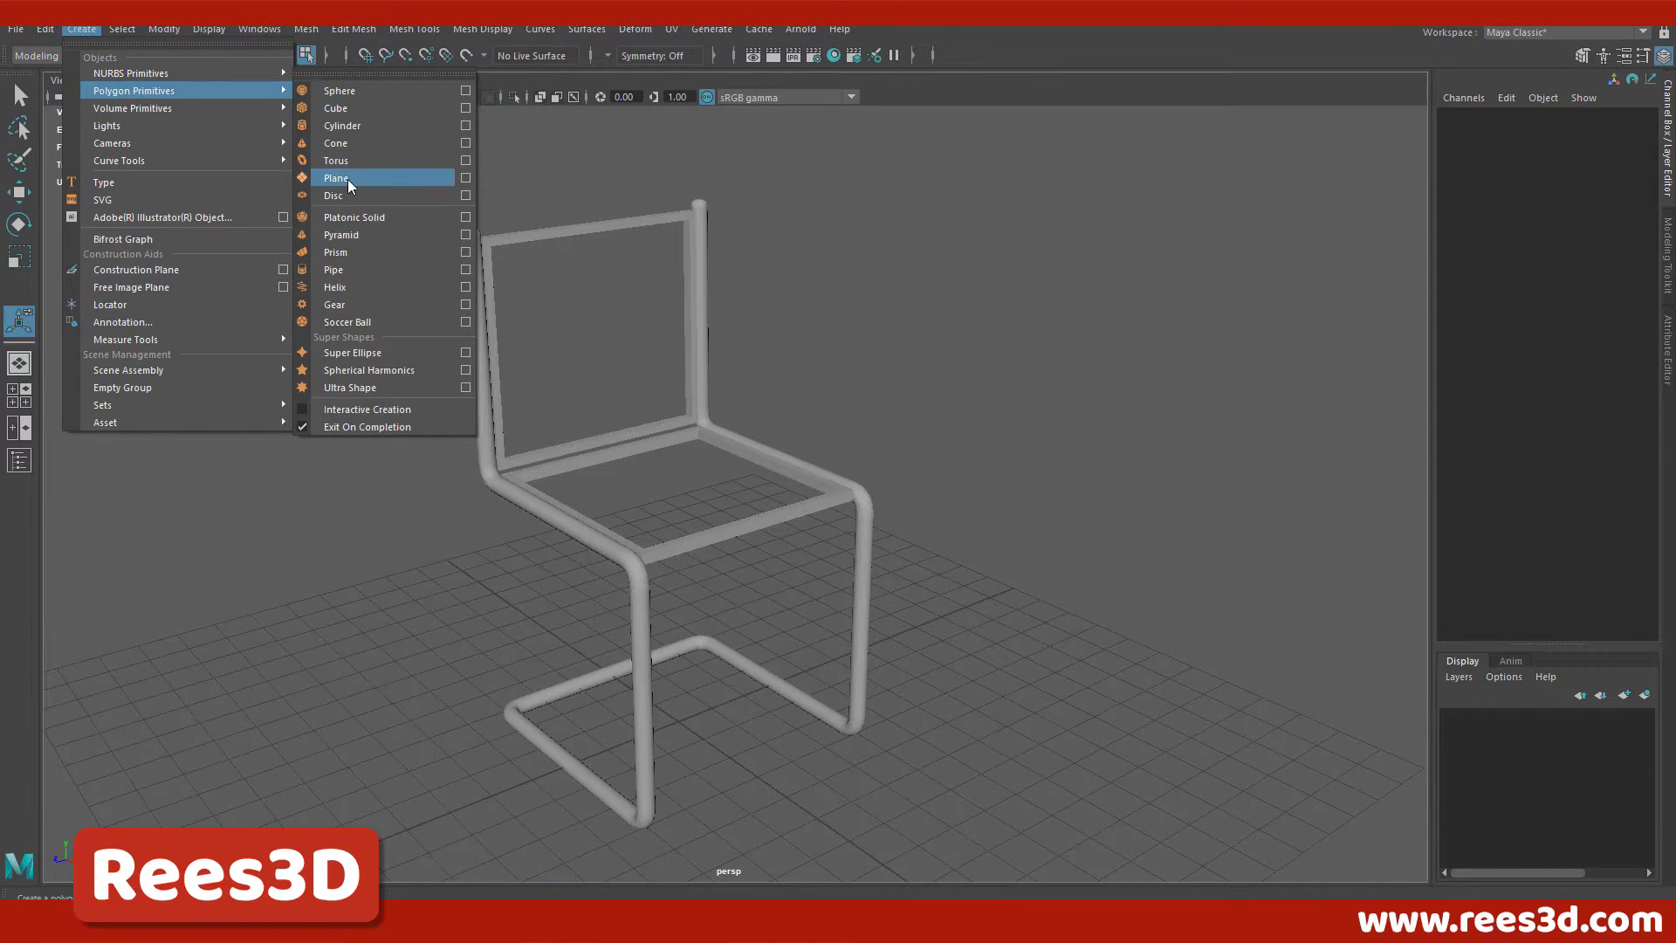
Step: Create a polygon plane scaled 5.375 to fill the seat frame, discarding a tilted duplicate
{"action": "left_click", "coordinate": [347, 179]}
{"action": "key", "text": "space"}
{"action": "key", "text": "space"}
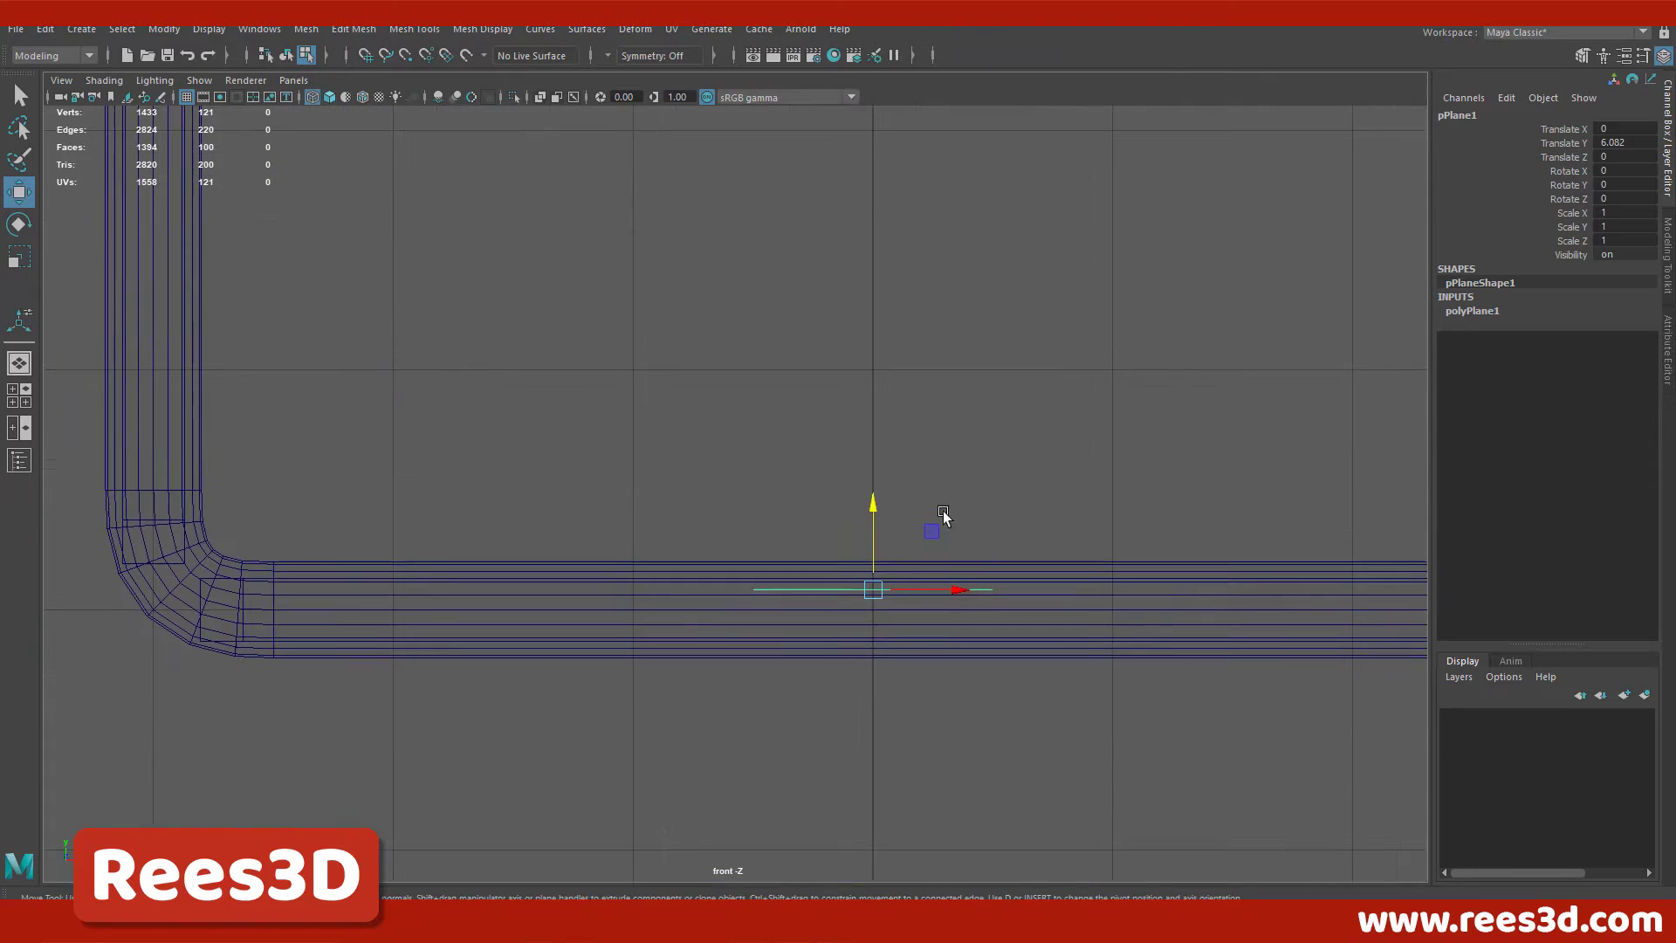
{"action": "key", "text": "space"}
{"action": "key", "text": "space"}
{"action": "scroll", "coordinate": [838, 541], "scroll_direction": "down", "scroll_amount": 3}
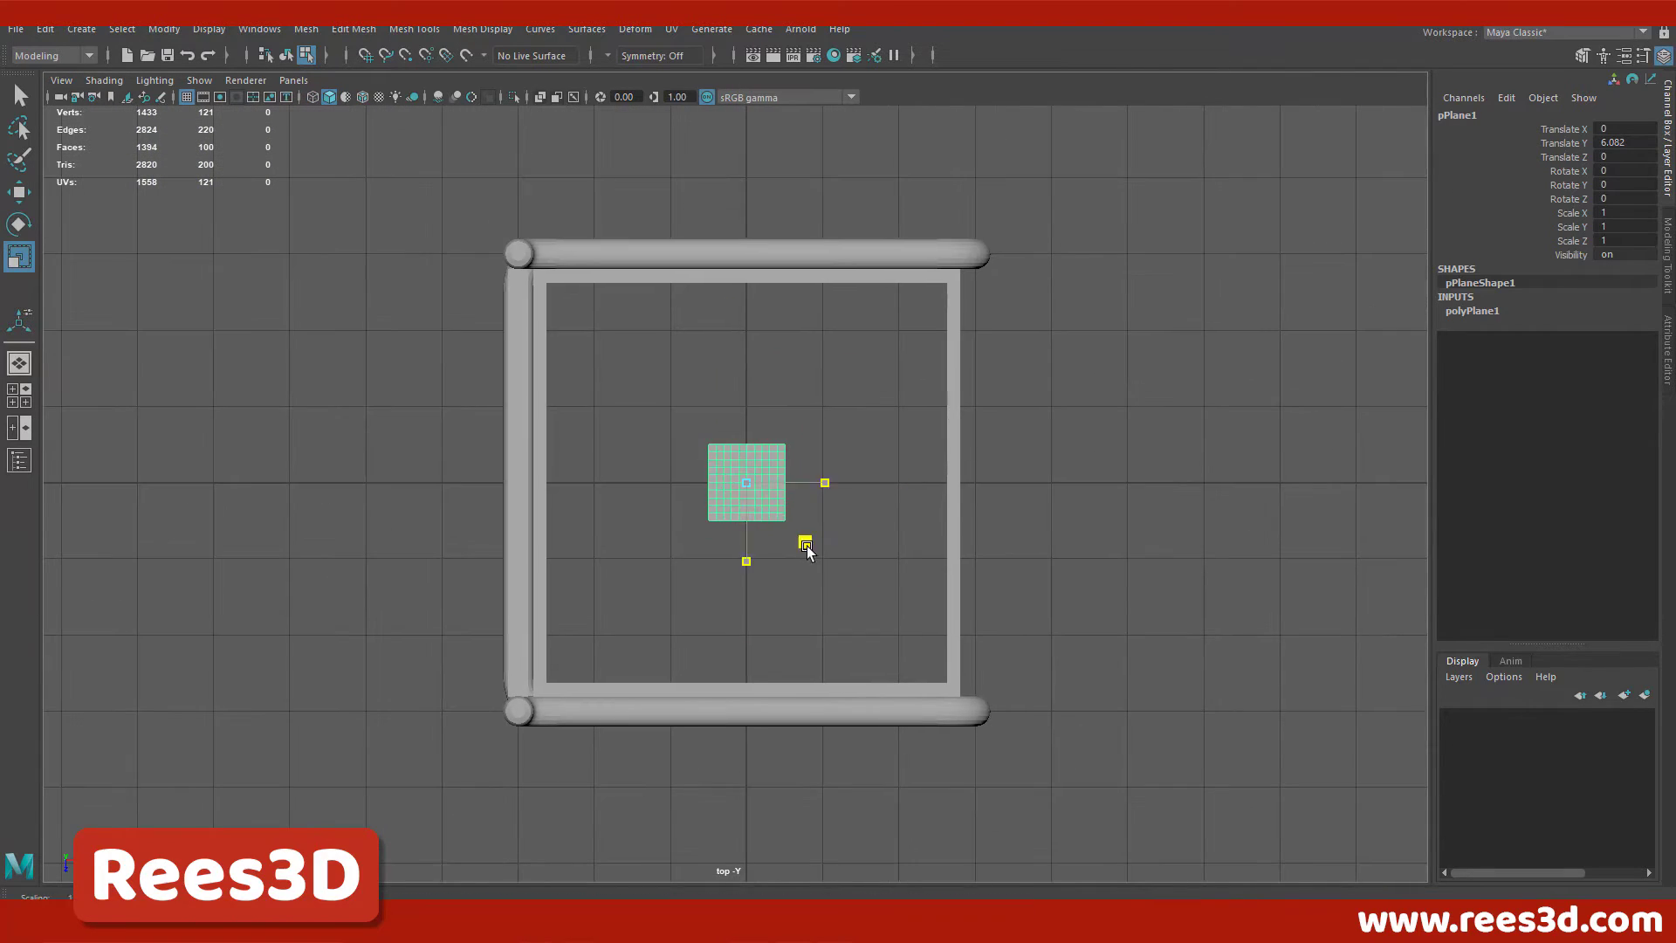
{"action": "left_click_drag", "start_coordinate": [805, 543], "coordinate": [903, 653]}
{"action": "key", "text": "ctrl+d"}
{"action": "key", "text": "space"}
{"action": "key", "text": "space"}
{"action": "scroll", "coordinate": [763, 285], "scroll_direction": "down", "scroll_amount": 5}
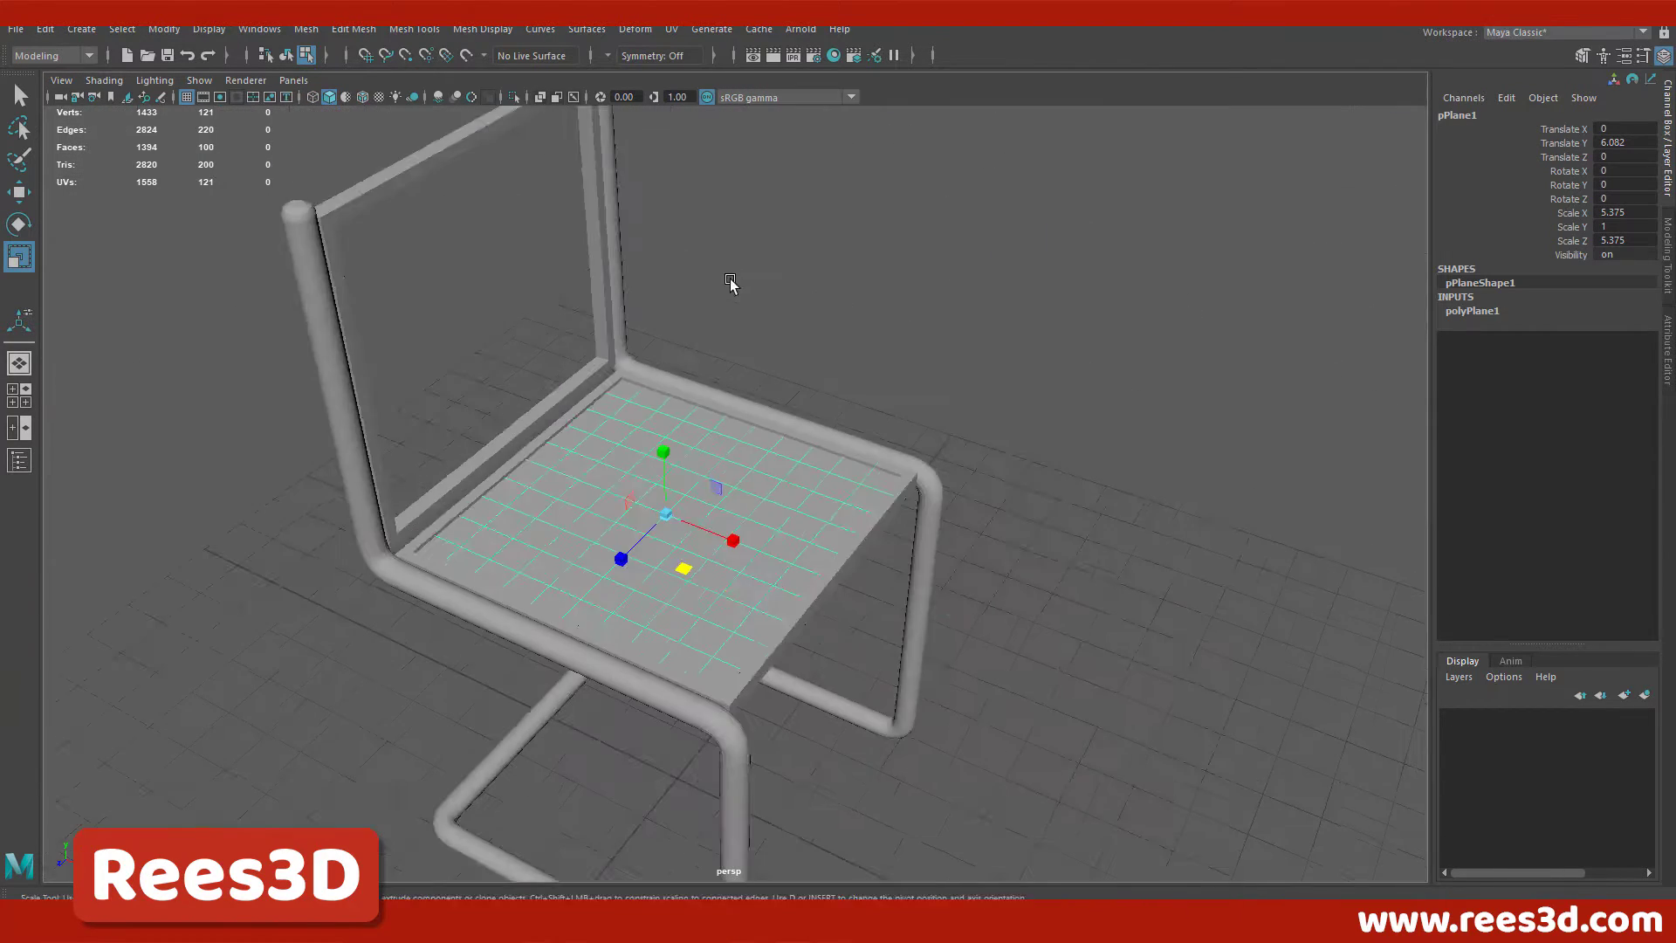
{"action": "key", "text": "e"}
{"action": "left_click_drag", "start_coordinate": [838, 515], "coordinate": [877, 613]}
{"action": "key", "text": "Delete"}
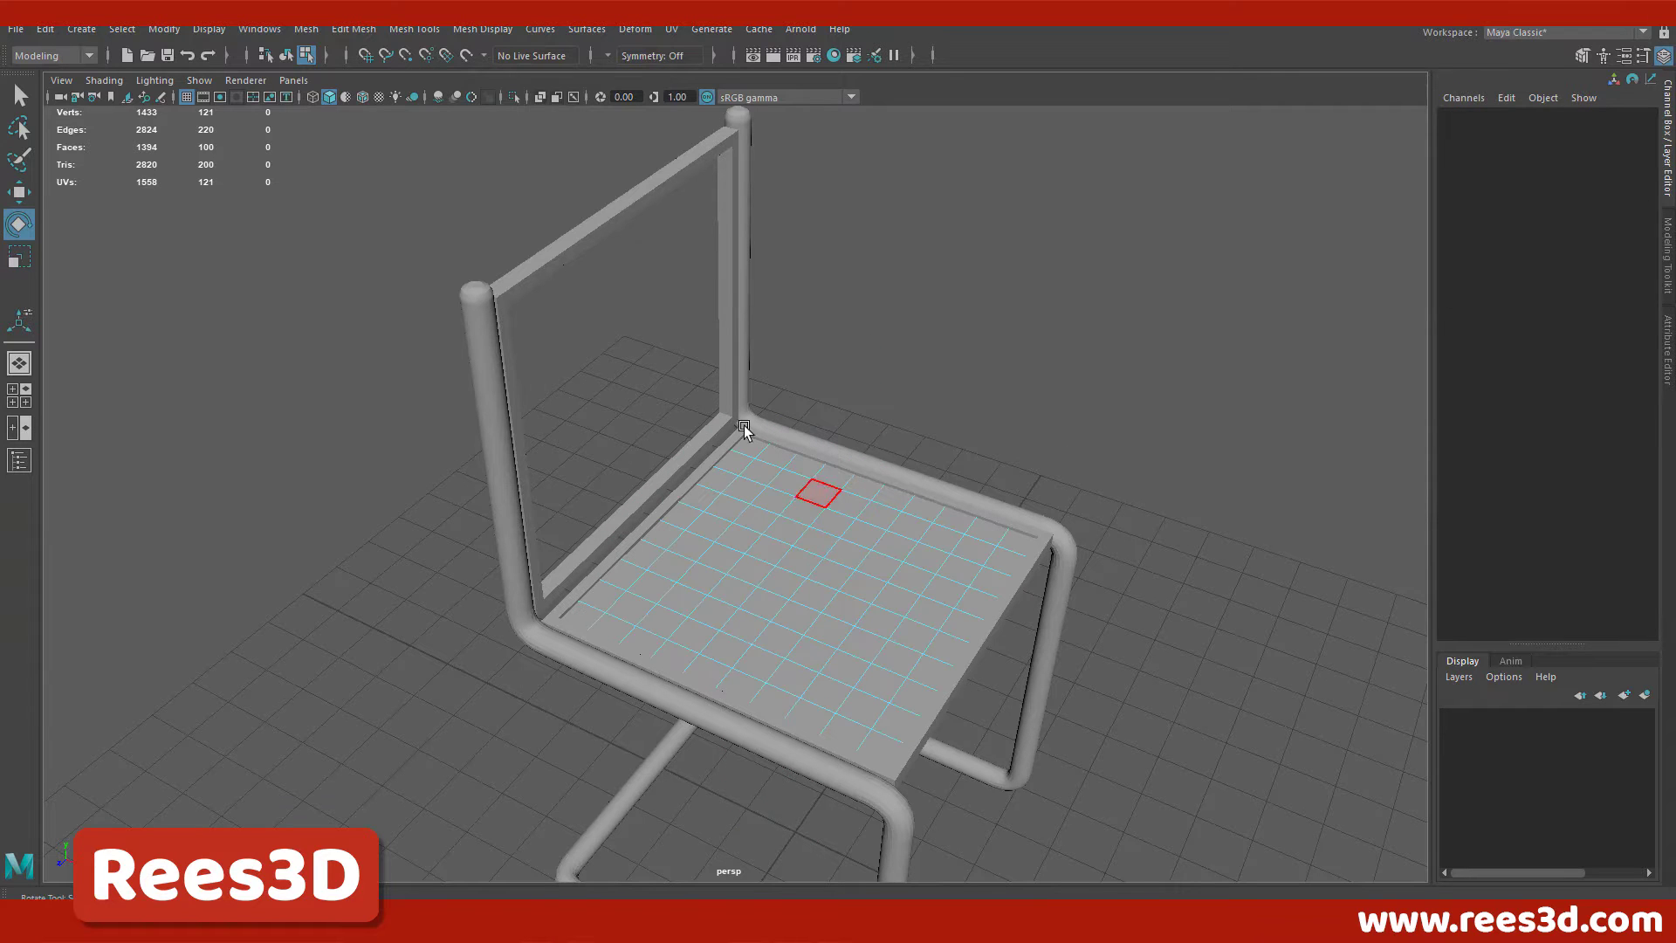
Step: Assign a new Blinn material to the seat plane and connect a File texture to Color
{"action": "left_click", "coordinate": [803, 485]}
{"action": "right_click_drag", "start_coordinate": [859, 443], "coordinate": [989, 794]}
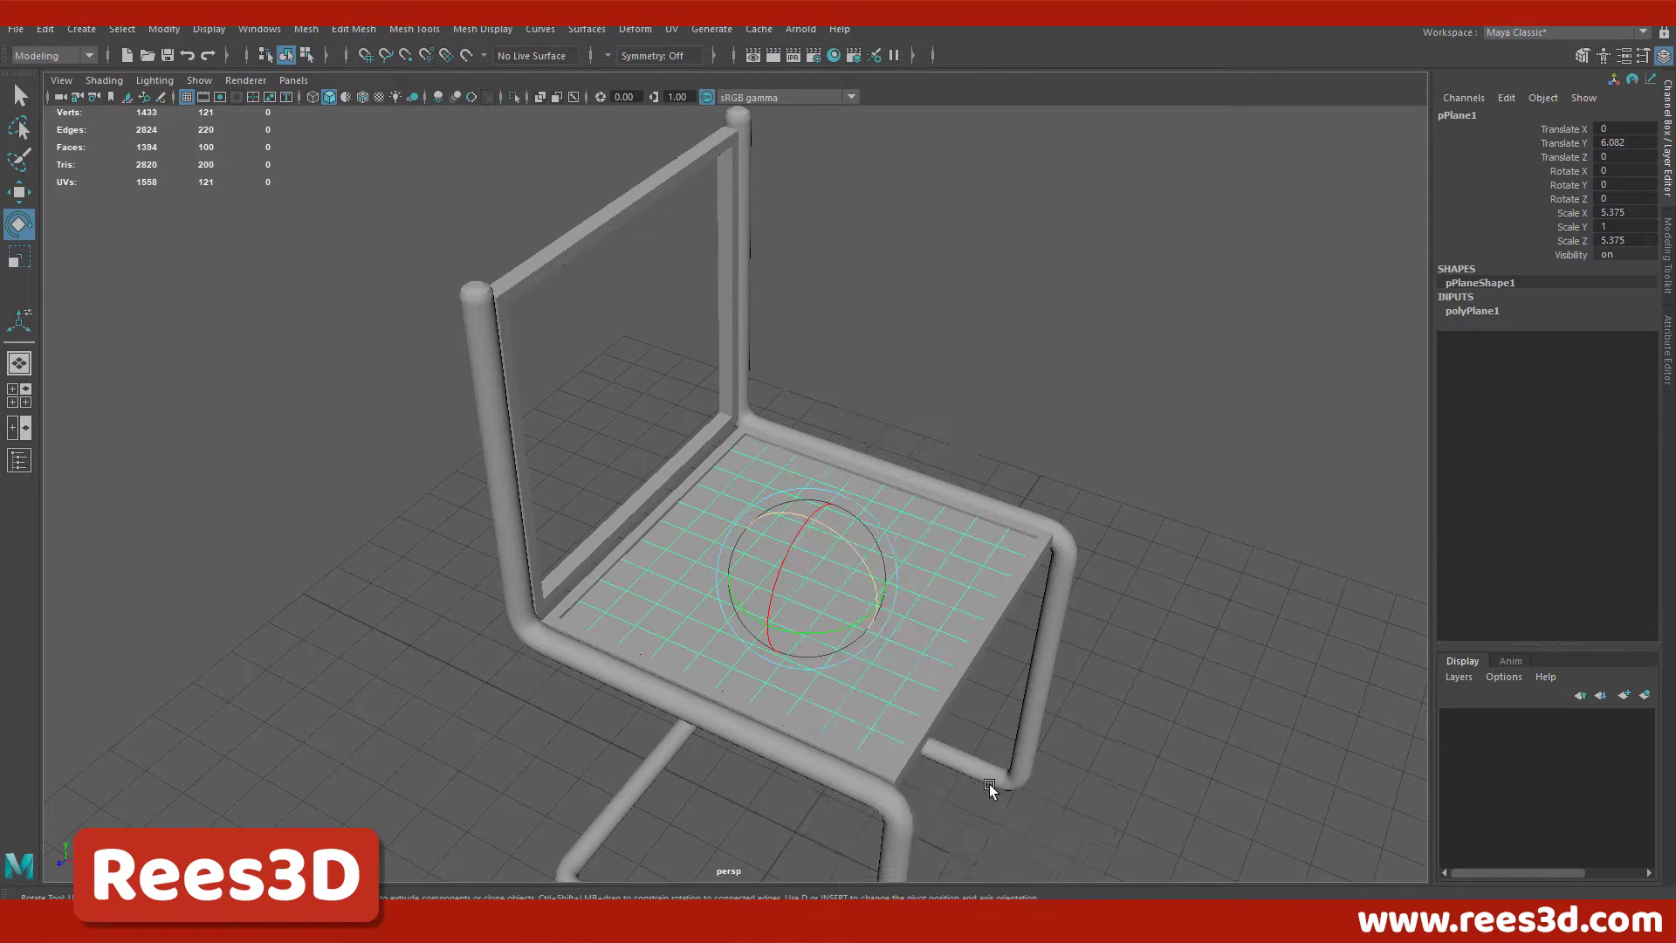
{"action": "left_click", "coordinate": [1632, 320]}
{"action": "left_click", "coordinate": [992, 469]}
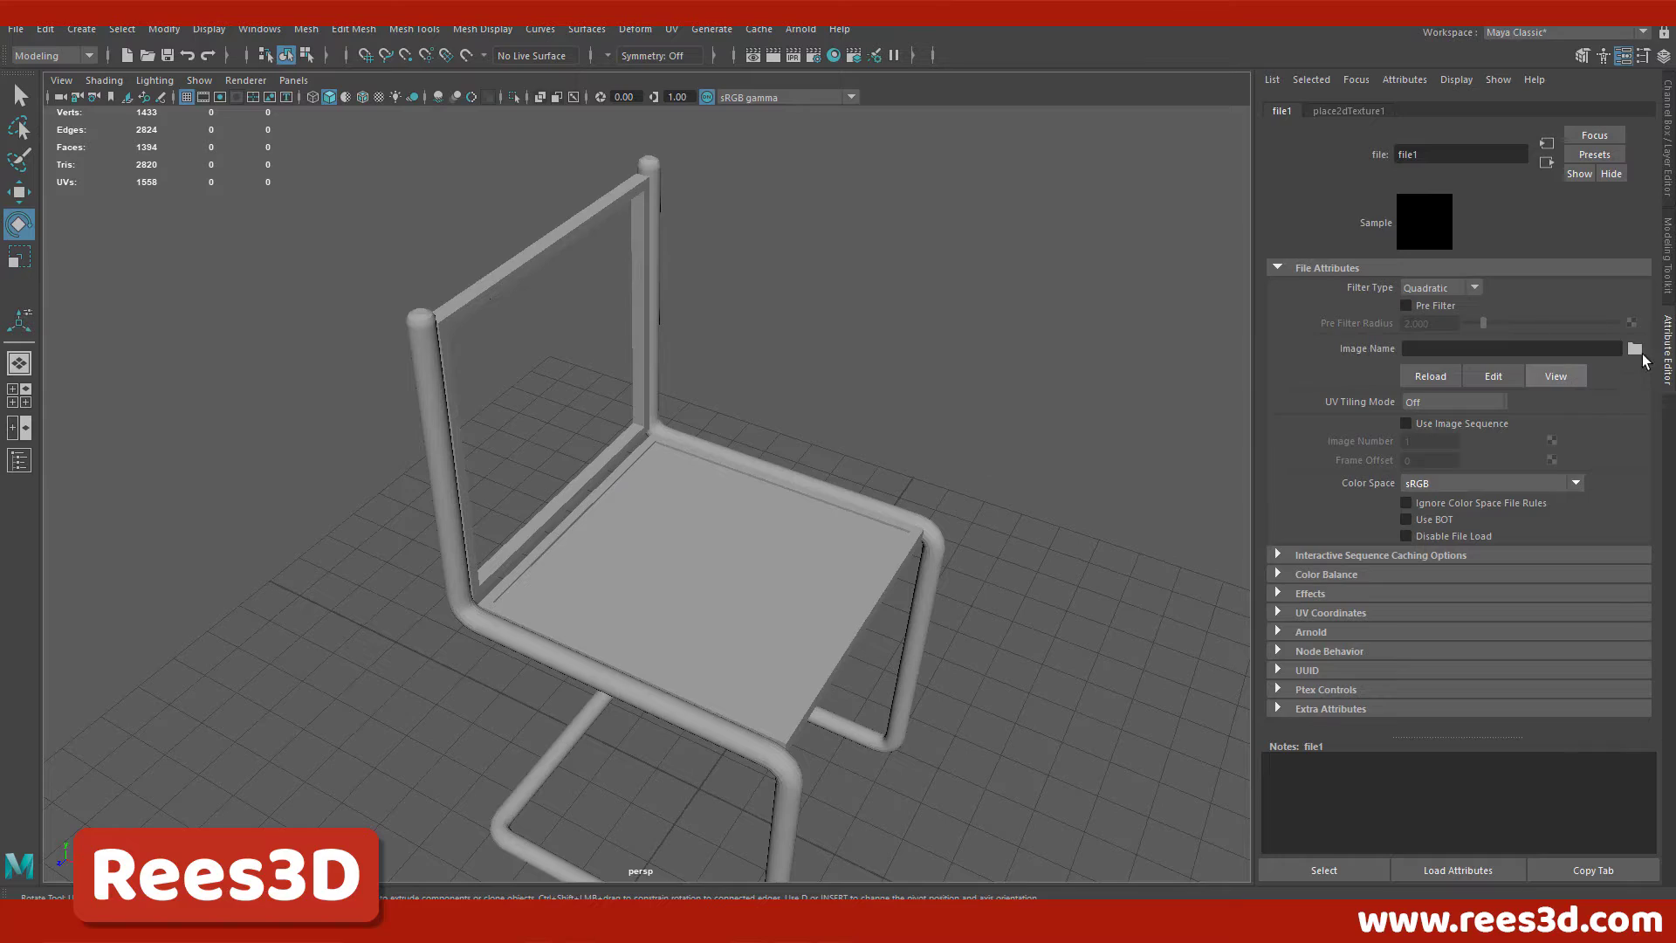
Step: Load ChairPatern.jpg as the seat panel's texture and turn on textured display
{"action": "left_click", "coordinate": [1634, 348]}
{"action": "left_click", "coordinate": [897, 531]}
{"action": "scroll", "coordinate": [936, 524], "scroll_direction": "down", "scroll_amount": 1}
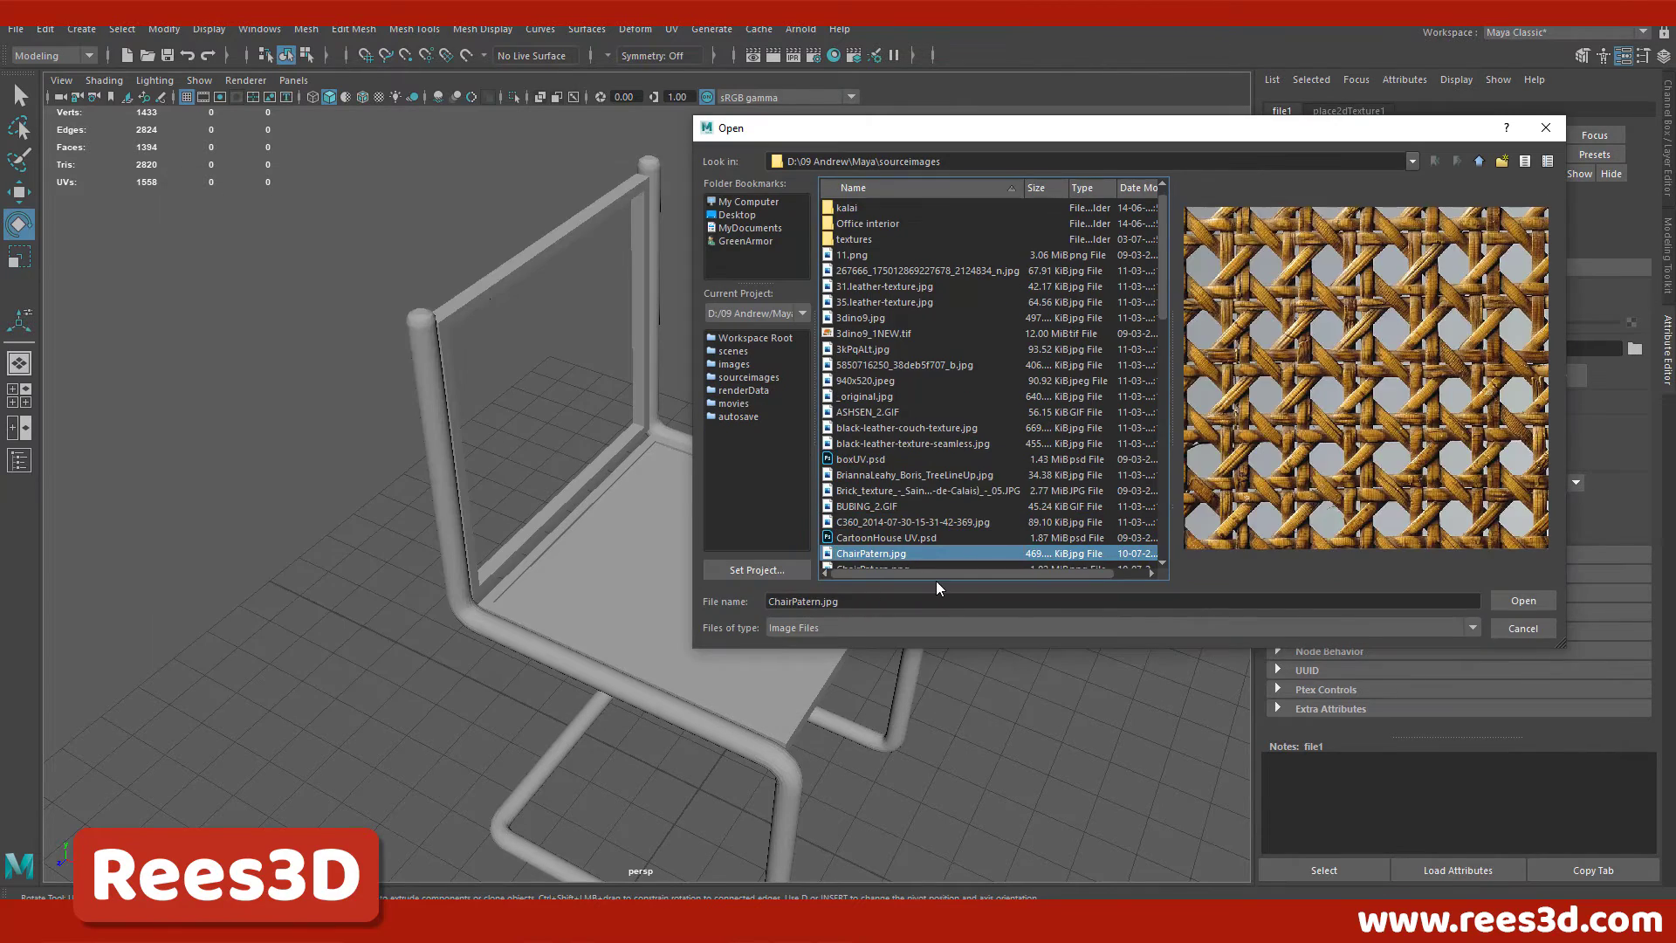
{"action": "double_click", "coordinate": [893, 553]}
{"action": "left_click", "coordinate": [677, 563]}
{"action": "key", "text": "6"}
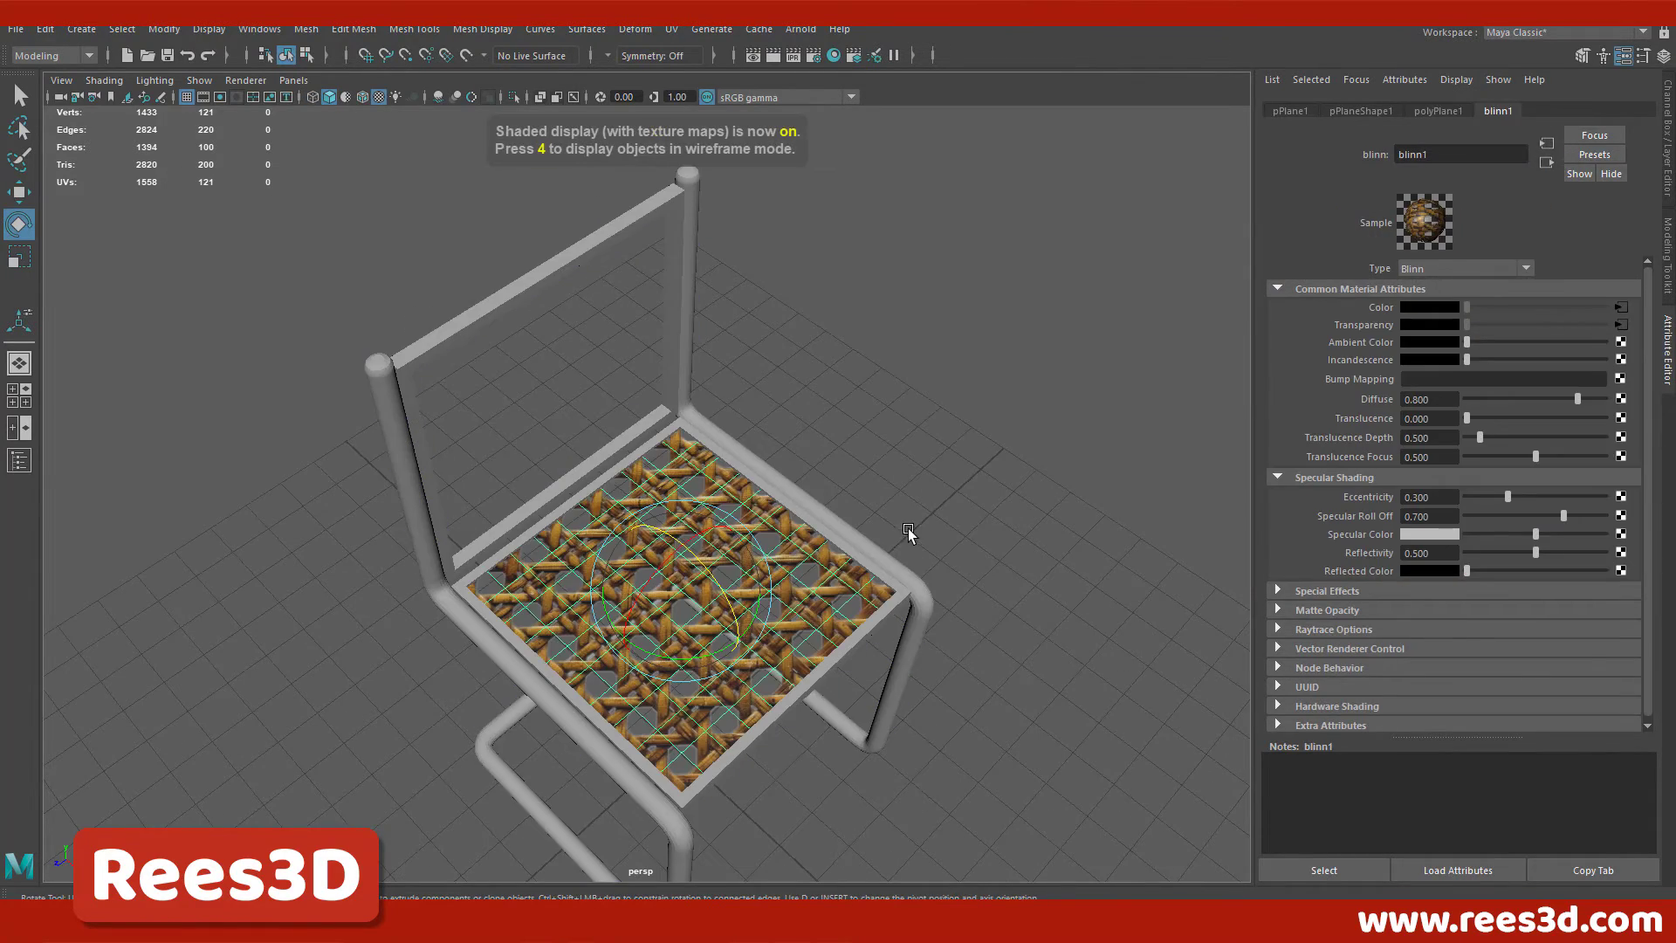
{"action": "scroll", "coordinate": [1019, 373], "scroll_direction": "up", "scroll_amount": 5}
{"action": "scroll", "coordinate": [1020, 373], "scroll_direction": "down", "scroll_amount": 5}
Step: Tile the cane texture 4 by 4 with the placement node's Repeat UV
{"action": "left_click", "coordinate": [689, 505]}
{"action": "scroll", "coordinate": [688, 505], "scroll_direction": "up", "scroll_amount": 2}
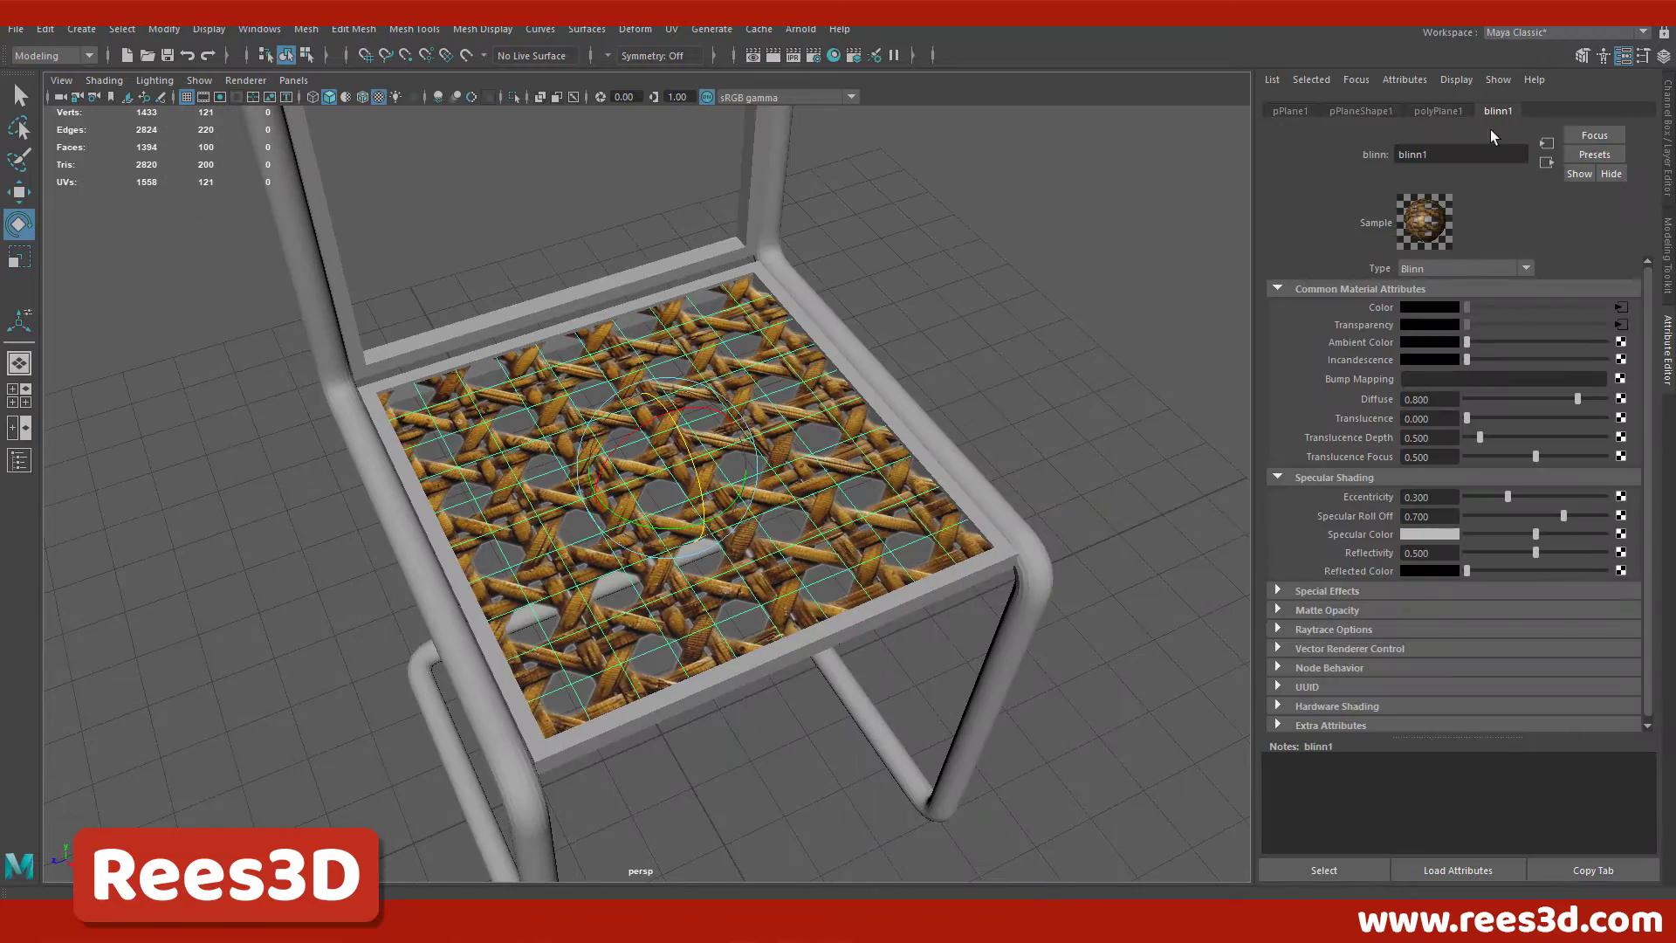
{"action": "left_click", "coordinate": [1621, 306]}
{"action": "left_click", "coordinate": [1348, 110]}
{"action": "mouse_move", "coordinate": [1415, 421]}
{"action": "left_mouse_down", "text": "ctrl"}
{"action": "mouse_move", "coordinate": [1202, 427]}
{"action": "mouse_move", "coordinate": [454, 575]}
{"action": "left_mouse_up", "text": "ctrl"}
{"action": "key", "text": "Tab"}
{"action": "type", "text": "4"}
{"action": "key", "text": "Return"}
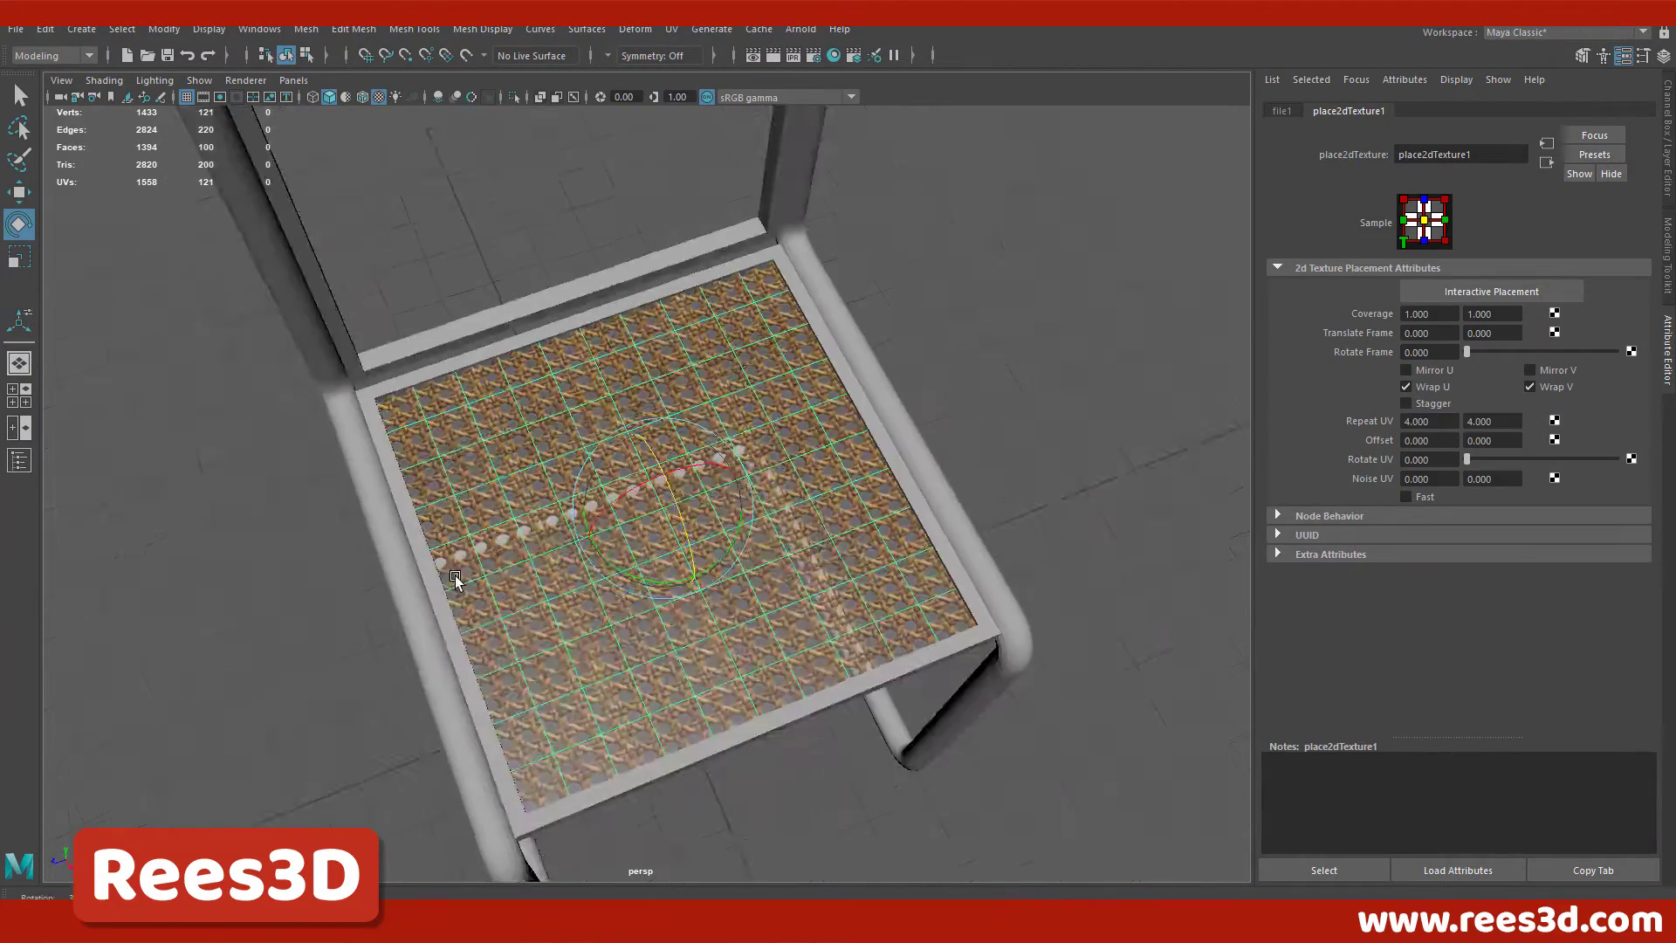
Step: Show the texture placement handles, then reselect the seat panel and drag up a copy
{"action": "right_click_drag", "start_coordinate": [454, 574], "coordinate": [473, 608], "text": "alt"}
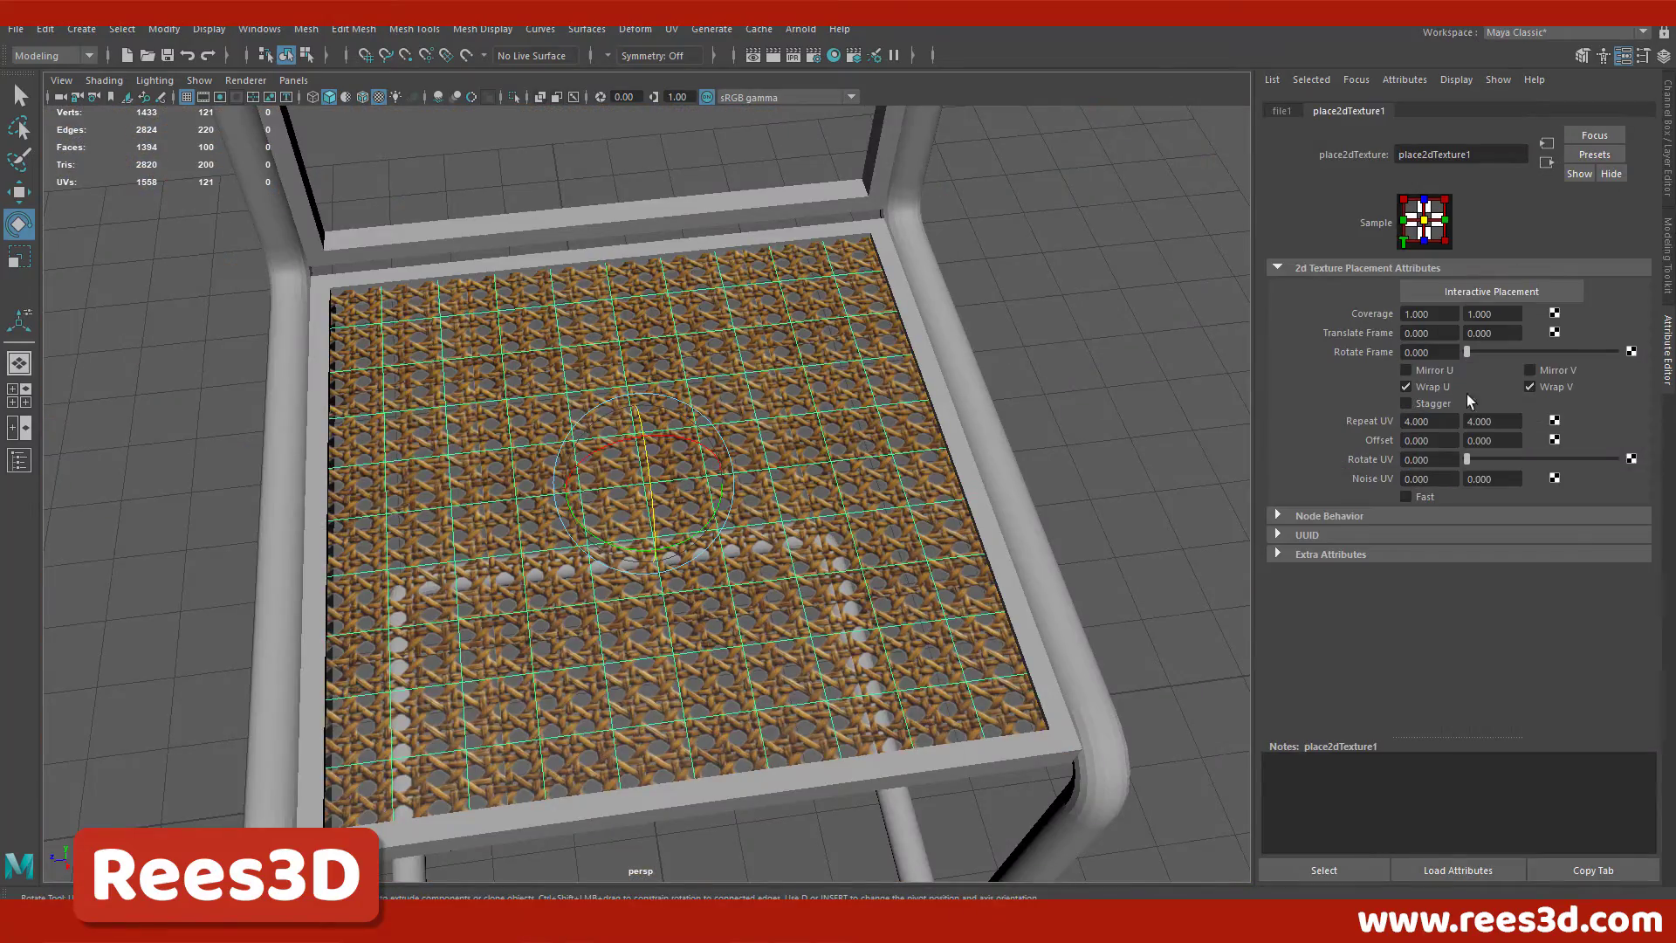
{"action": "left_click", "coordinate": [1492, 290]}
{"action": "mouse_move", "coordinate": [1563, 370]}
{"action": "left_mouse_down", "text": "alt"}
{"action": "mouse_move", "coordinate": [1022, 473]}
{"action": "mouse_move", "coordinate": [956, 505]}
{"action": "left_mouse_up", "text": "alt"}
{"action": "mouse_move", "coordinate": [957, 505]}
{"action": "right_mouse_down", "text": "alt"}
{"action": "mouse_move", "coordinate": [892, 437]}
{"action": "mouse_move", "coordinate": [718, 523]}
{"action": "mouse_move", "coordinate": [796, 553]}
{"action": "right_mouse_up", "text": "alt"}
{"action": "left_click", "coordinate": [795, 552]}
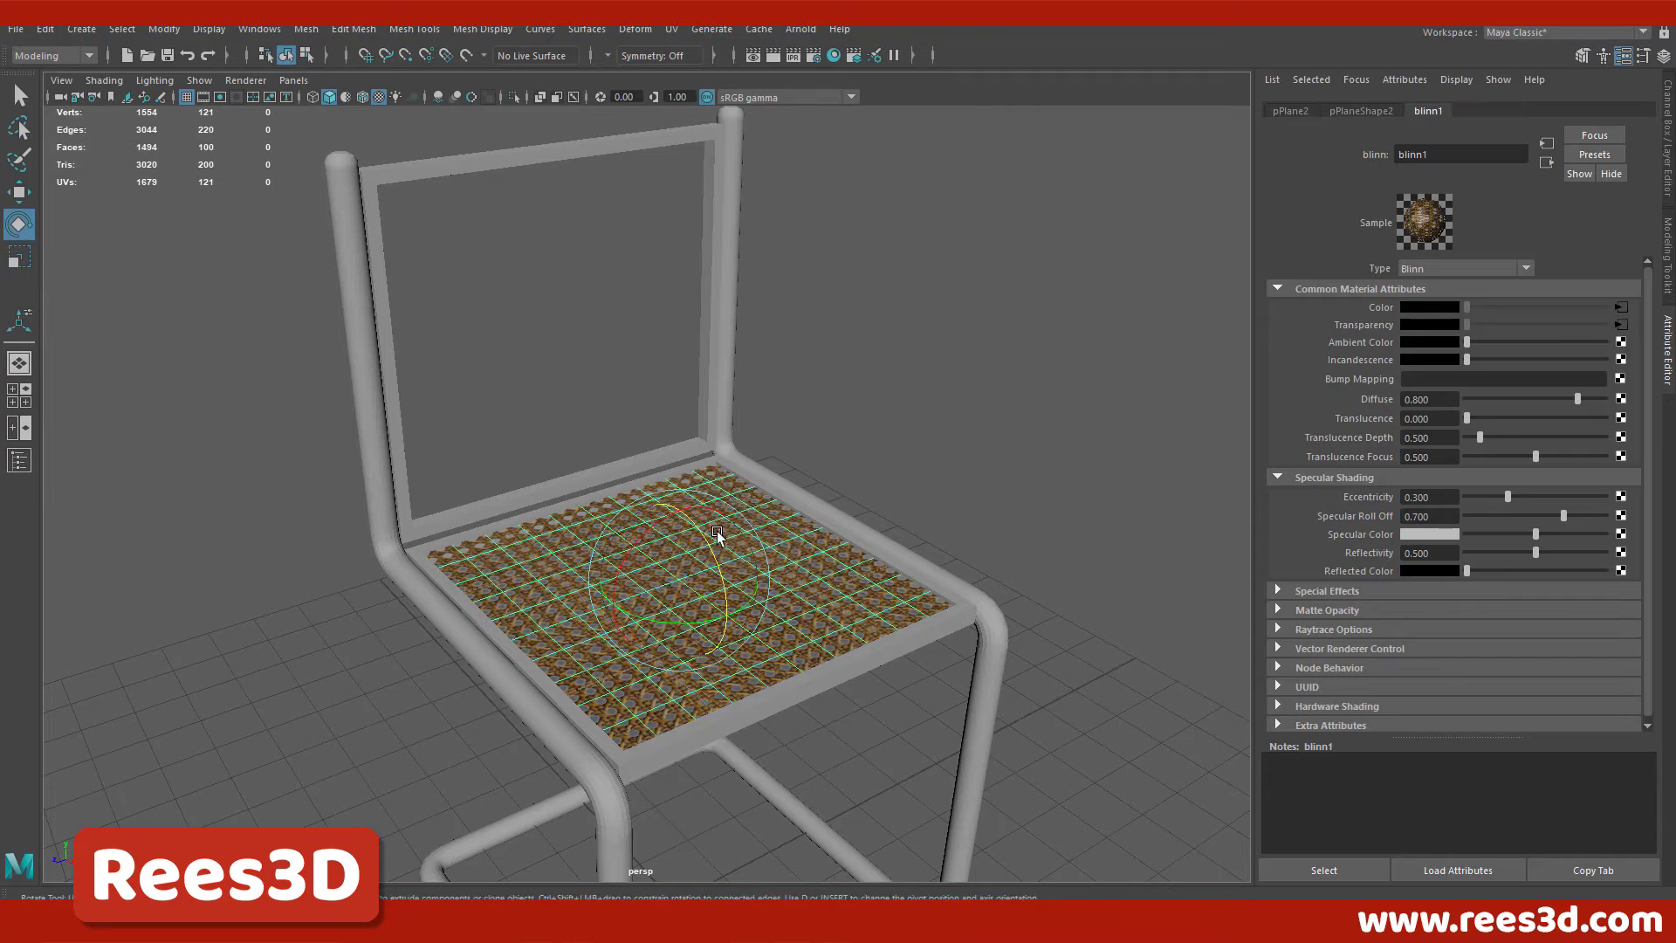
{"action": "left_click_drag", "start_coordinate": [717, 534], "coordinate": [711, 664]}
Step: Rotate the copied panel -90 in Z and move it into the backrest frame
{"action": "key", "text": "ctrl+a"}
{"action": "double_click", "coordinate": [1624, 198]}
{"action": "type", "text": "-90"}
{"action": "key", "text": "Return"}
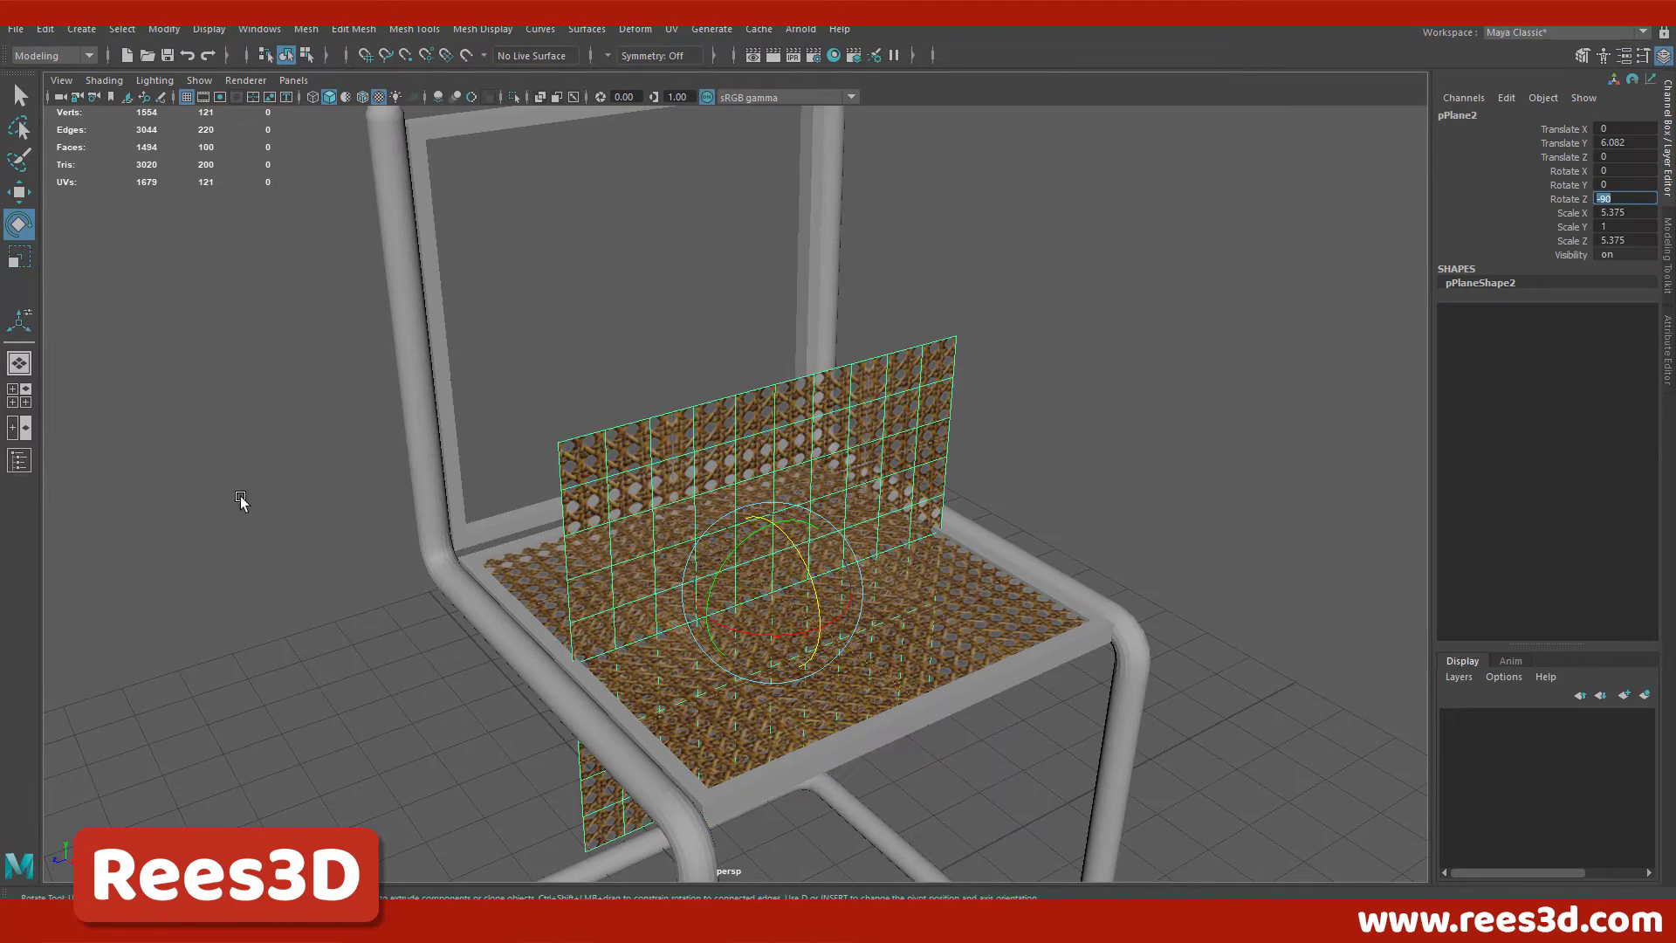
{"action": "key", "text": "w"}
{"action": "left_click_drag", "start_coordinate": [241, 499], "coordinate": [785, 489], "text": "alt"}
{"action": "left_click_drag", "start_coordinate": [885, 560], "coordinate": [740, 700]}
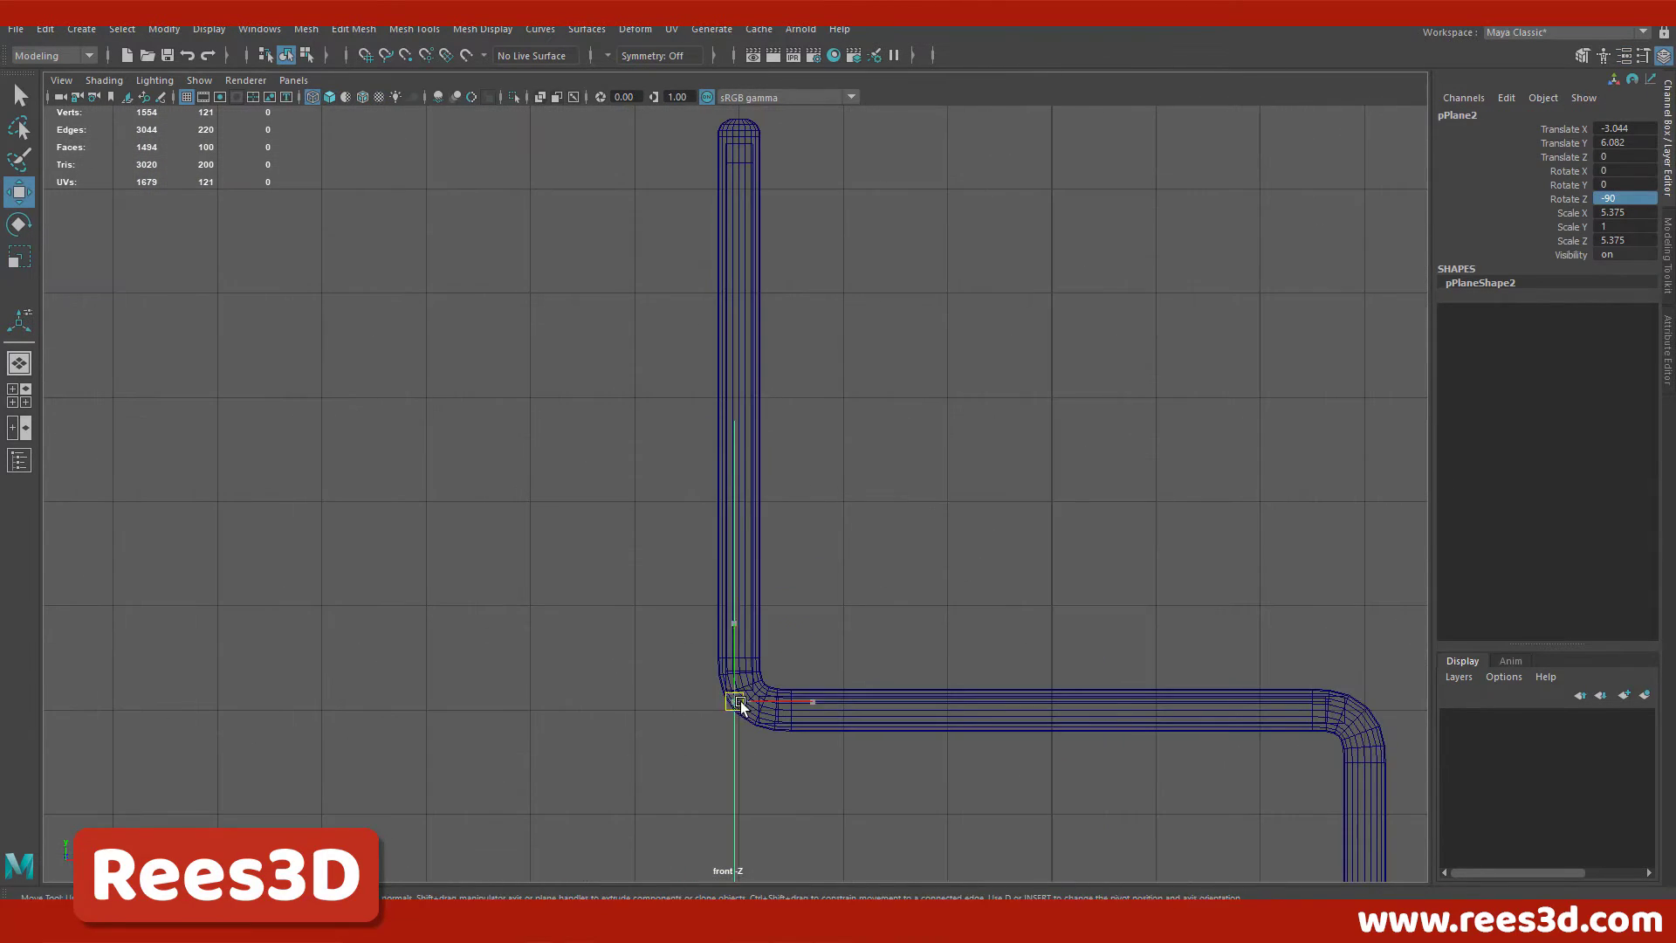
{"action": "middle_click_drag", "start_coordinate": [775, 377], "coordinate": [815, 430]}
{"action": "key", "text": "space"}
{"action": "key", "text": "space"}
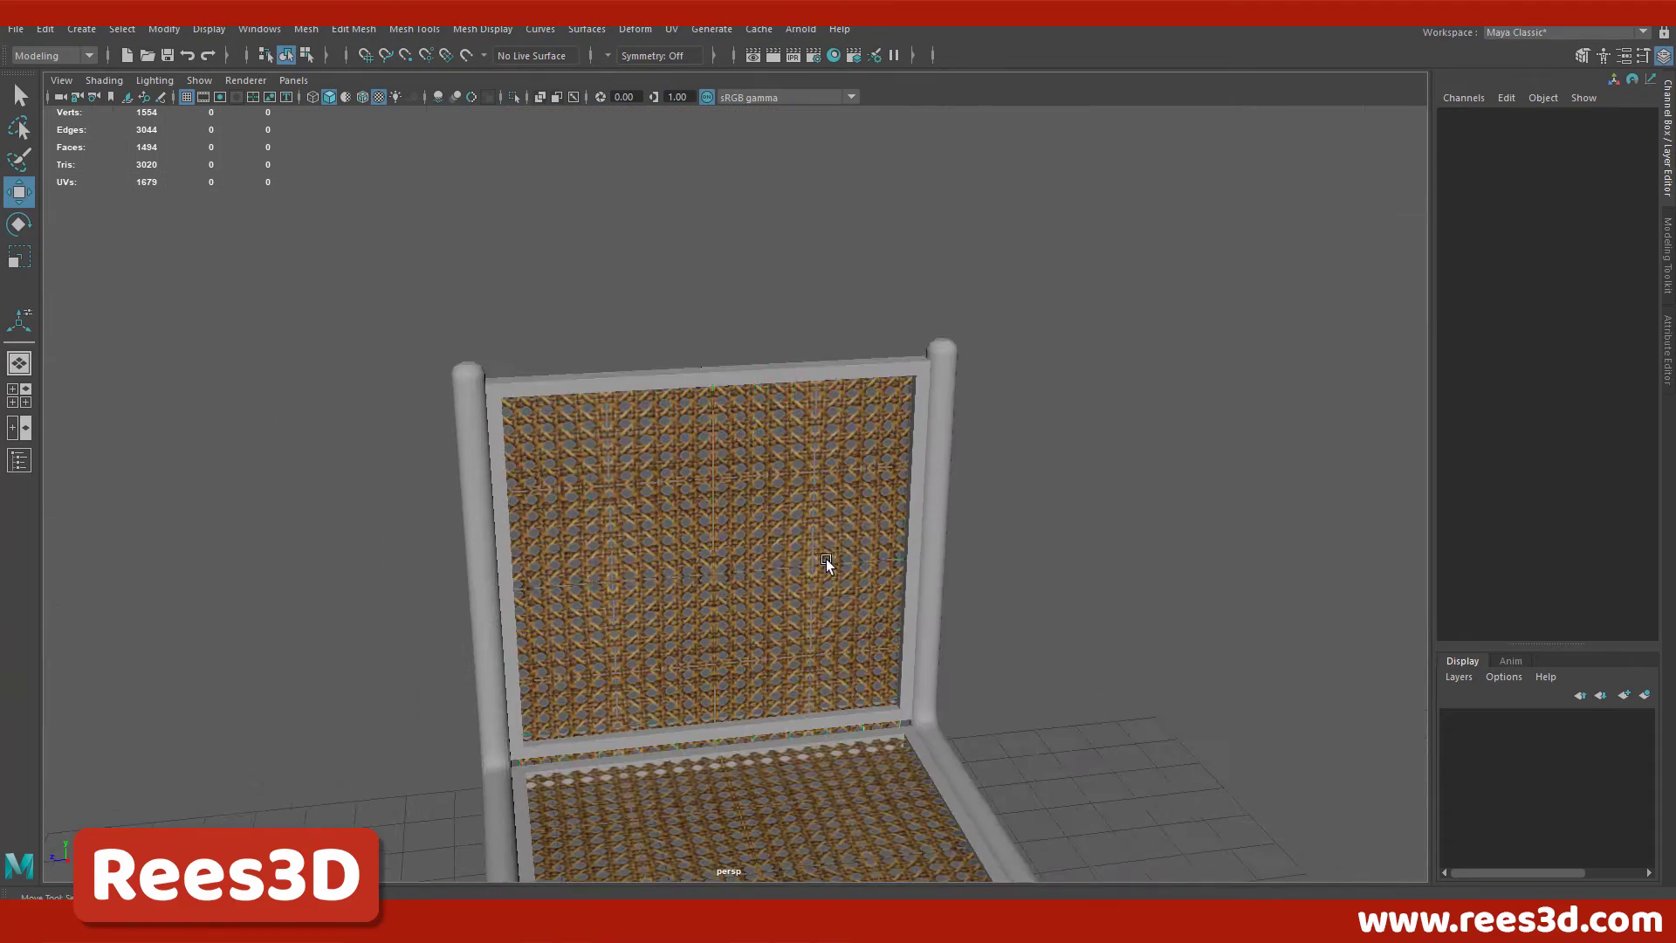
Step: Raise the panel's top vertex row up to the backrest rail
{"action": "key", "text": "F9"}
{"action": "scroll", "coordinate": [777, 684], "scroll_direction": "up", "scroll_amount": 3}
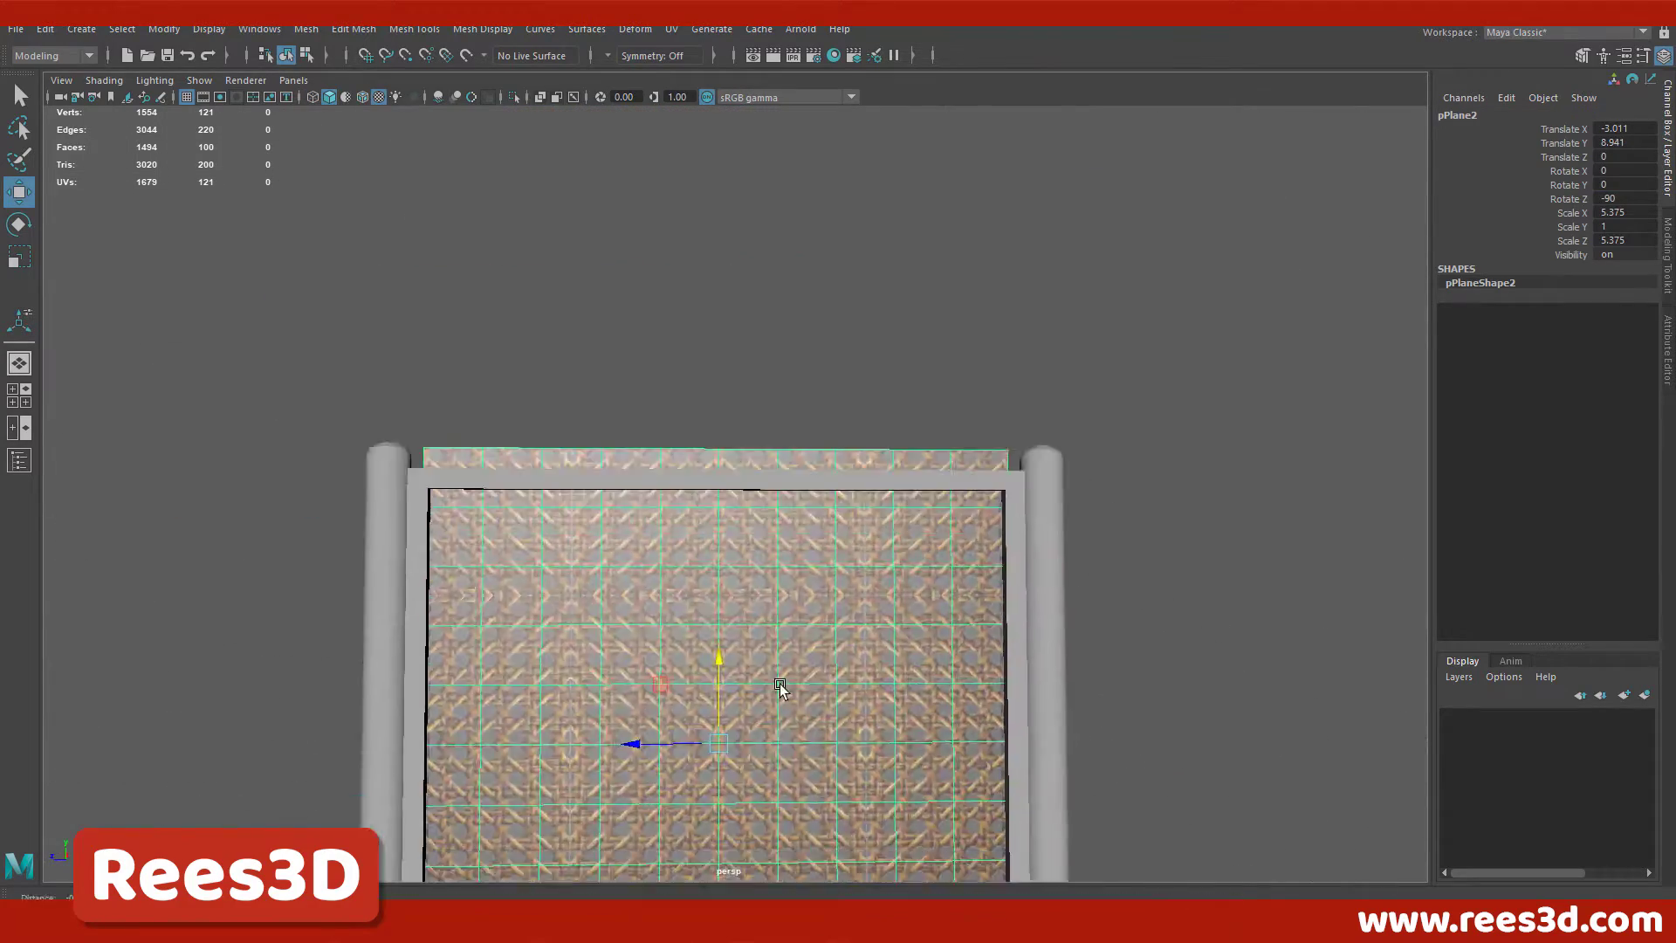
{"action": "scroll", "coordinate": [854, 449], "scroll_direction": "up", "scroll_amount": 5}
{"action": "left_click_drag", "start_coordinate": [1361, 441], "coordinate": [48, 489]}
{"action": "scroll", "coordinate": [716, 420], "scroll_direction": "down", "scroll_amount": 5}
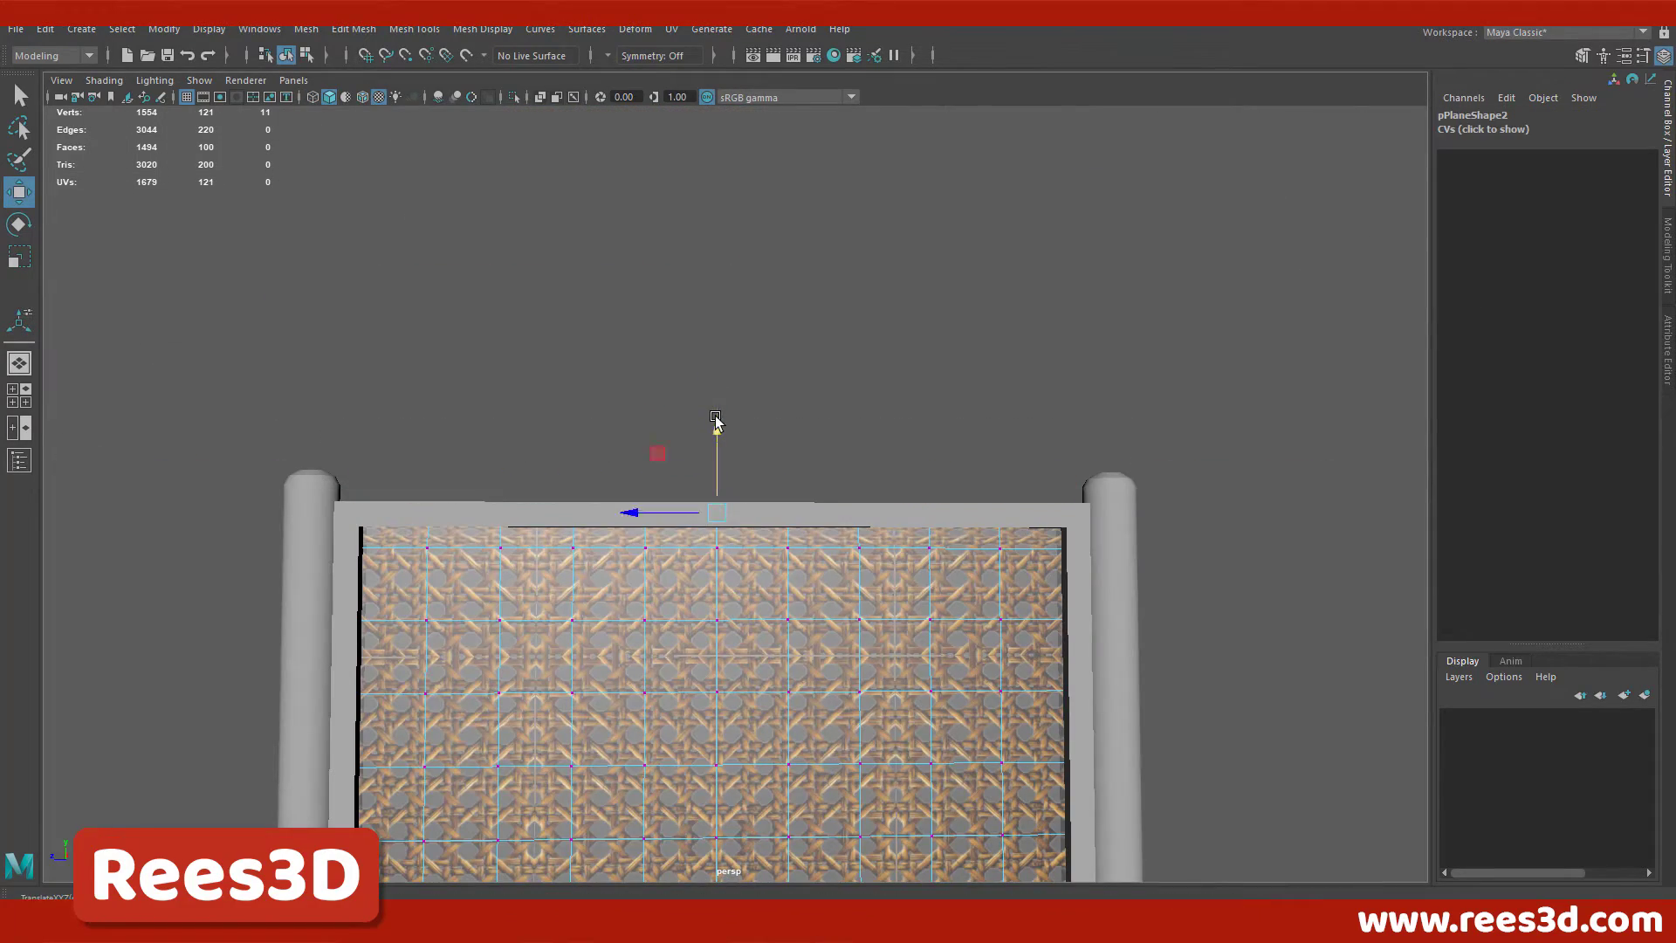
{"action": "left_click_drag", "start_coordinate": [715, 421], "coordinate": [716, 393]}
Step: Join the panel's selected edges with Connect Components
{"action": "key", "text": "F8"}
{"action": "key", "text": "F10"}
{"action": "right_click", "coordinate": [1115, 465], "text": "shift"}
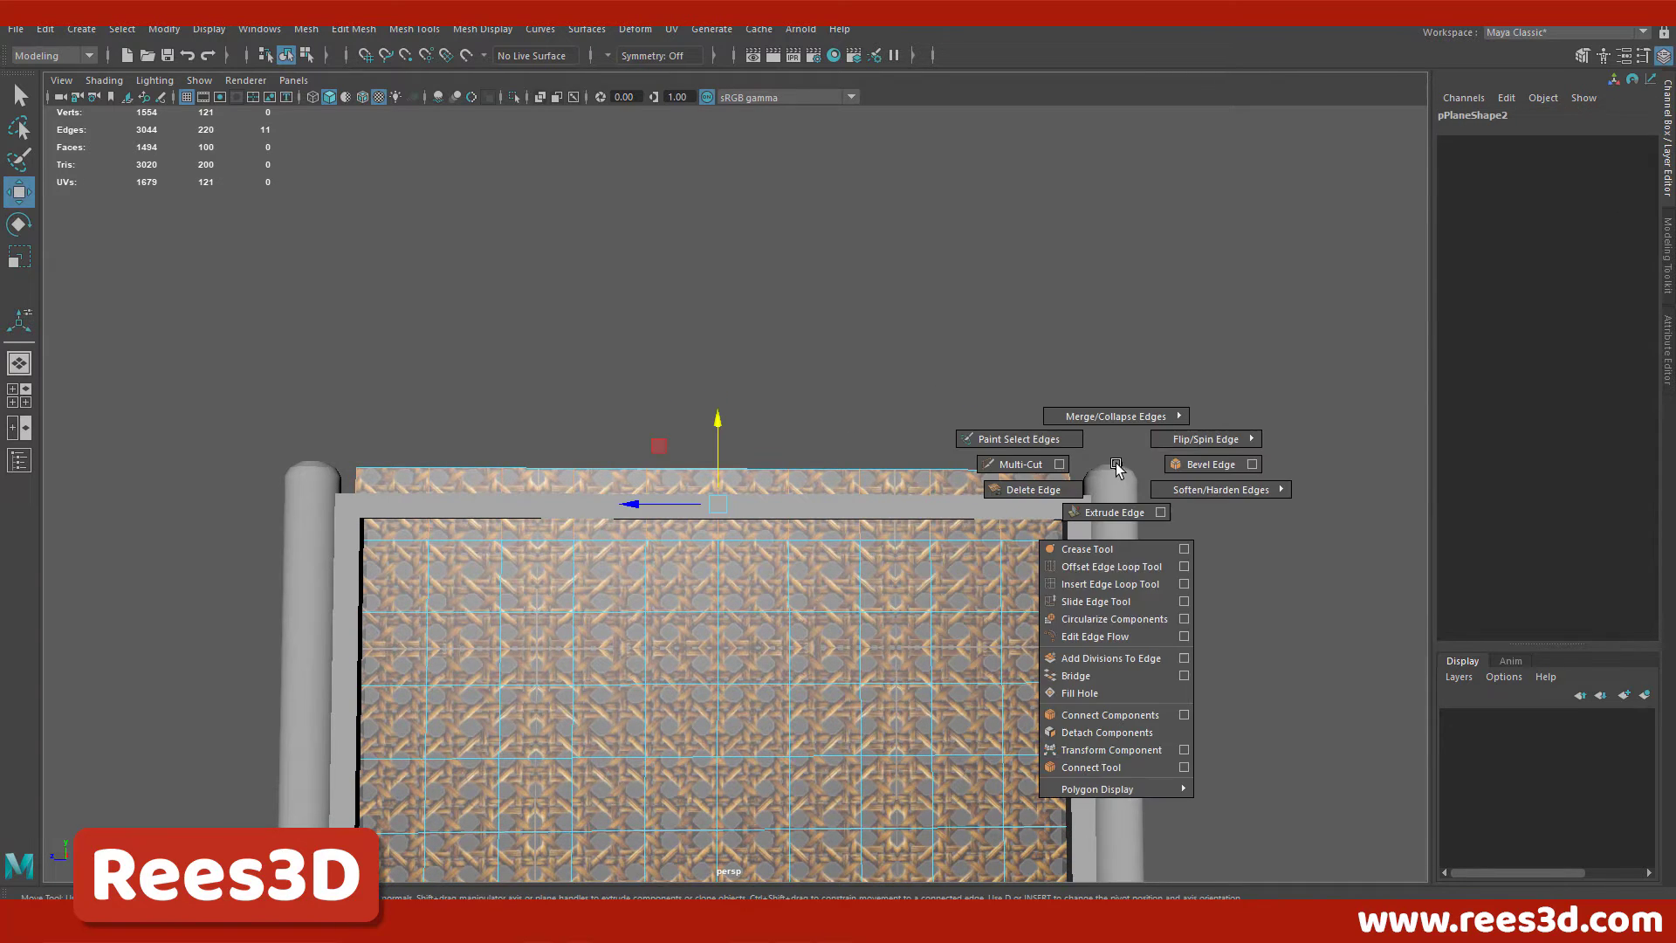
{"action": "right_click_drag", "start_coordinate": [1116, 467], "coordinate": [1091, 766], "text": "shift"}
{"action": "scroll", "coordinate": [1139, 486], "scroll_direction": "down", "scroll_amount": 3}
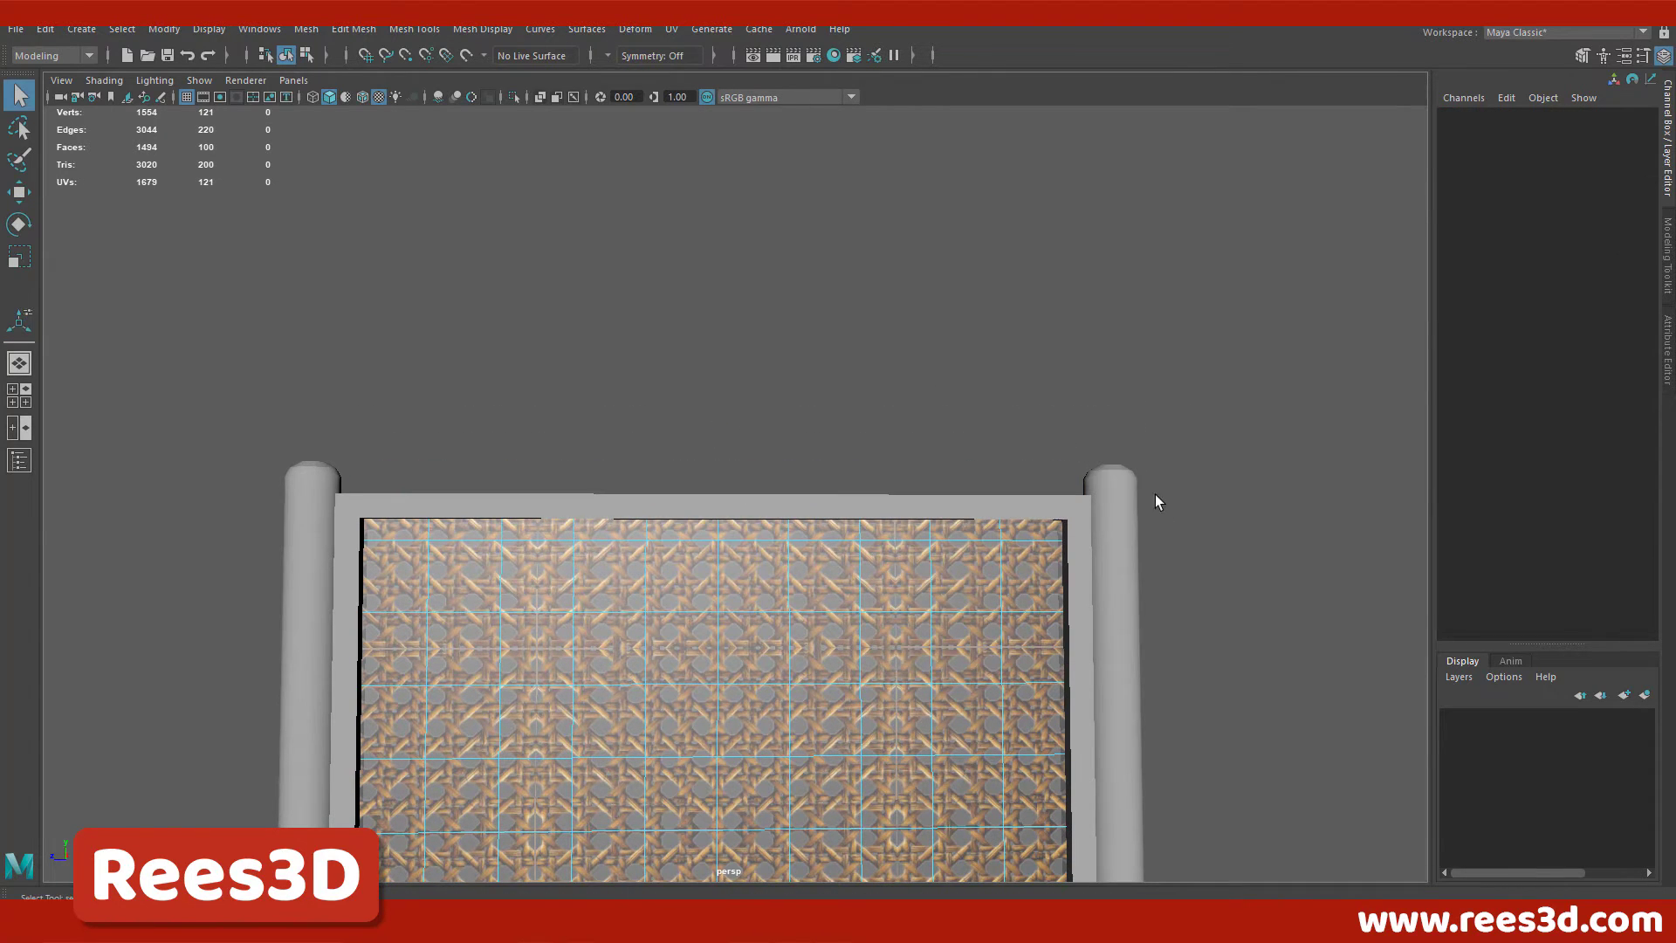
{"action": "right_click_drag", "start_coordinate": [730, 532], "coordinate": [729, 554]}
{"action": "left_click_drag", "start_coordinate": [730, 554], "coordinate": [818, 471], "text": "alt"}
{"action": "scroll", "coordinate": [818, 471], "scroll_direction": "up", "scroll_amount": 5}
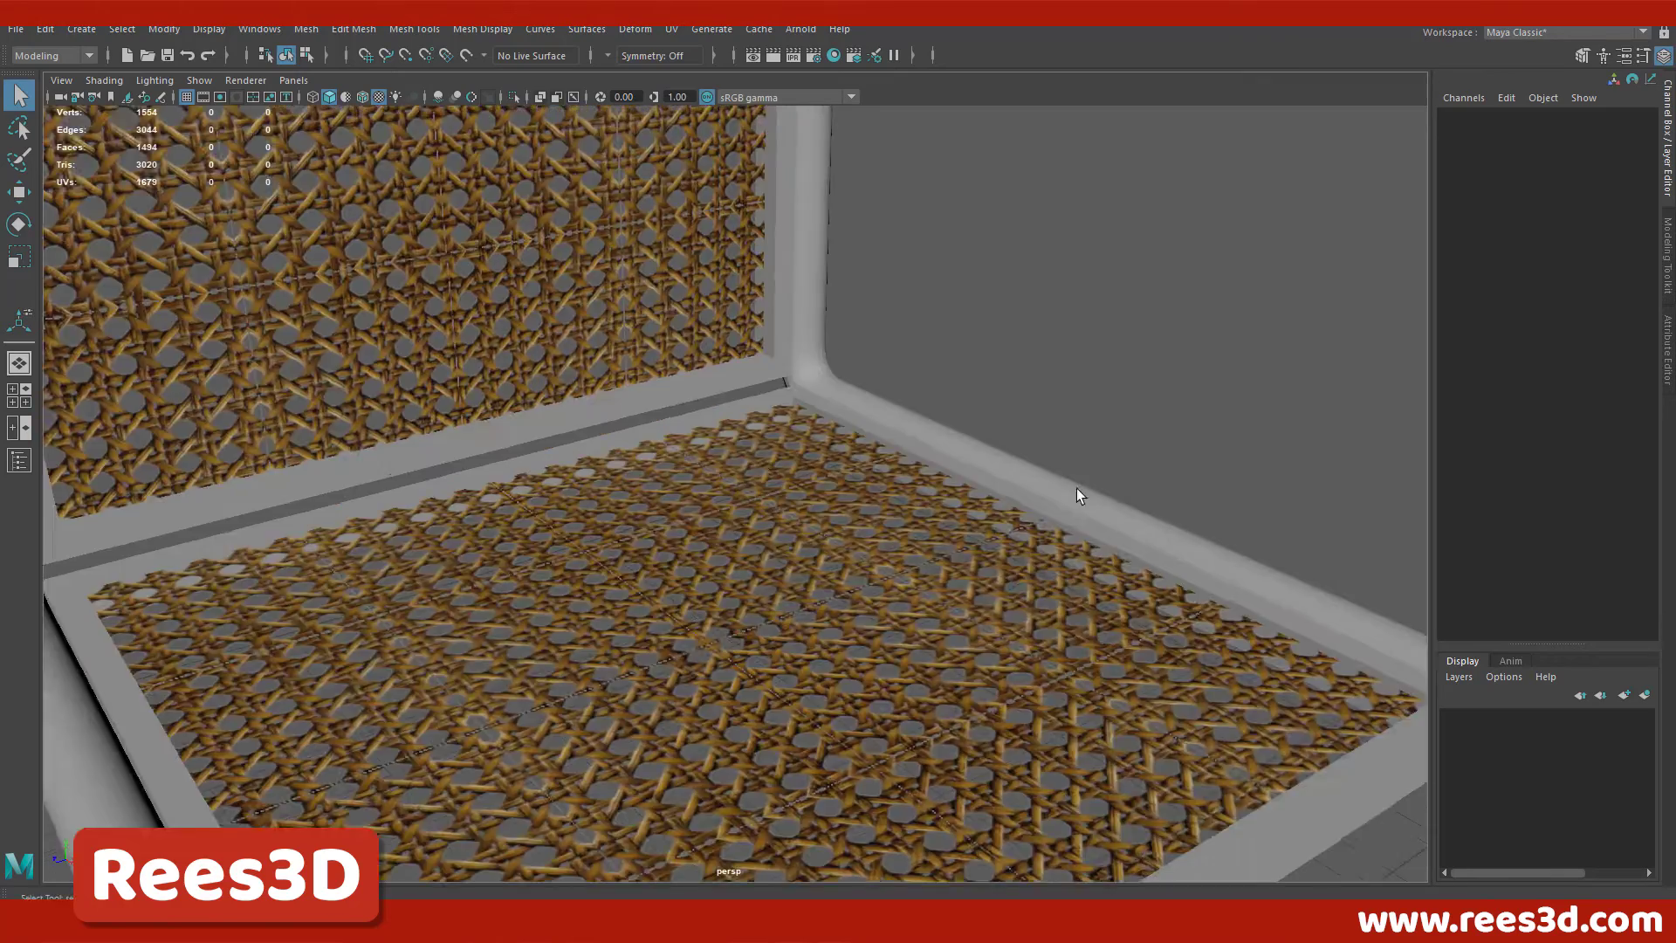
{"action": "left_click_drag", "start_coordinate": [1076, 489], "coordinate": [772, 596], "text": "alt"}
Step: Assign the seat and backrest borders a new preset Standard Surface with a dark green base colour
{"action": "left_click", "coordinate": [773, 596]}
{"action": "mouse_move", "coordinate": [1056, 402]}
{"action": "right_mouse_down"}
{"action": "mouse_move", "coordinate": [1160, 855]}
{"action": "mouse_move", "coordinate": [1194, 765]}
{"action": "right_mouse_up"}
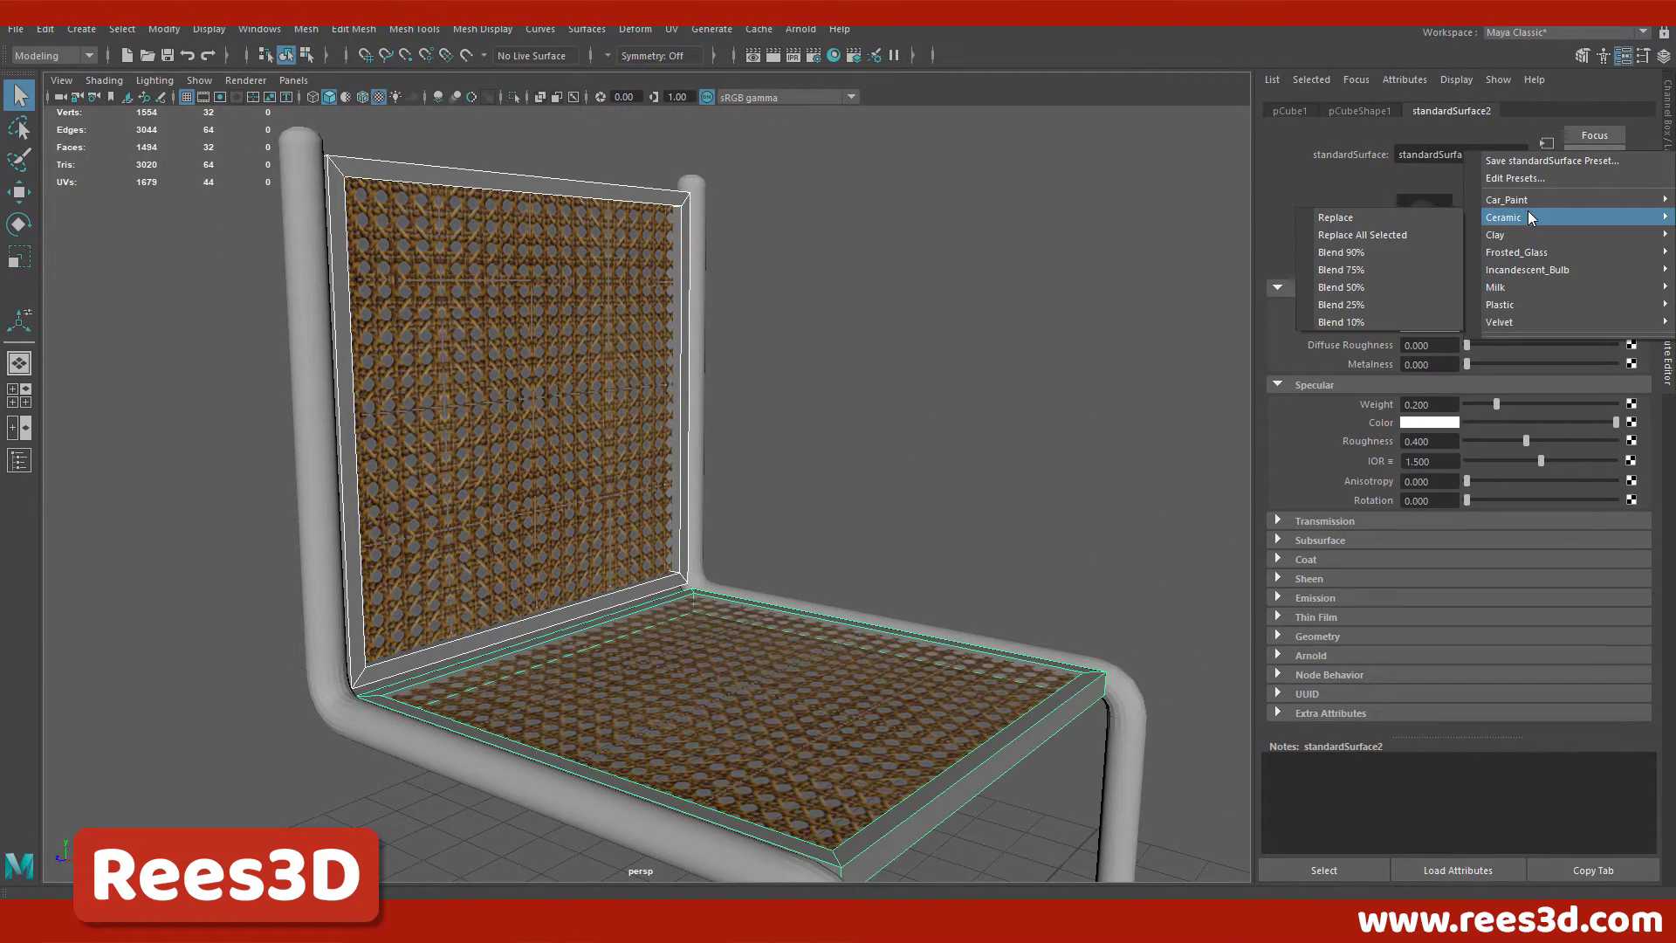
{"action": "left_click", "coordinate": [1405, 222]}
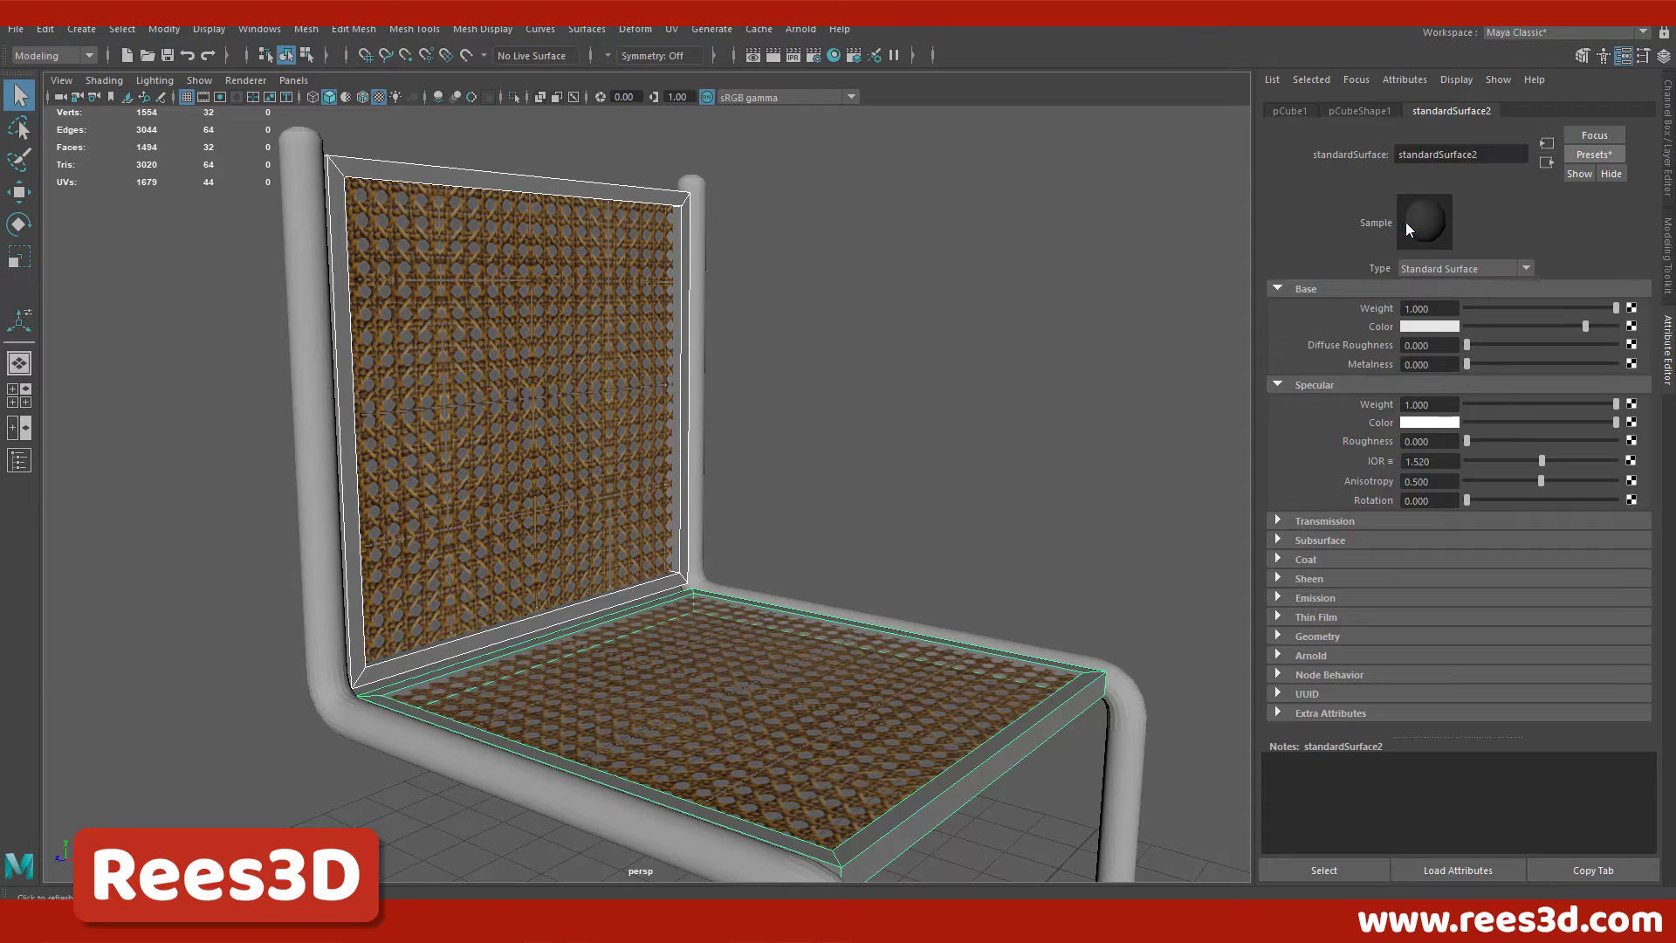
{"action": "left_click", "coordinate": [1429, 325]}
{"action": "left_click", "coordinate": [1421, 282]}
{"action": "left_click_drag", "start_coordinate": [1432, 411], "coordinate": [1398, 412]}
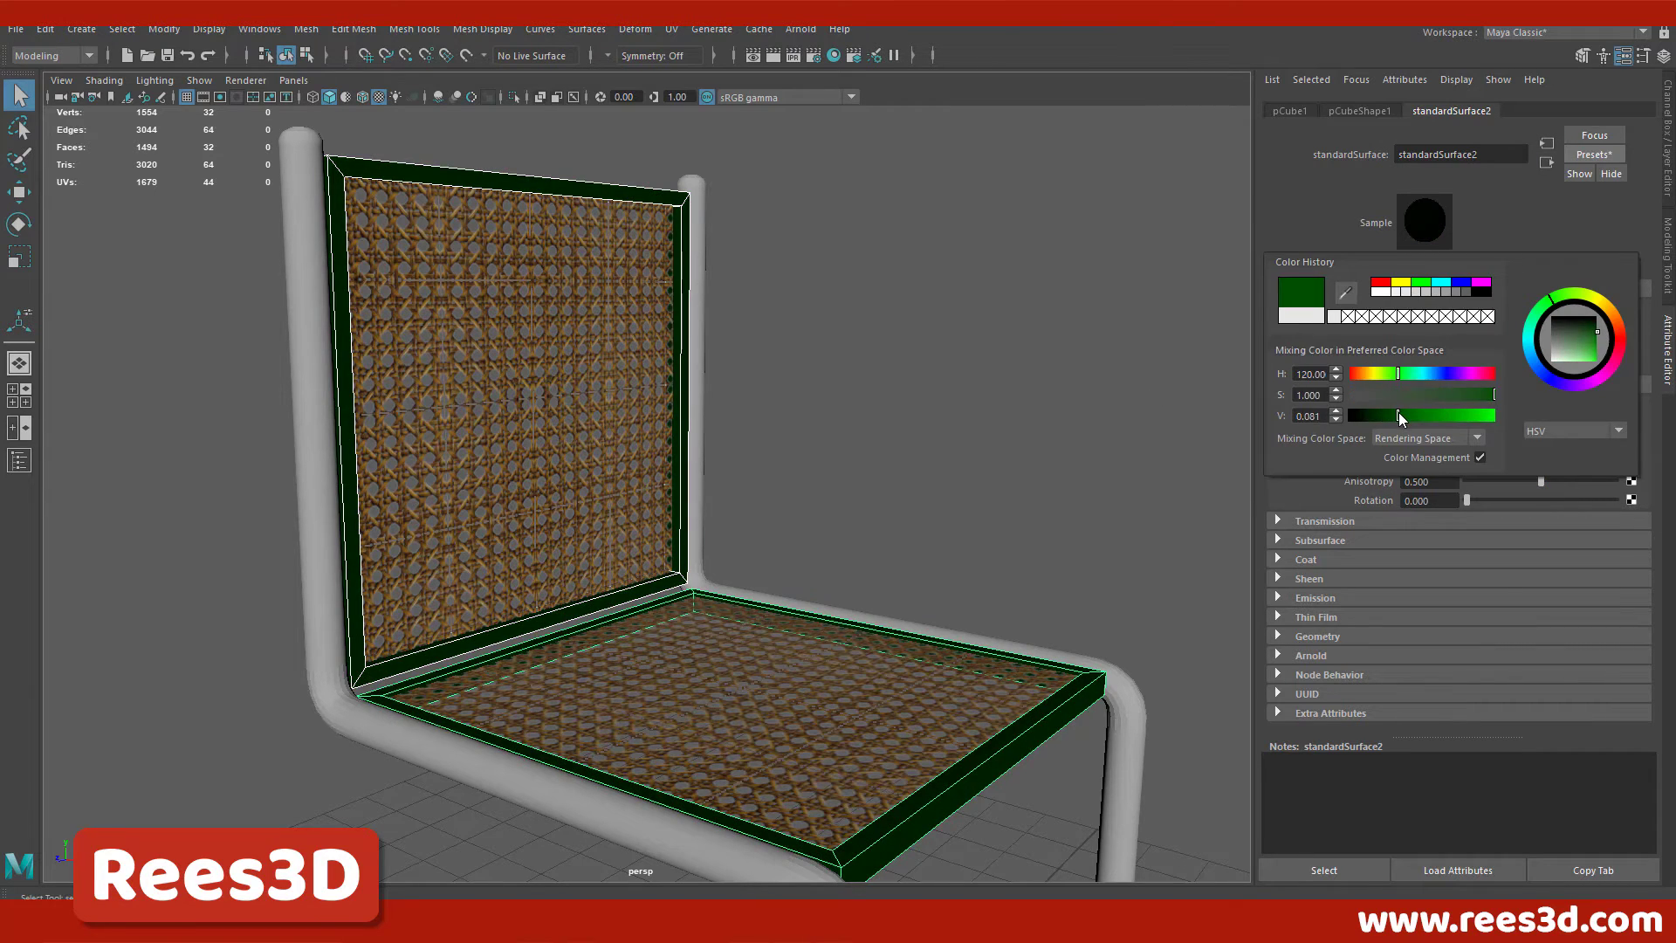
{"action": "left_click_drag", "start_coordinate": [939, 419], "coordinate": [643, 385], "text": "alt"}
{"action": "left_click", "coordinate": [920, 721]}
Step: Give the tube frame a new Standard Surface with the Plastic preset and blue base colour
{"action": "right_click_drag", "start_coordinate": [1005, 336], "coordinate": [1016, 829]}
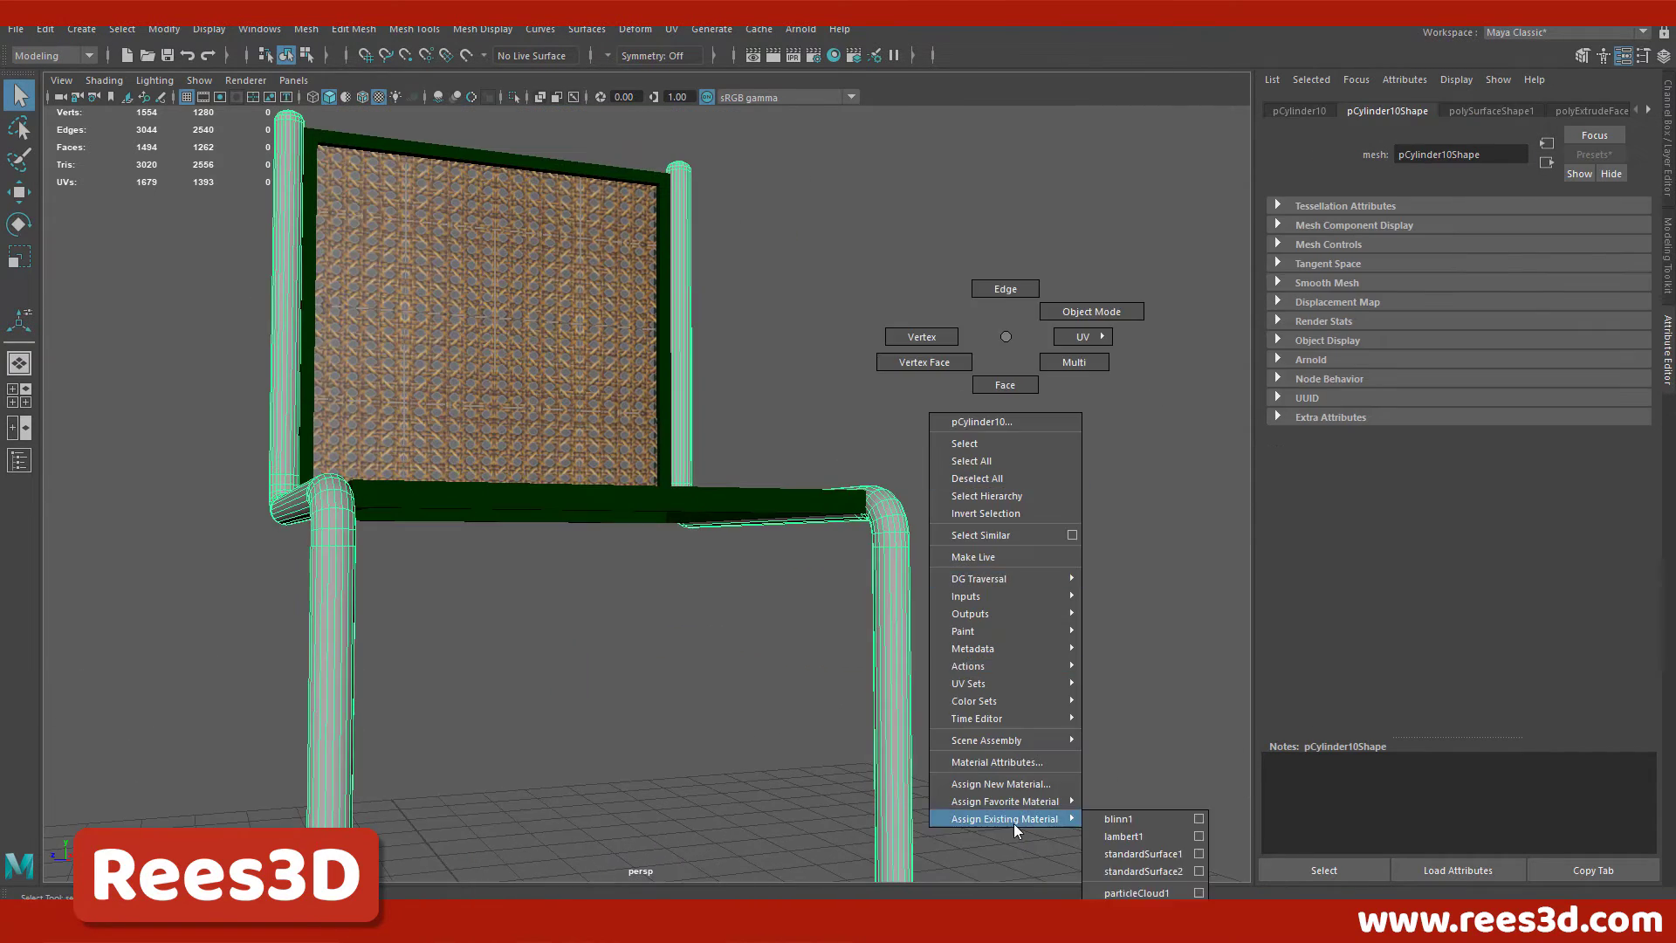
{"action": "left_click", "coordinate": [1052, 807]}
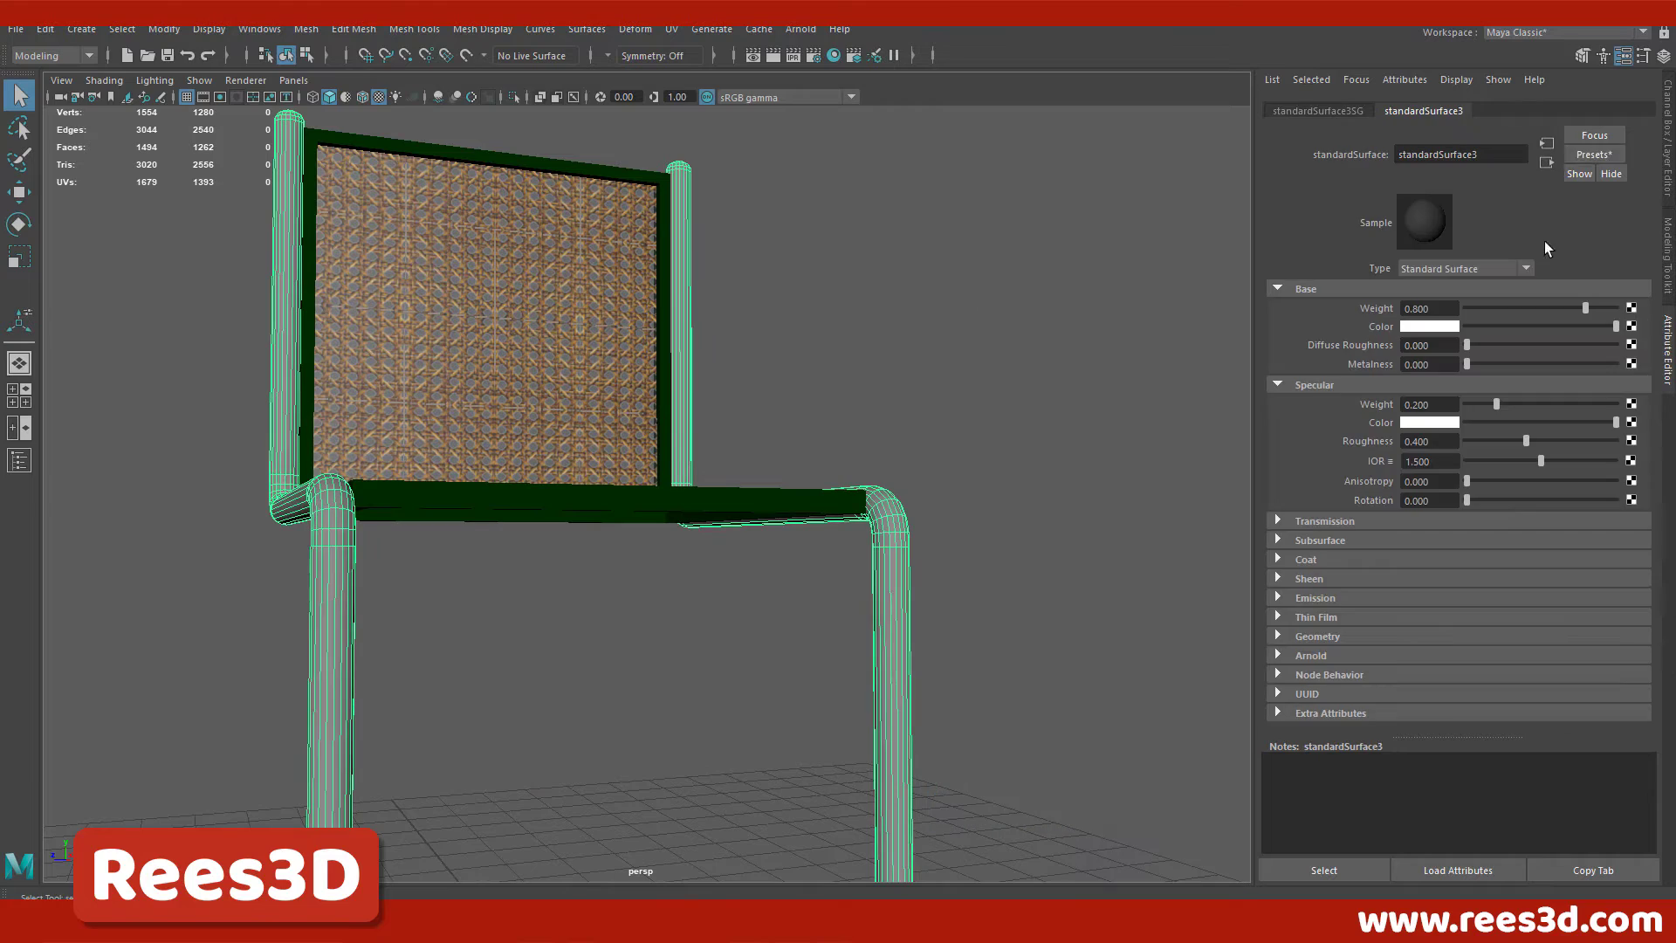
{"action": "left_click", "coordinate": [1594, 153]}
{"action": "left_click", "coordinate": [1335, 311]}
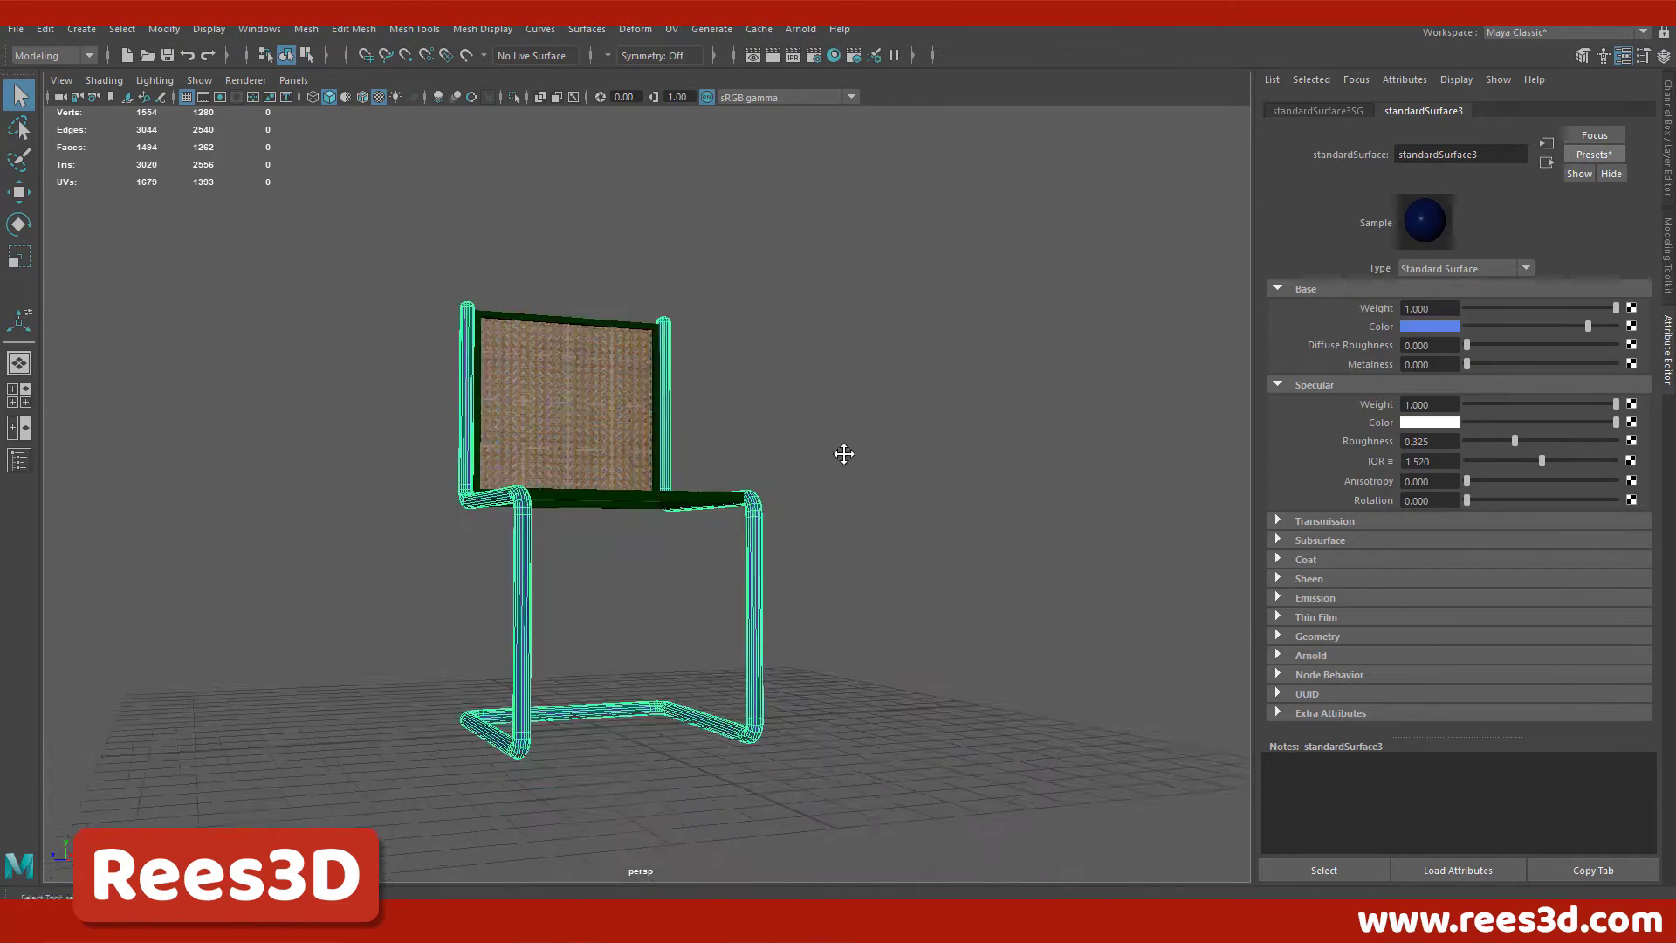
{"action": "left_click", "coordinate": [786, 479]}
{"action": "mouse_move", "coordinate": [785, 479]}
{"action": "left_mouse_down", "text": "alt"}
{"action": "mouse_move", "coordinate": [750, 571]}
{"action": "mouse_move", "coordinate": [898, 542]}
{"action": "left_mouse_up", "text": "alt"}
{"action": "mouse_move", "coordinate": [898, 542]}
{"action": "right_mouse_down", "text": "alt"}
{"action": "mouse_move", "coordinate": [1190, 501]}
{"action": "mouse_move", "coordinate": [695, 471]}
{"action": "right_mouse_up", "text": "alt"}
{"action": "left_click", "coordinate": [611, 528]}
{"action": "left_click", "coordinate": [683, 526]}
{"action": "left_click_drag", "start_coordinate": [683, 525], "coordinate": [764, 528], "text": "alt"}
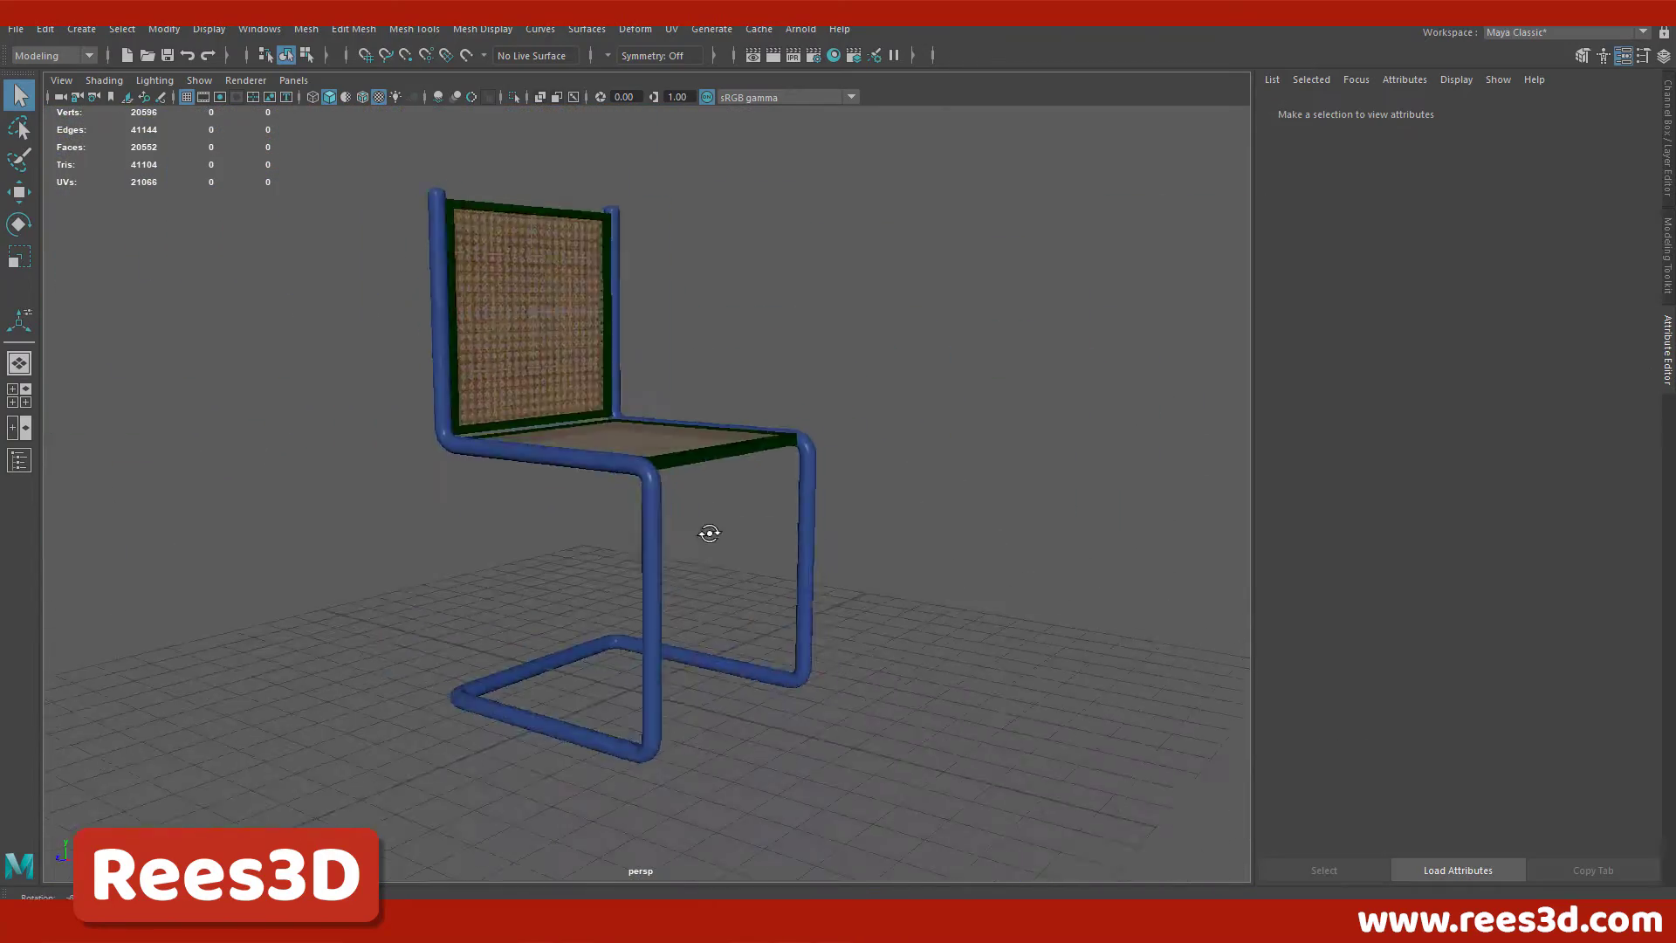